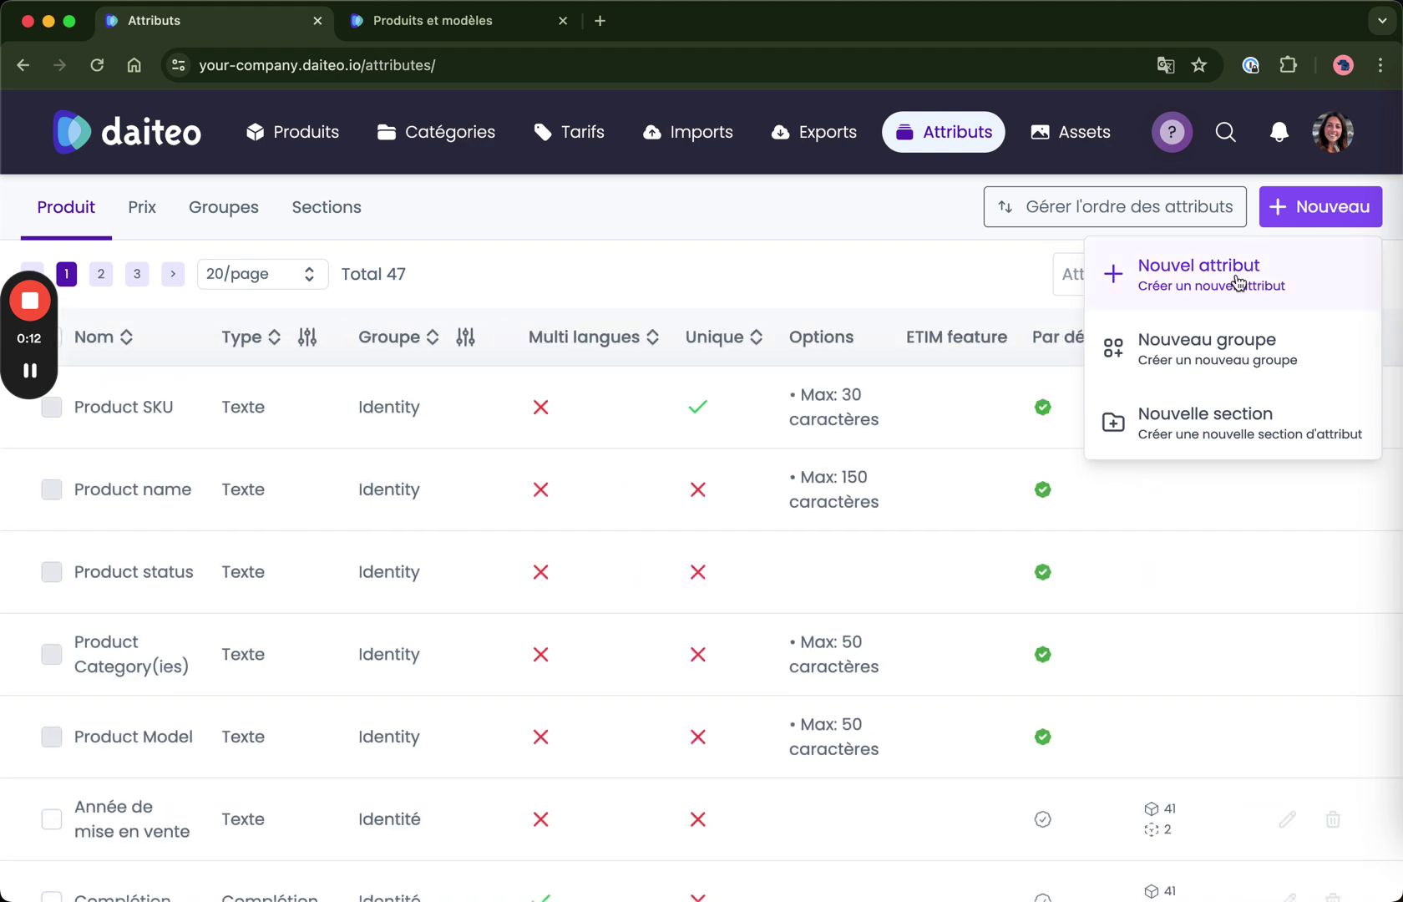
Start a new table attribute named "Données logistiques" and assign it to the "Conditionnement 1" group.
click(1238, 280)
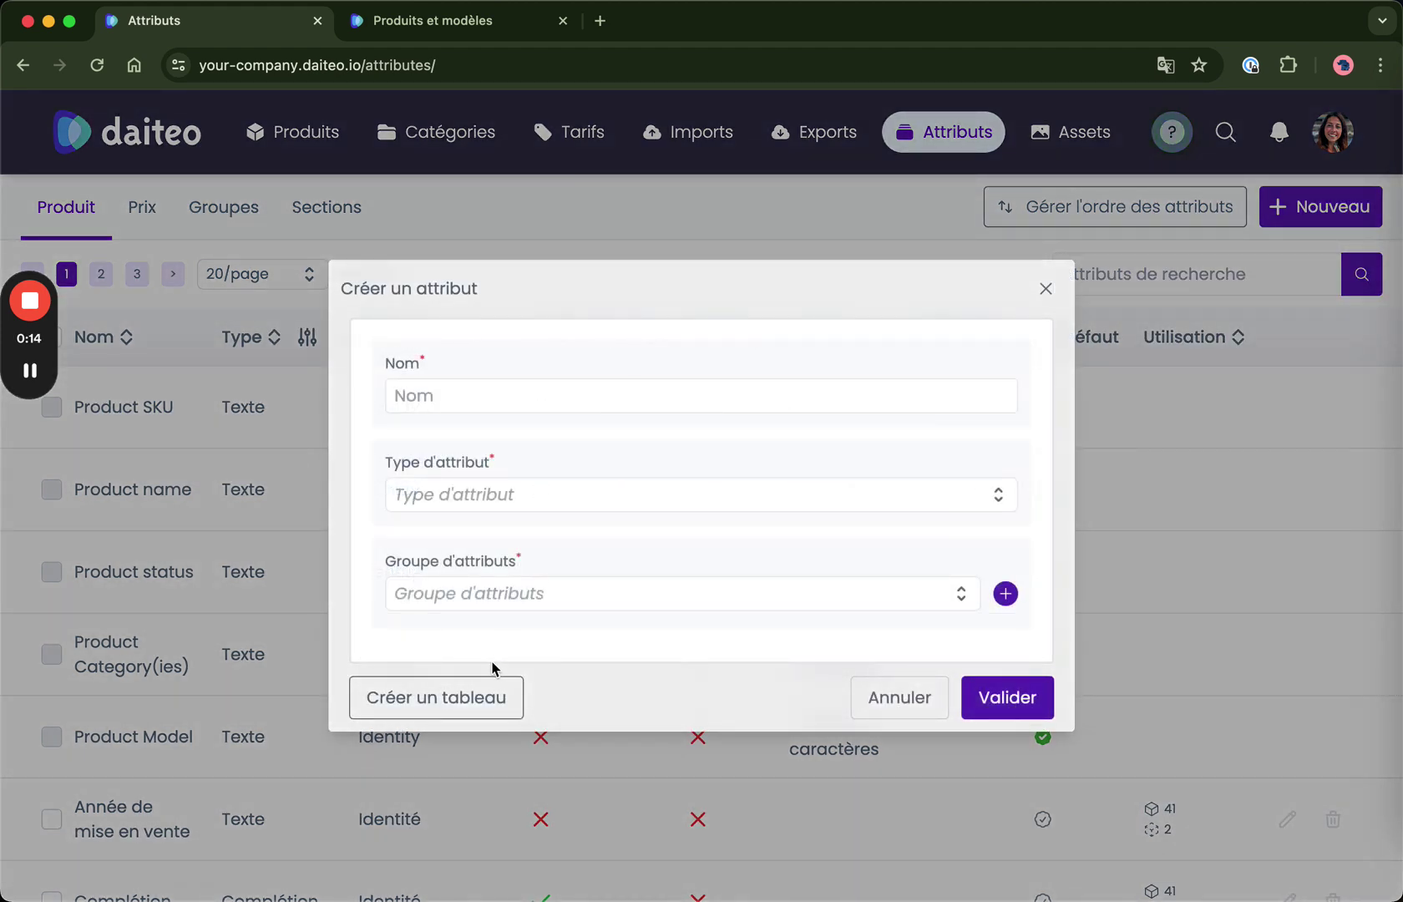
click(458, 704)
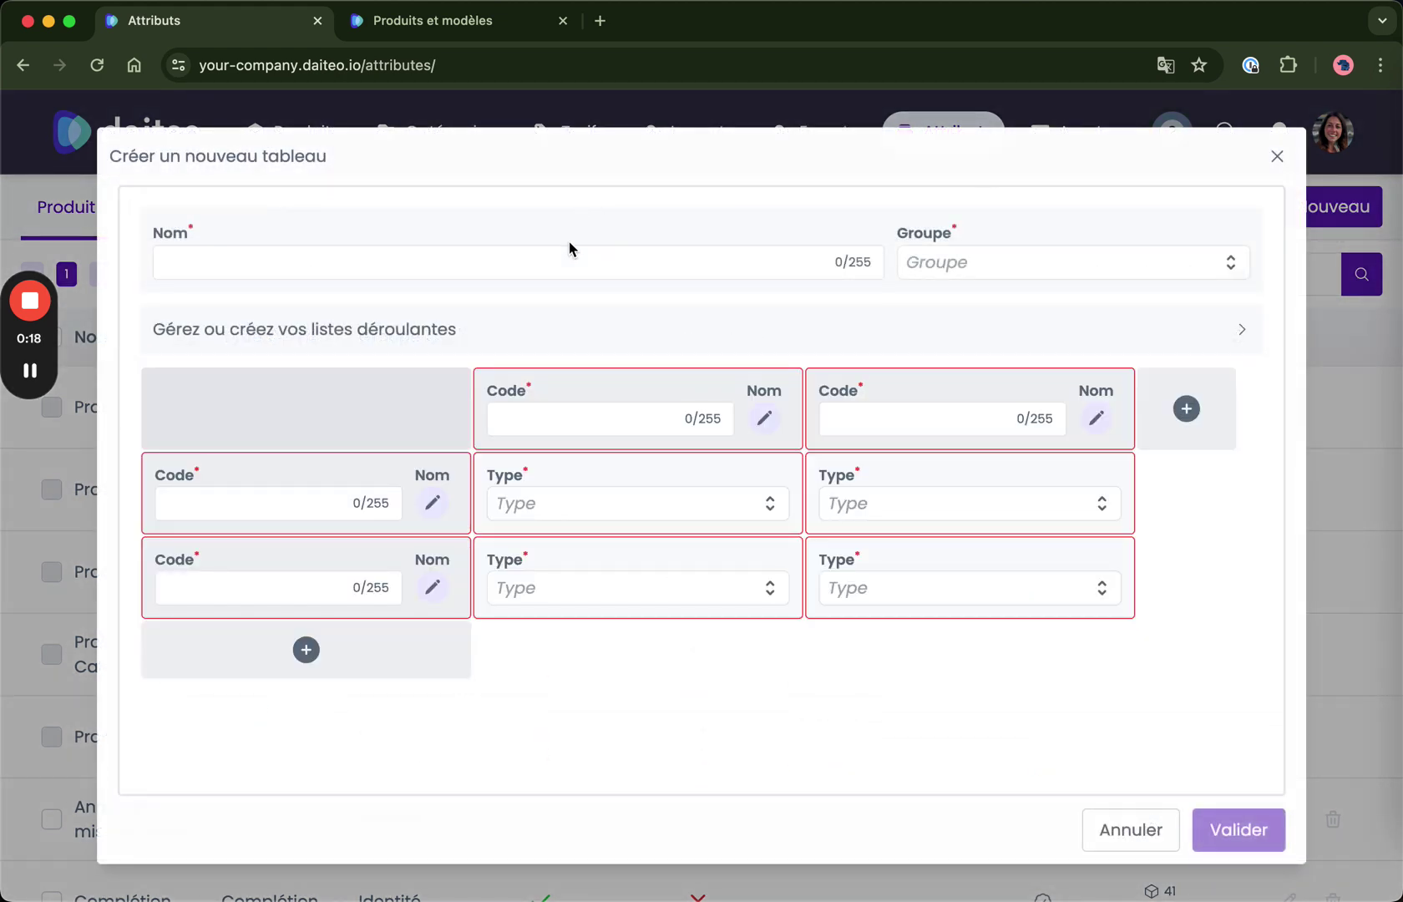
click(563, 266)
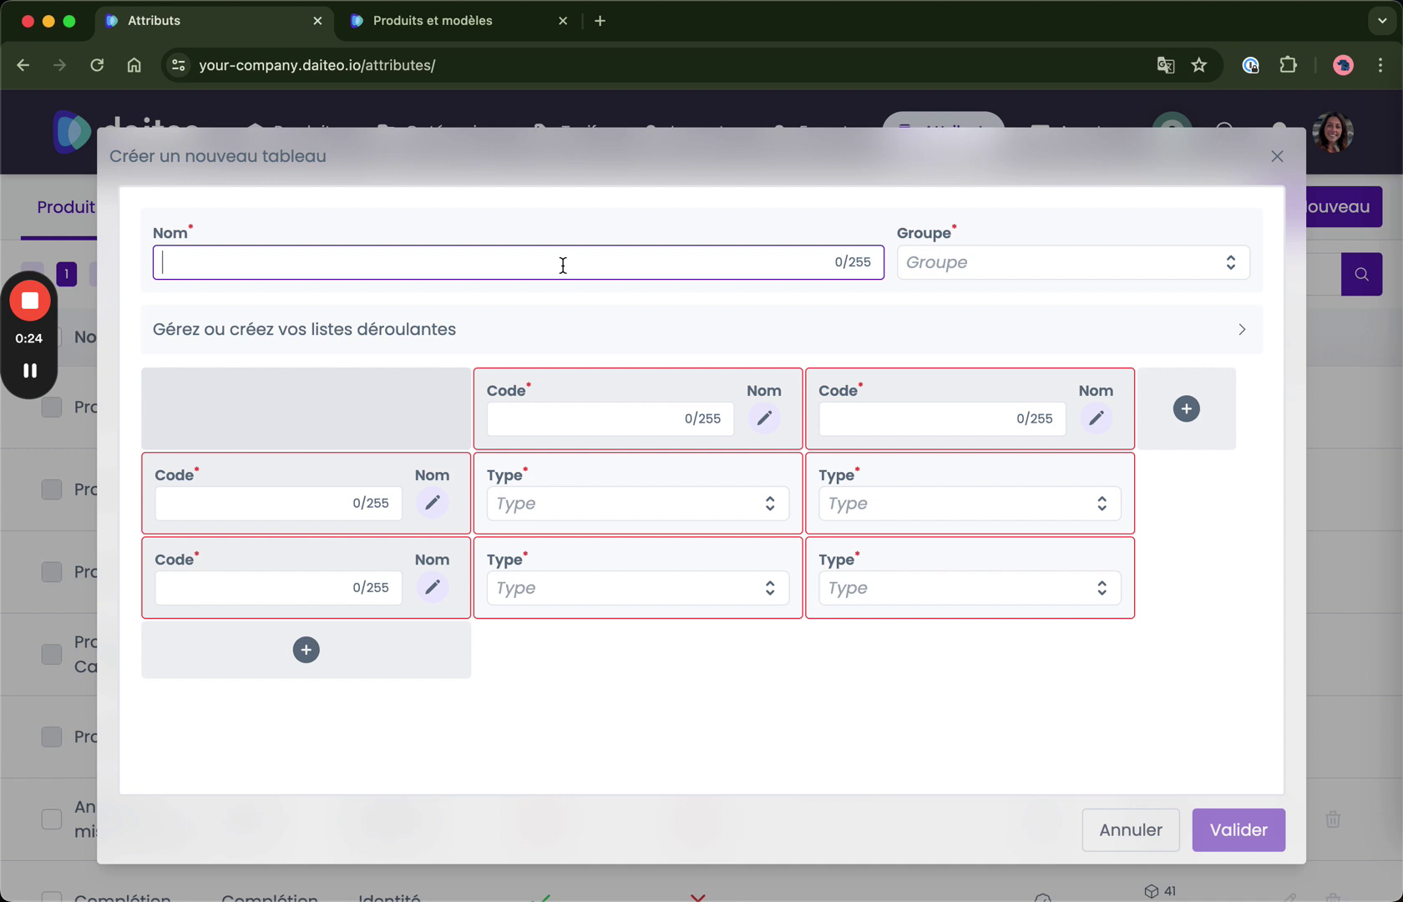
text(Données logistiques)
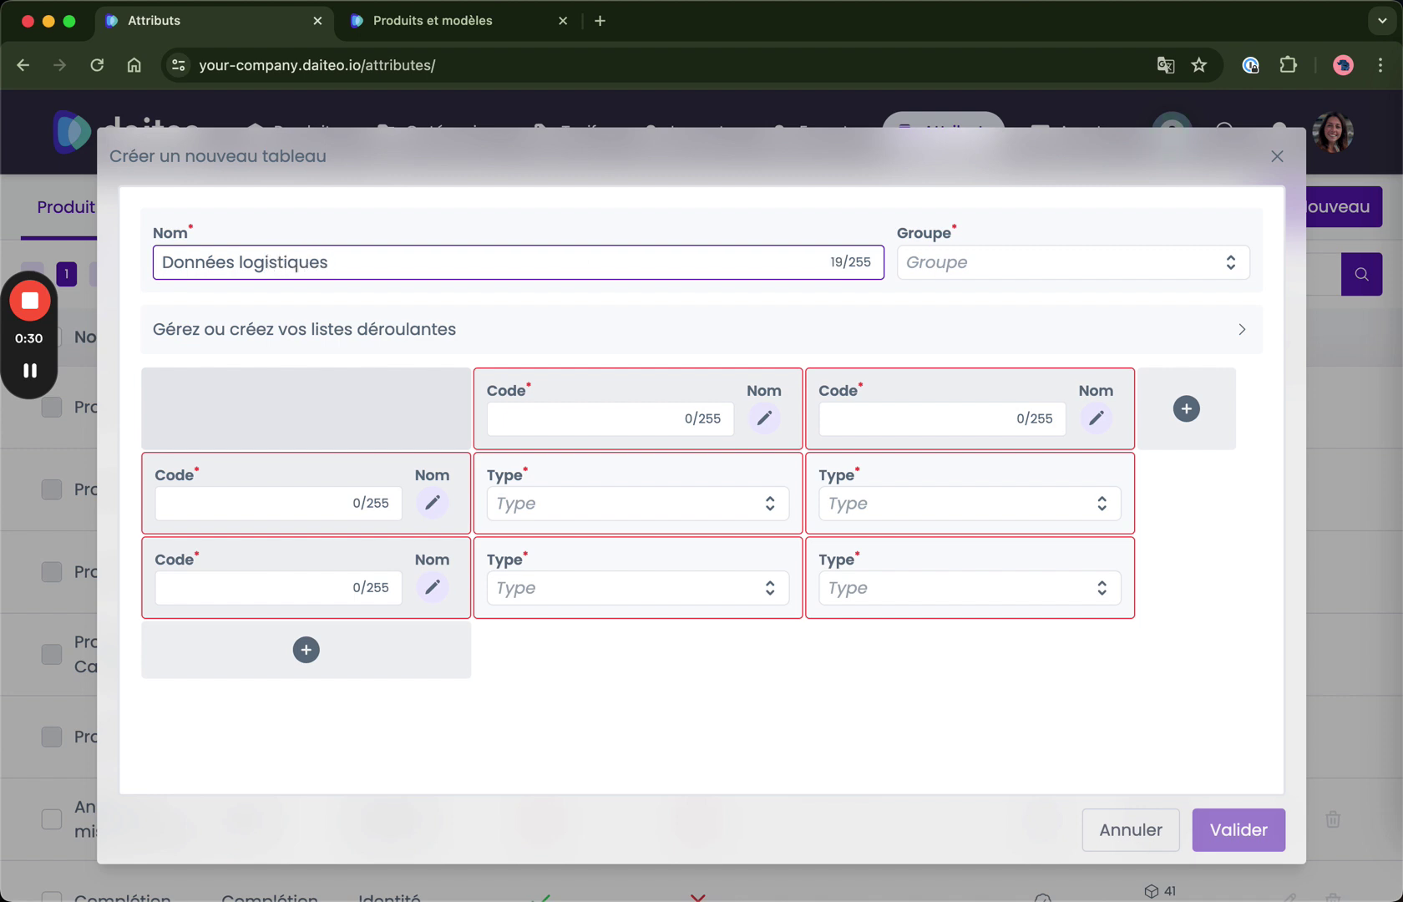
click(1078, 269)
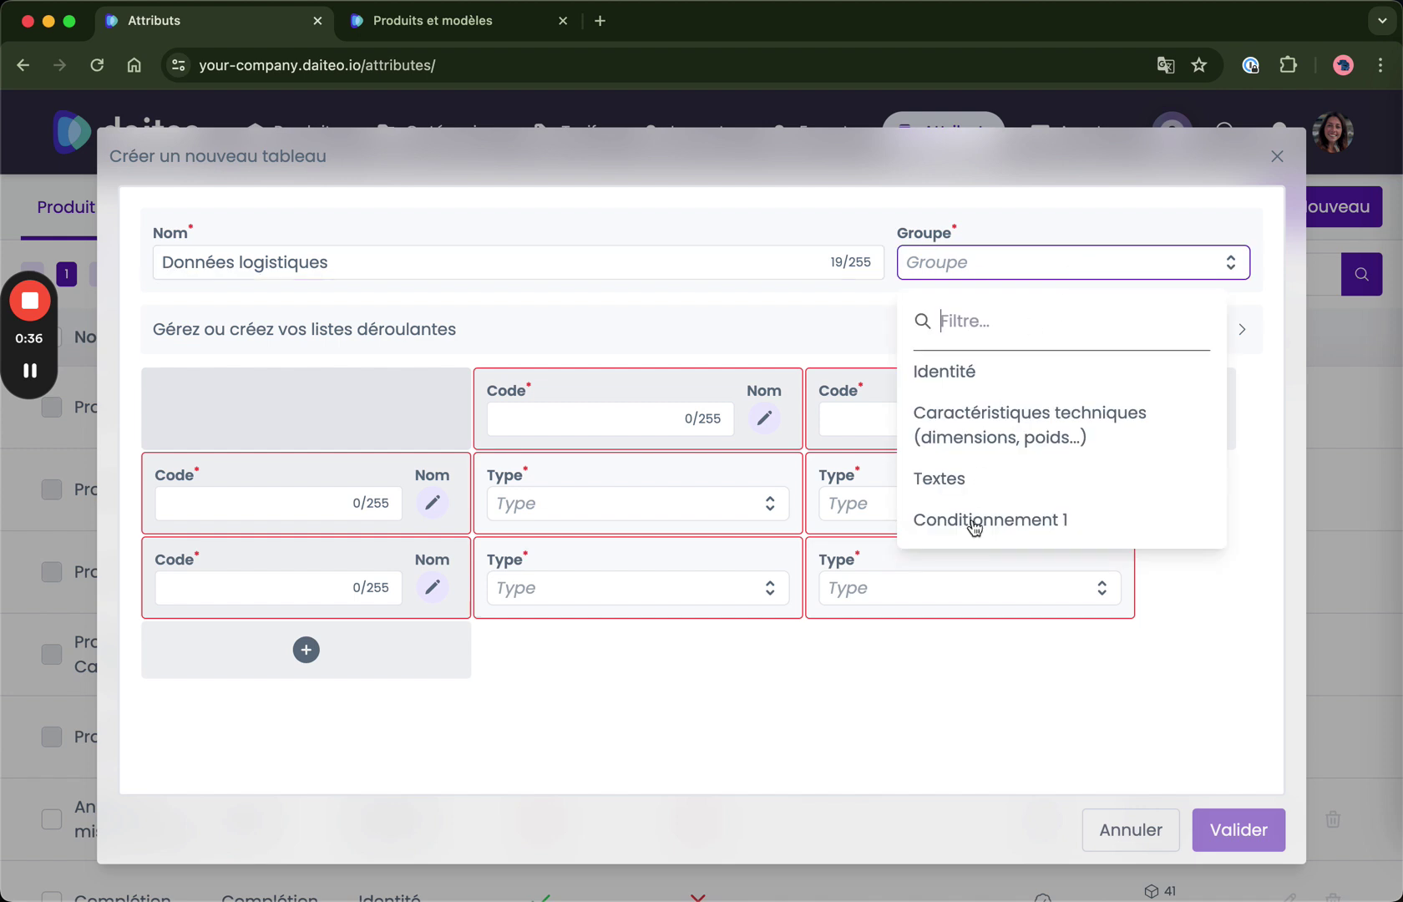
click(974, 521)
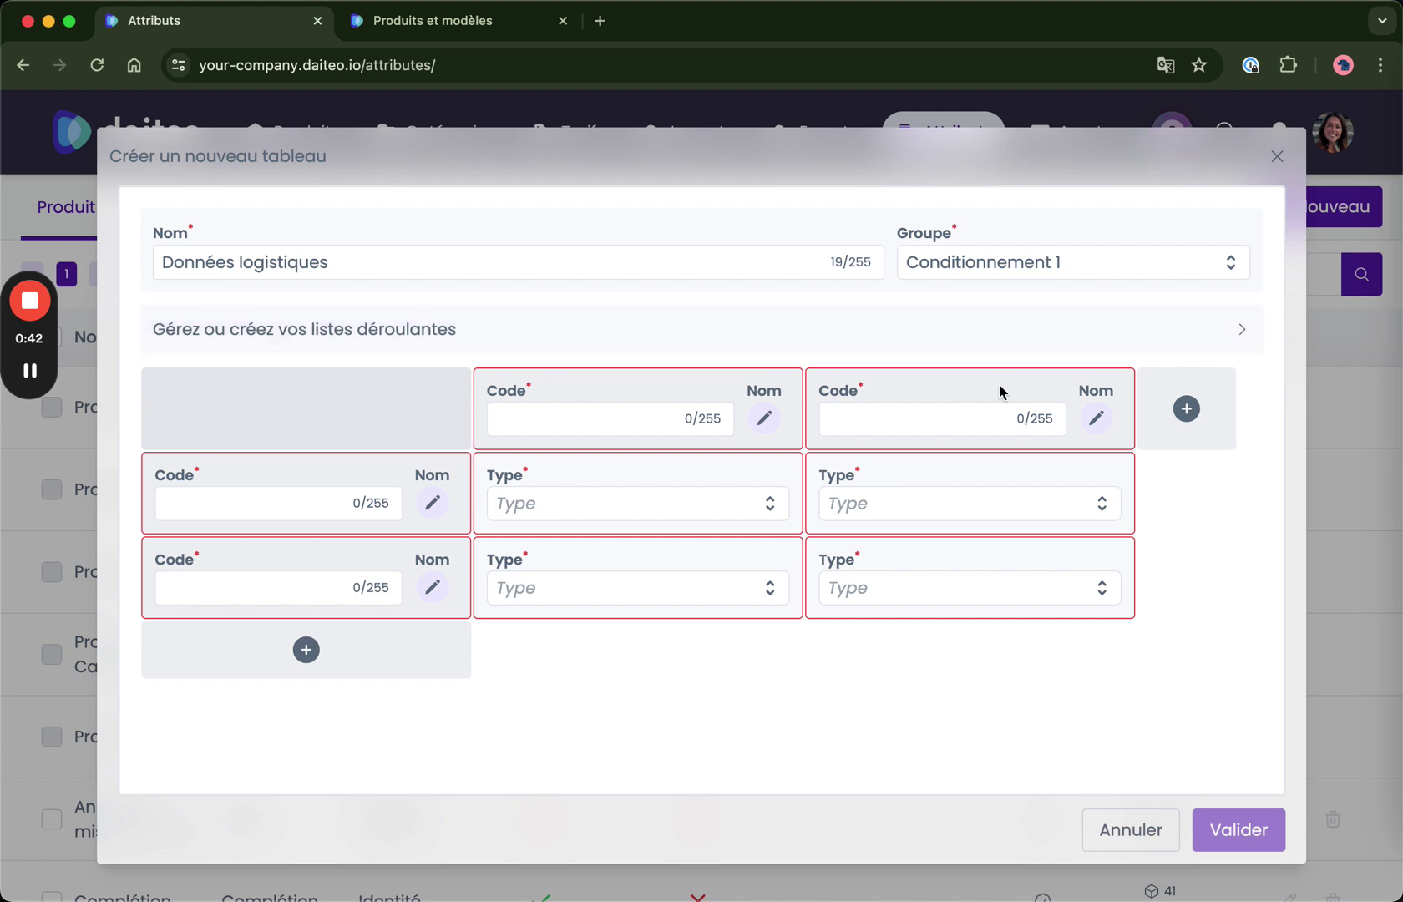
Set the codes of the first two table columns to "Produit" and "Packaging 1".
mouse_move(999, 396)
click(604, 414)
text(Produit)
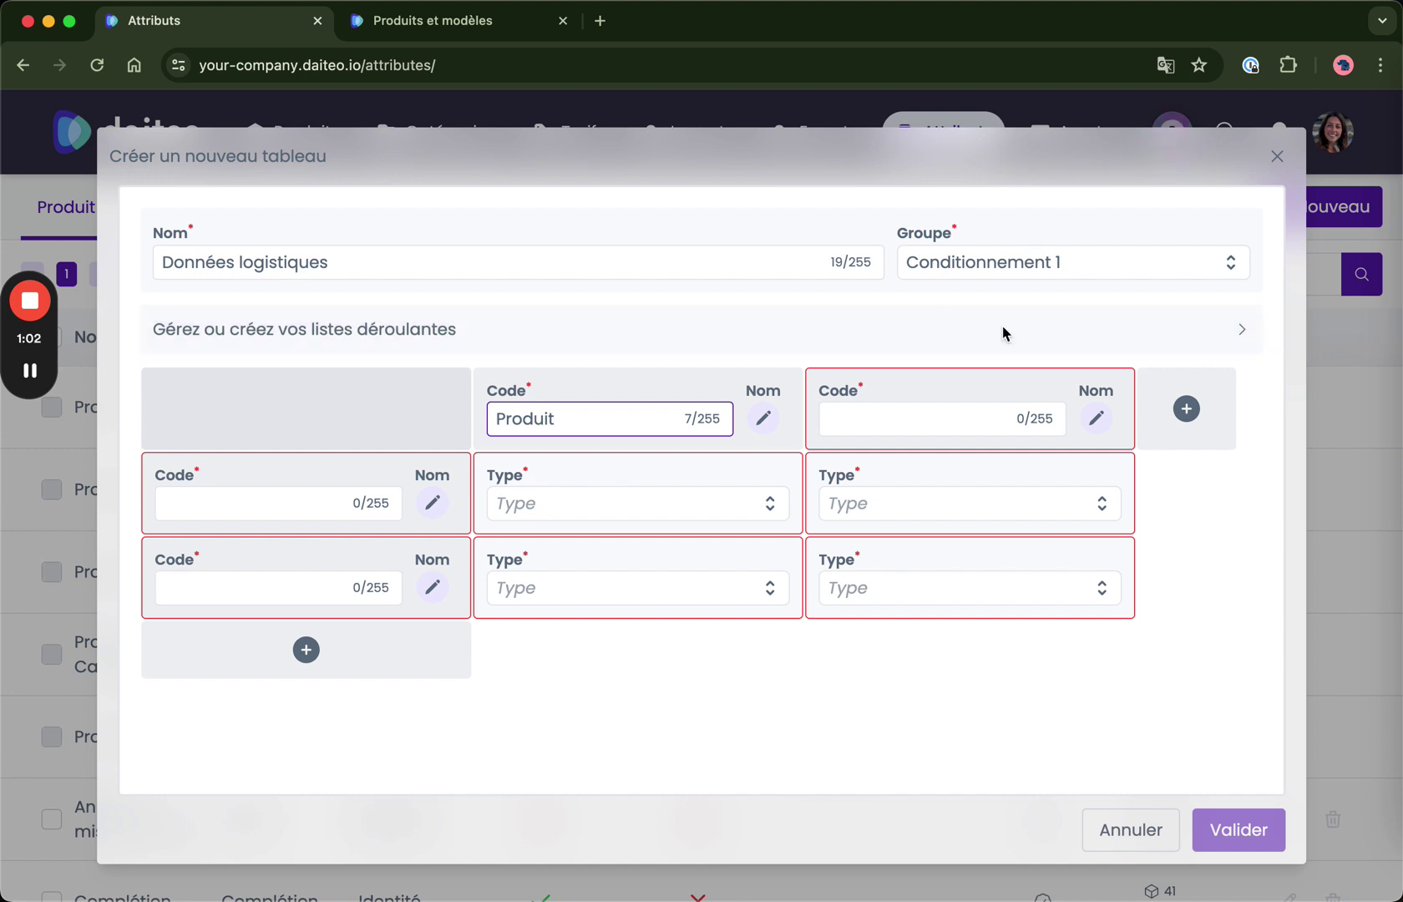
click(941, 418)
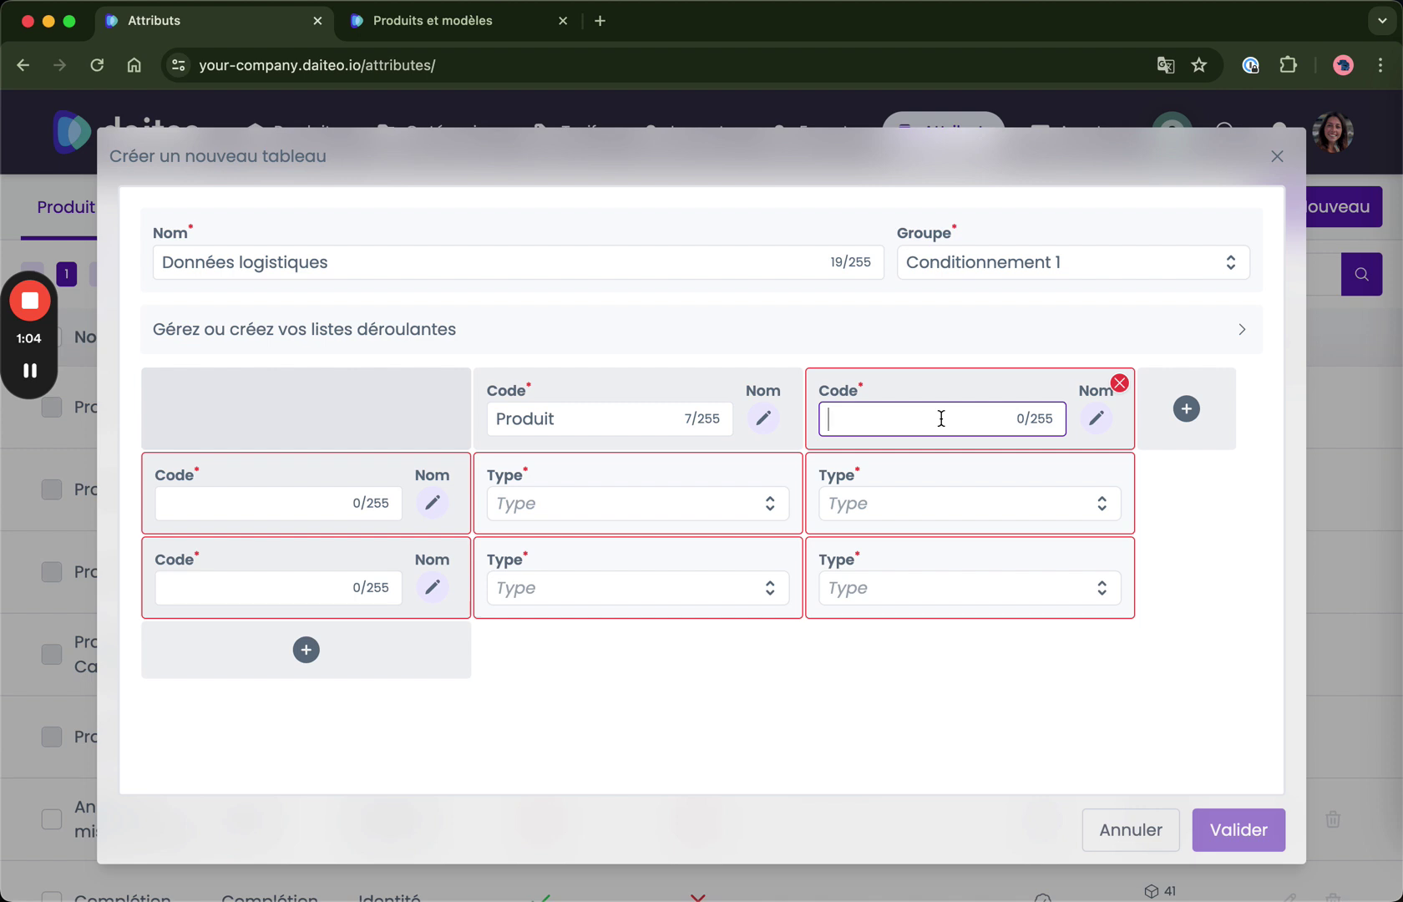
text(Packaging)
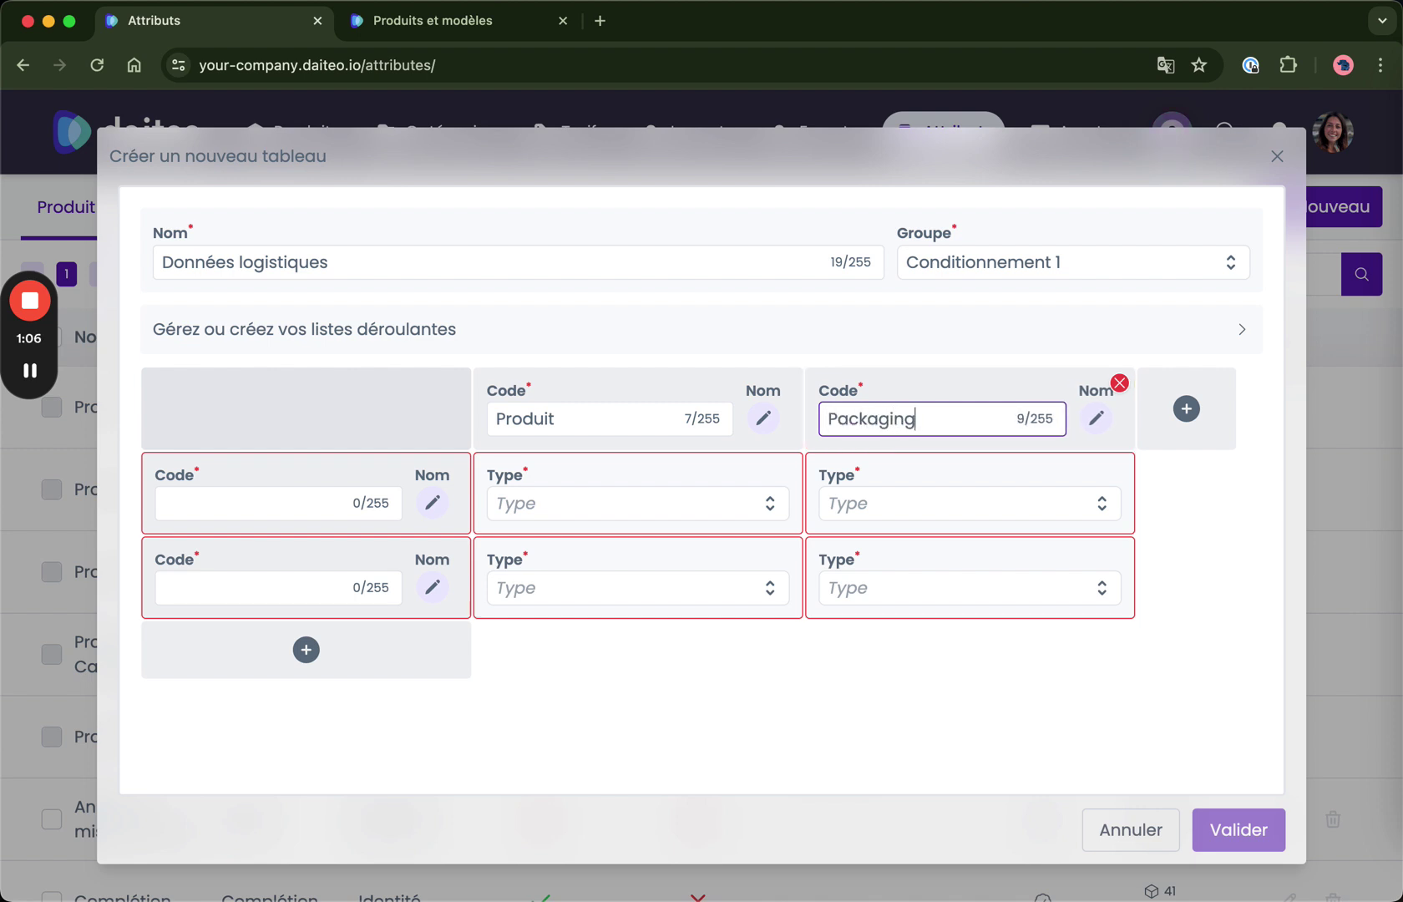
text( 1)
Add a third column to the table with the code "Packaging 2".
click(1184, 411)
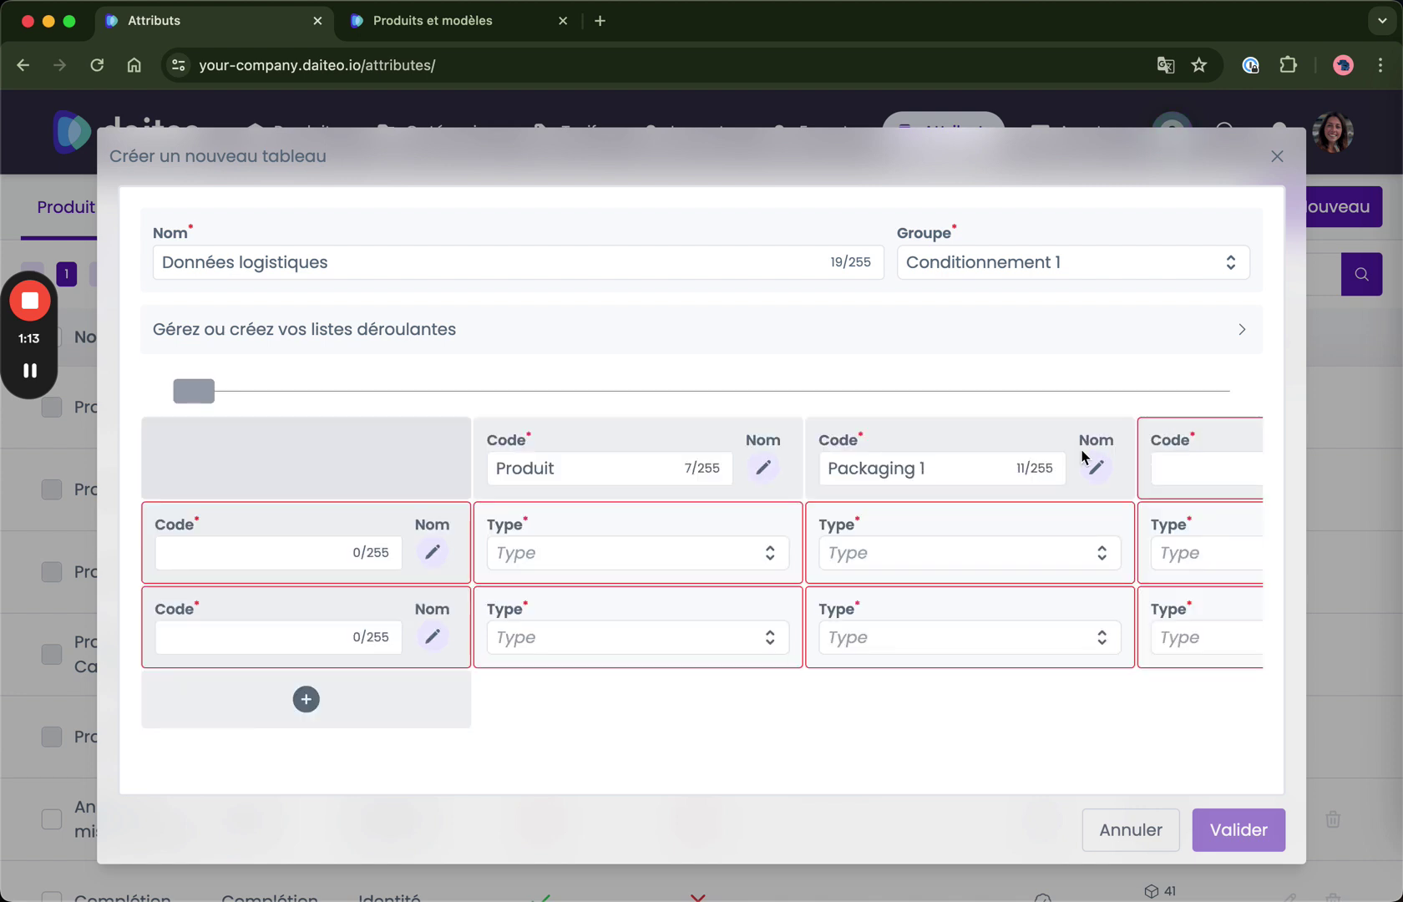
click(1183, 467)
text(Packa)
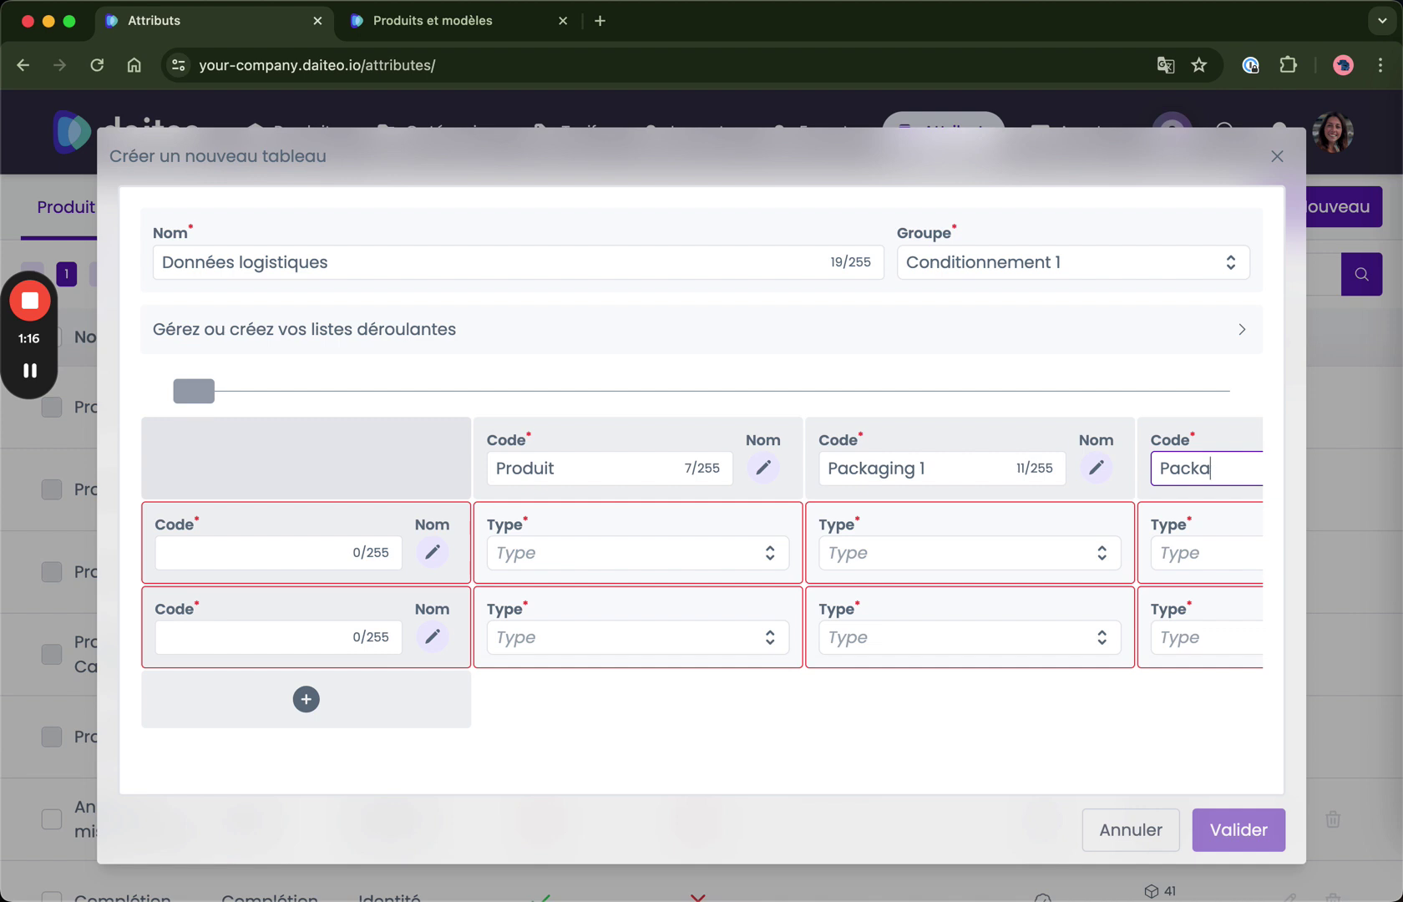
text(ging 2)
scroll(1049, 558, right, 3)
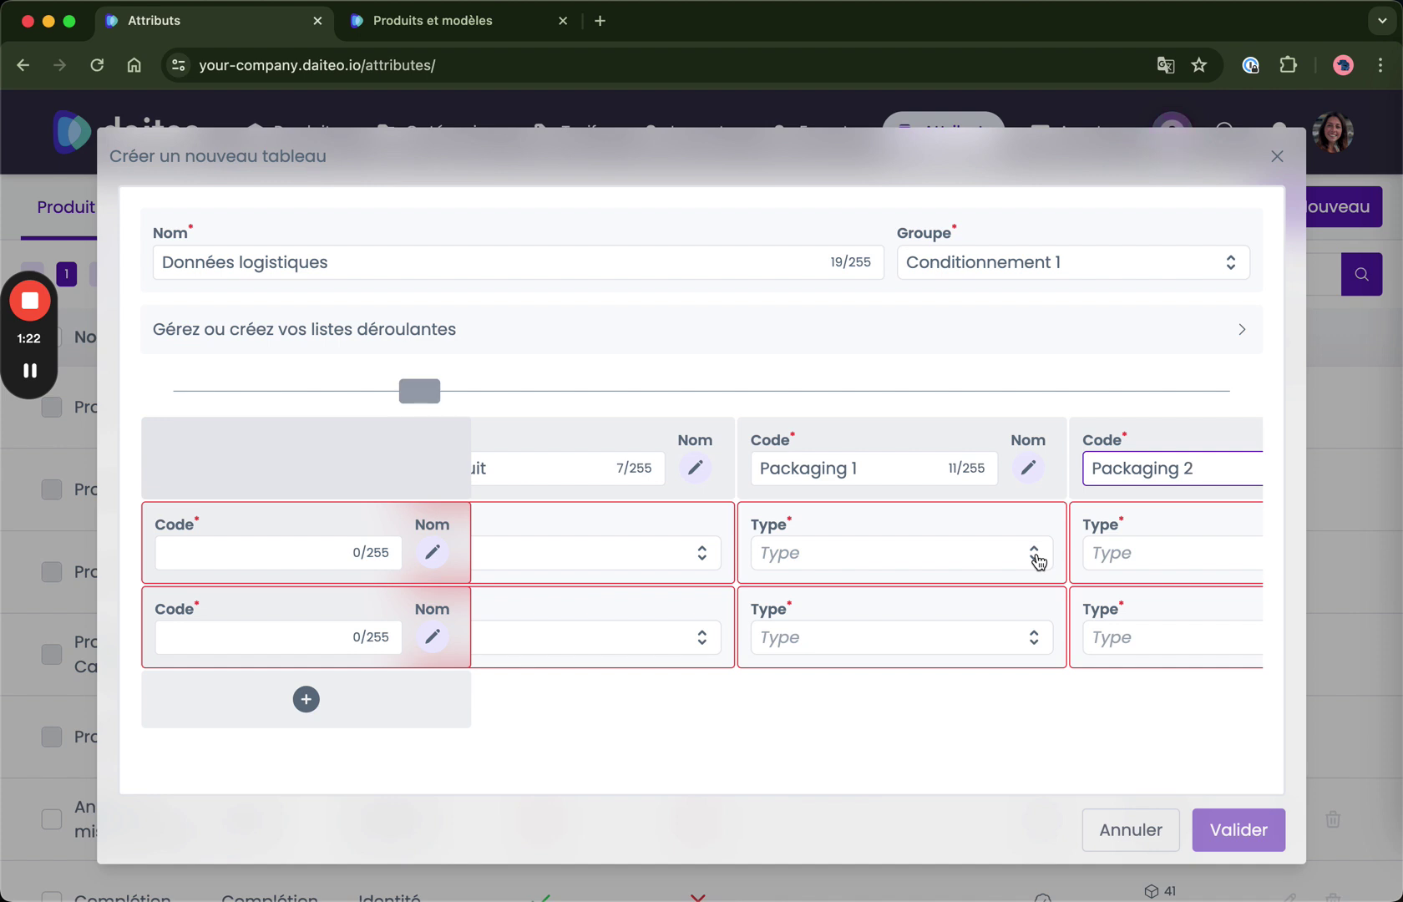
Set the codes of the first two table rows to "Type de conditionnement" and "Hauteur".
scroll(1038, 561, left, 4)
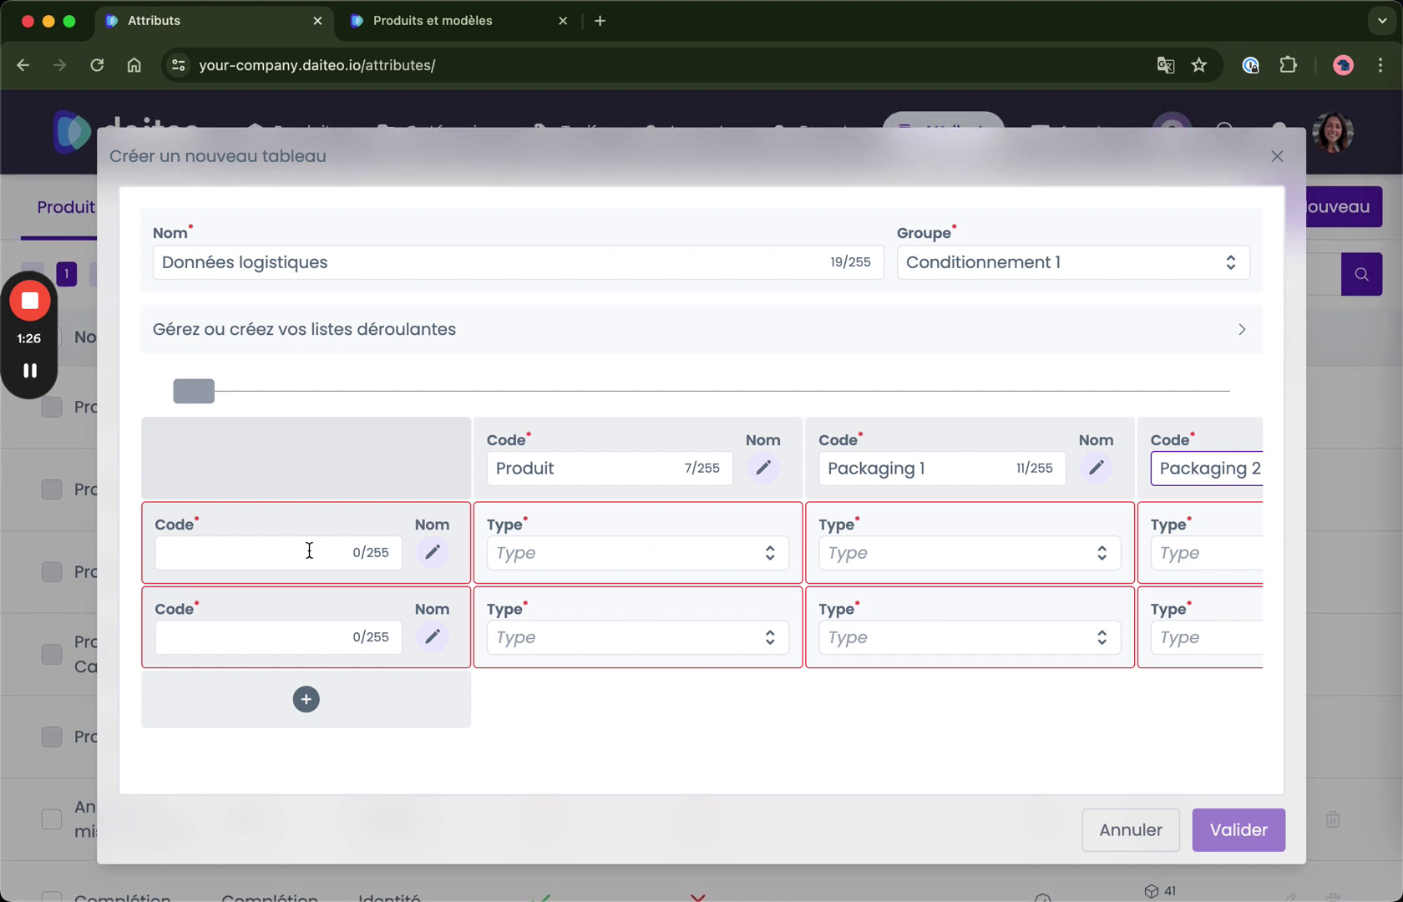
click(309, 550)
text(Type )
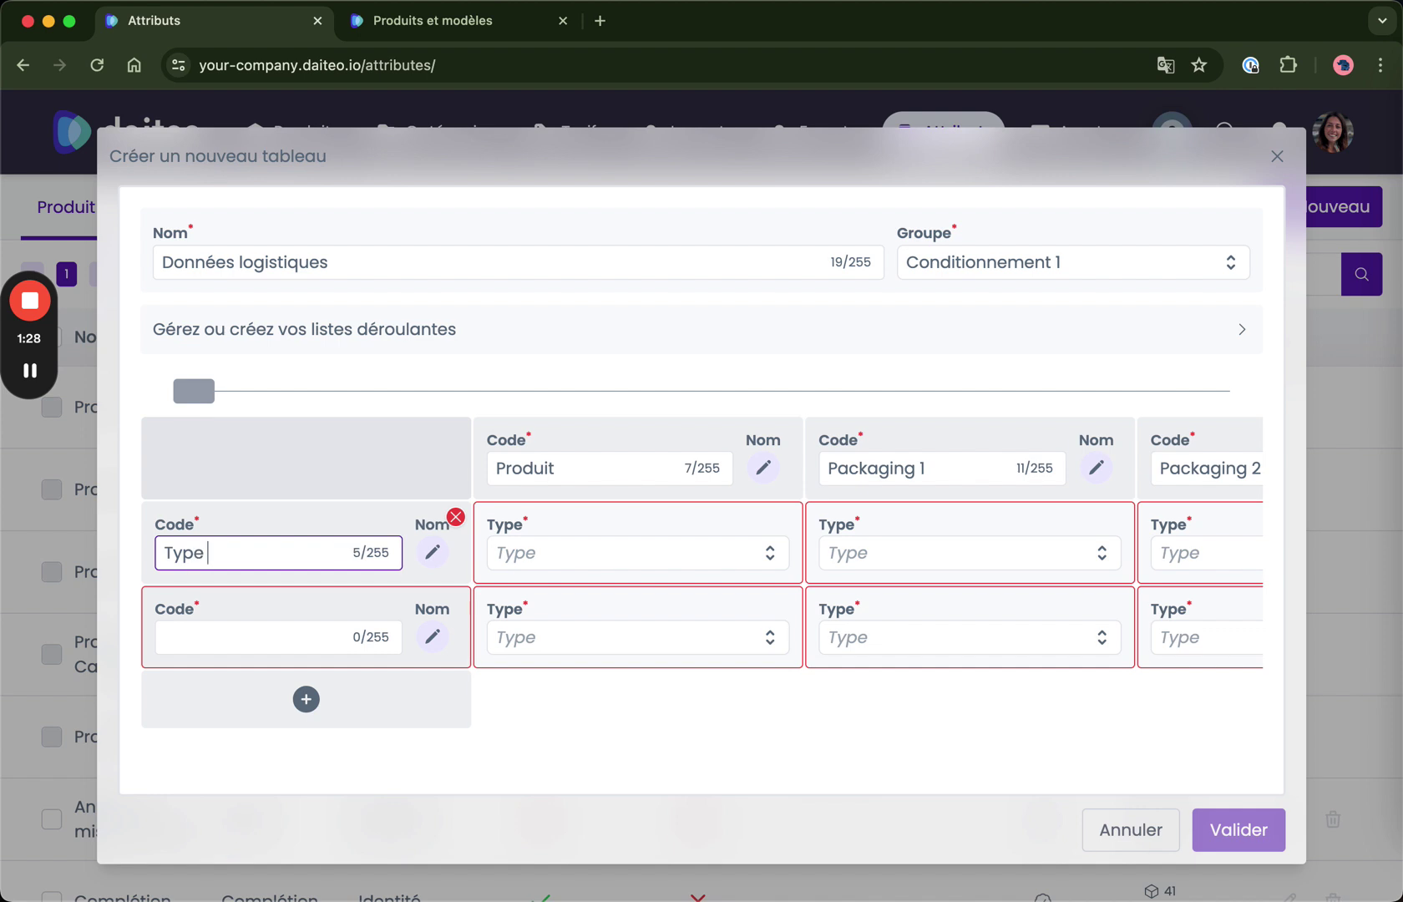
text(de conditionnement)
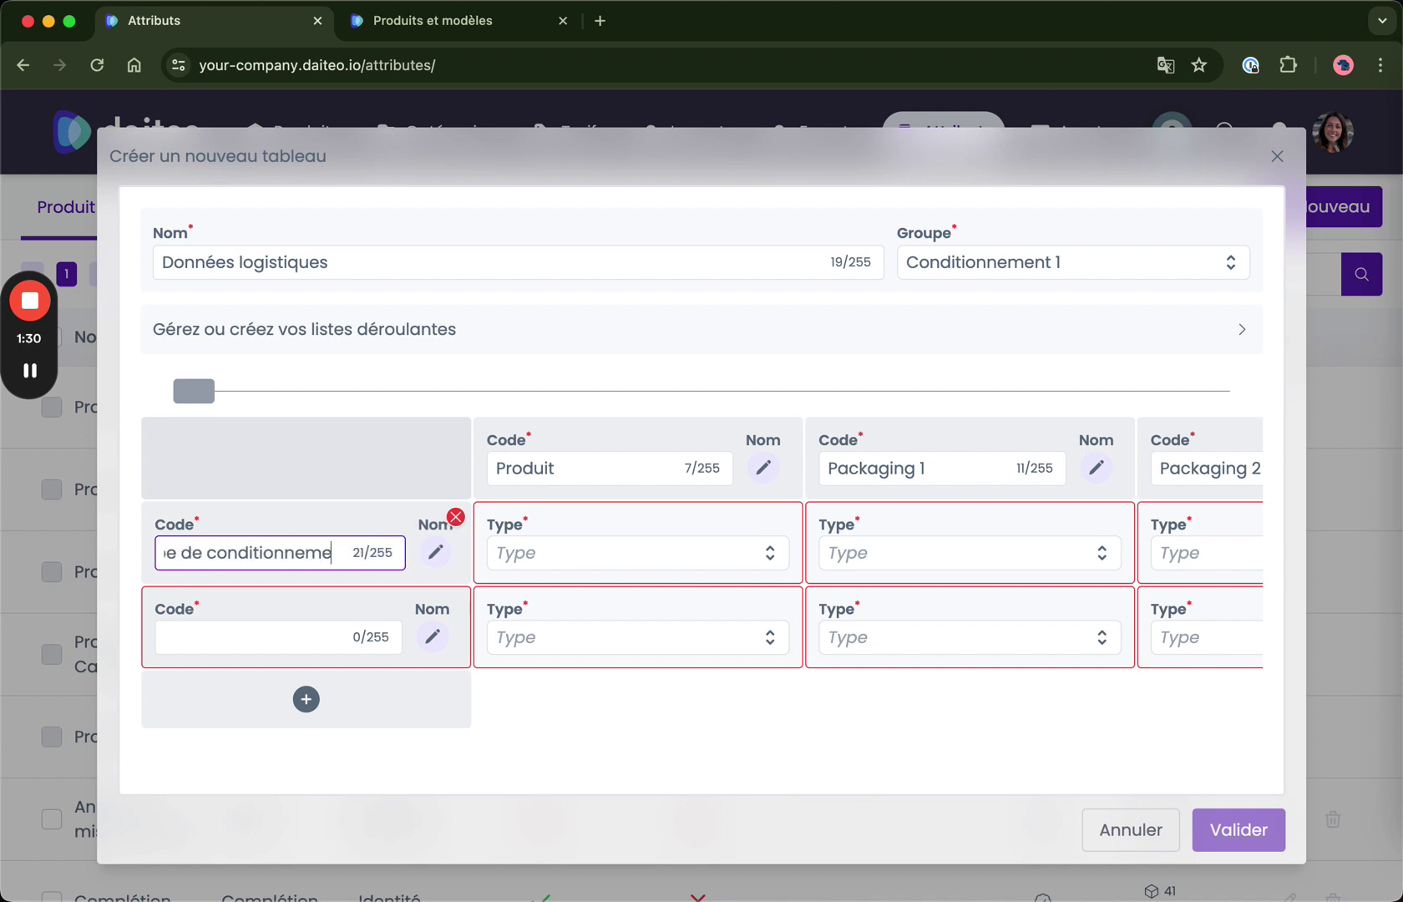
click(239, 634)
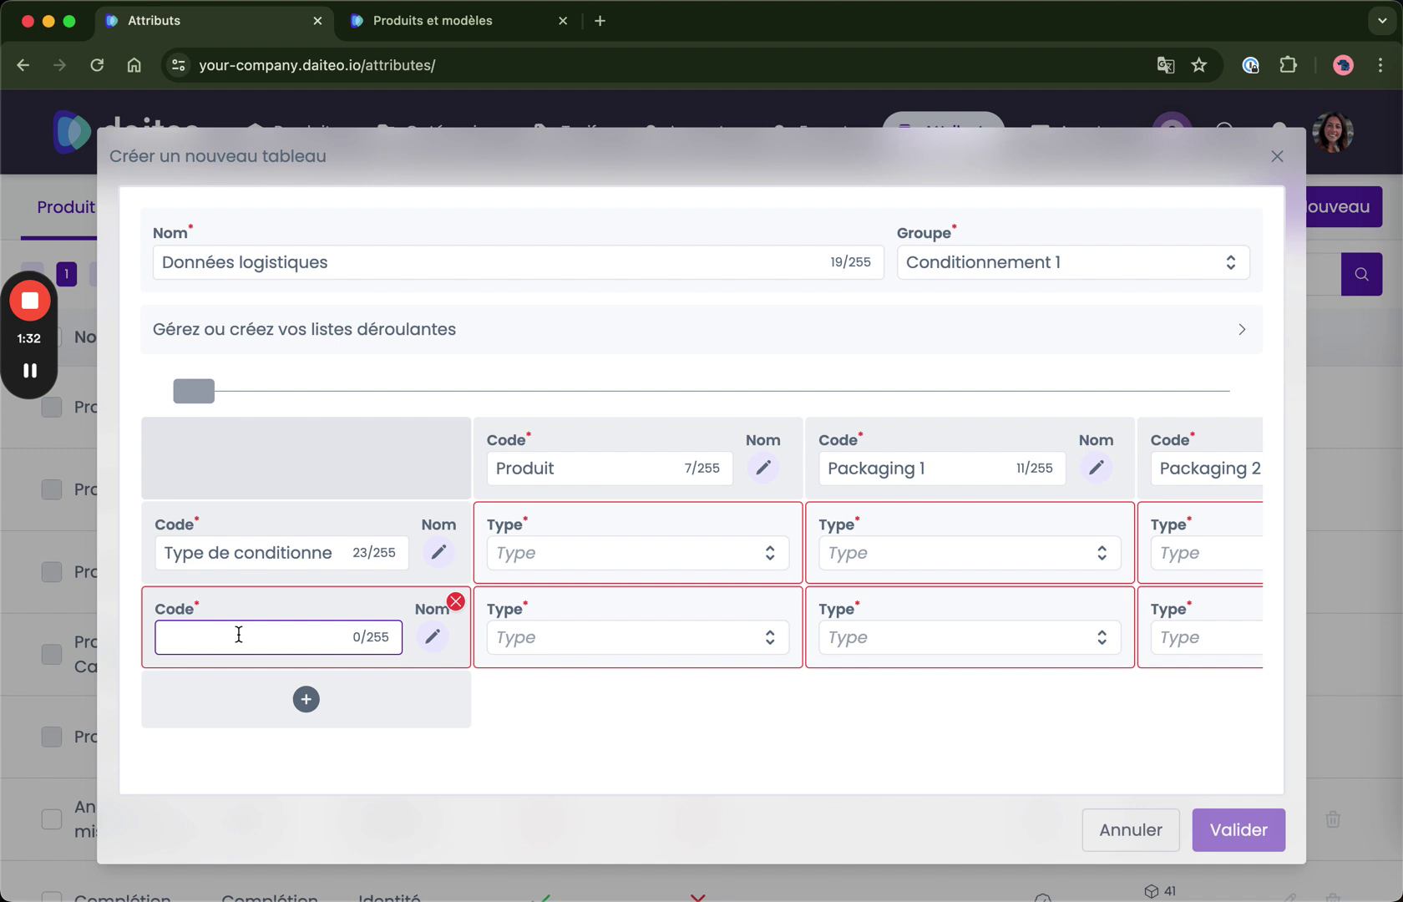
text(Hauteur)
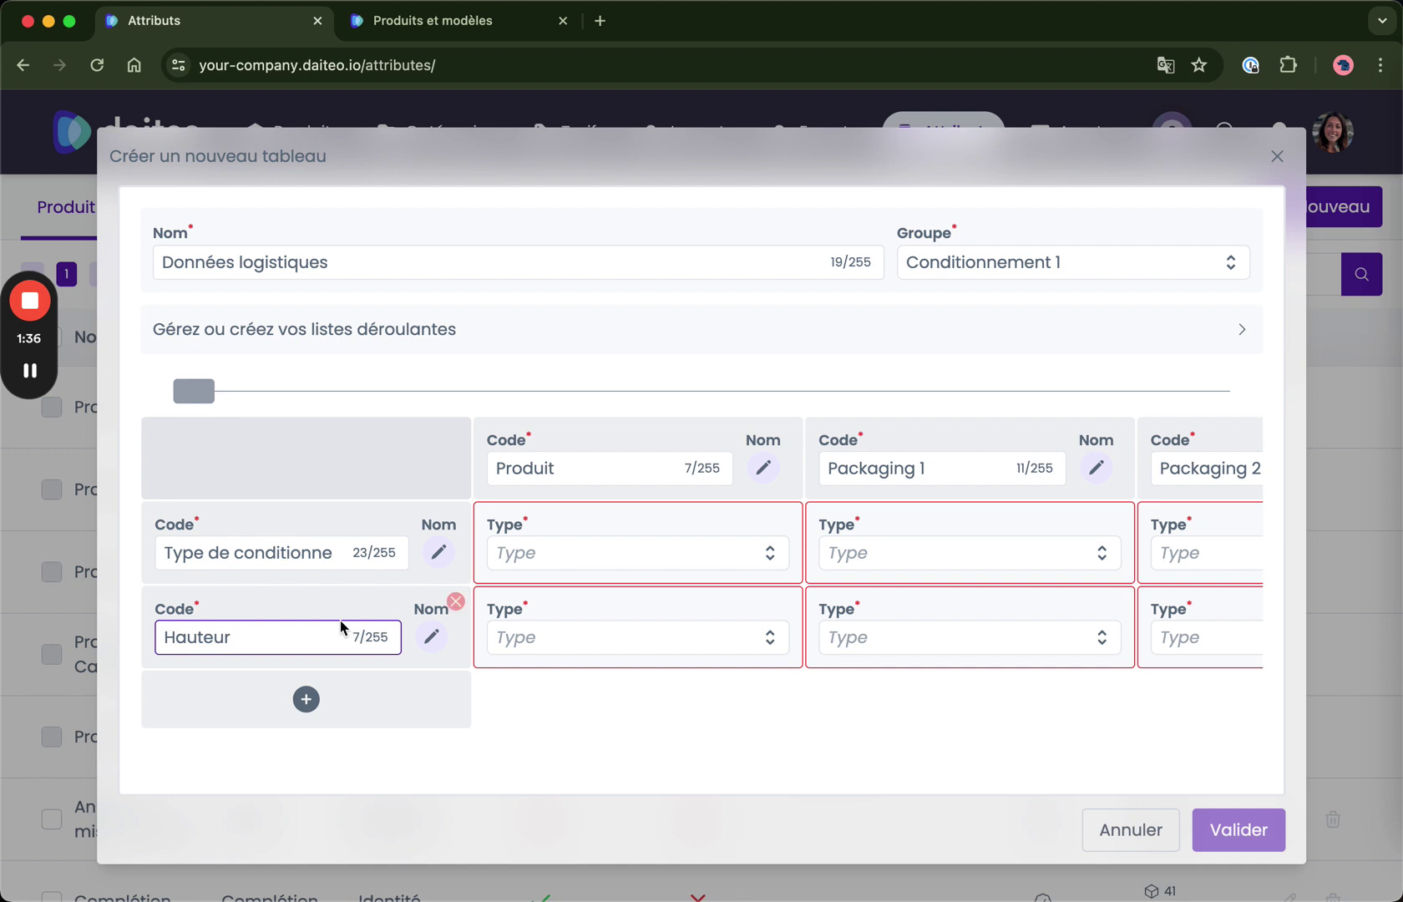
Add two more rows to the table with the codes "Poids" and "Description".
click(307, 701)
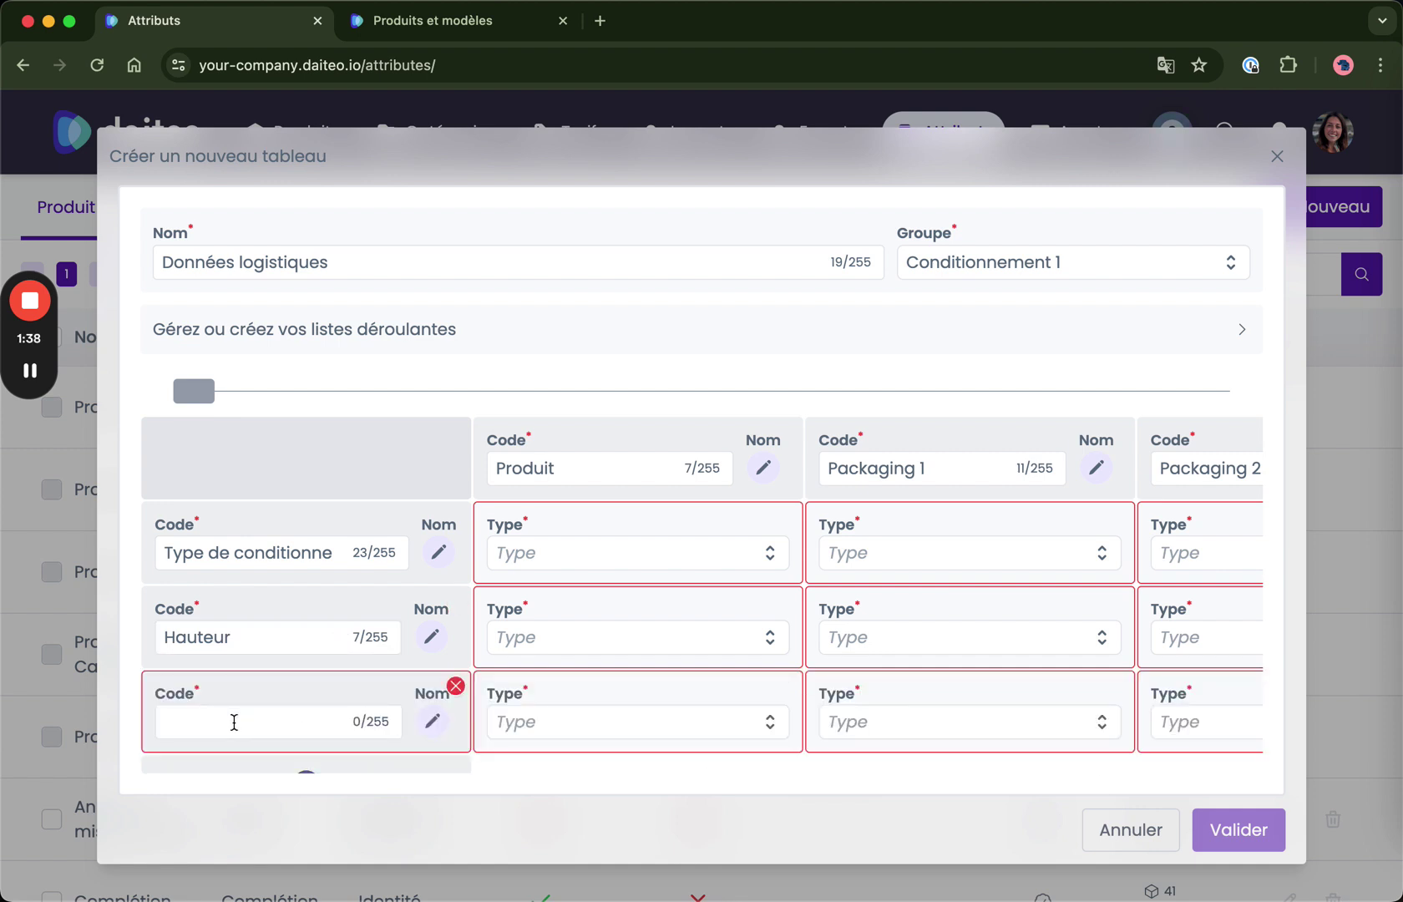
click(234, 721)
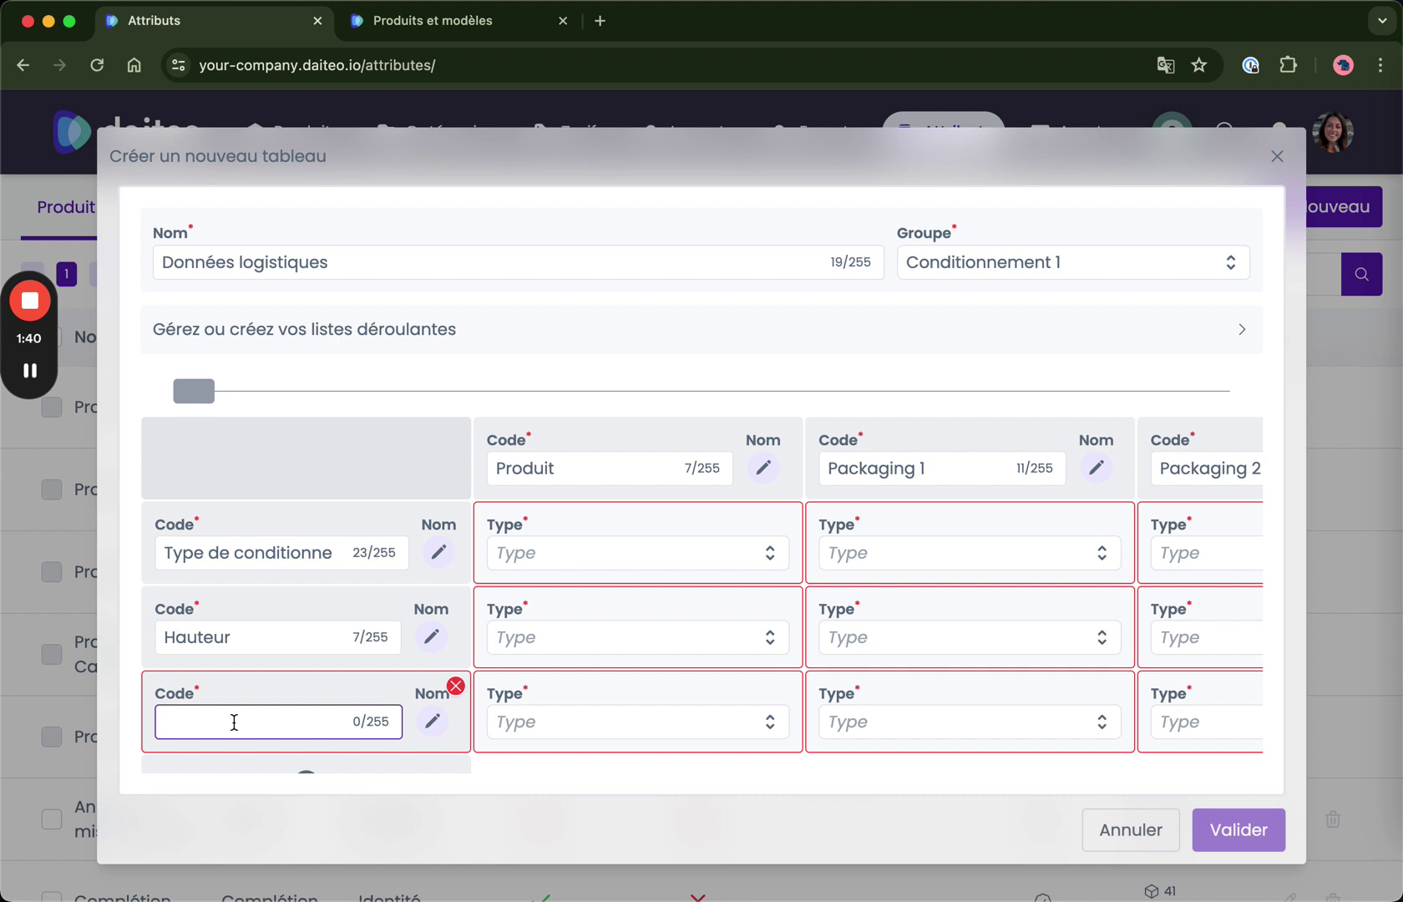
text(Poids)
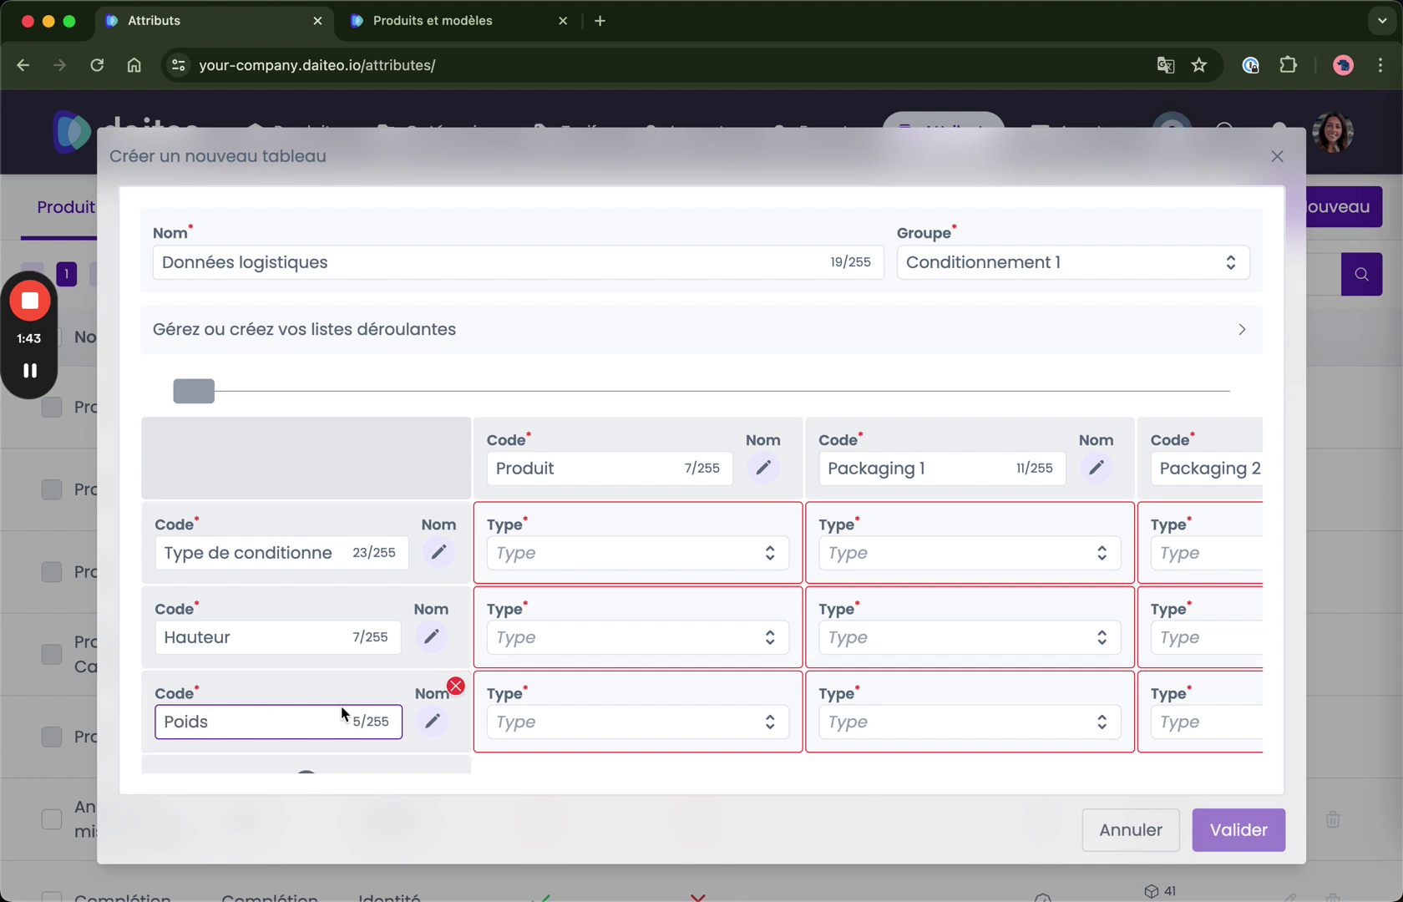
scroll(342, 714, down, 1)
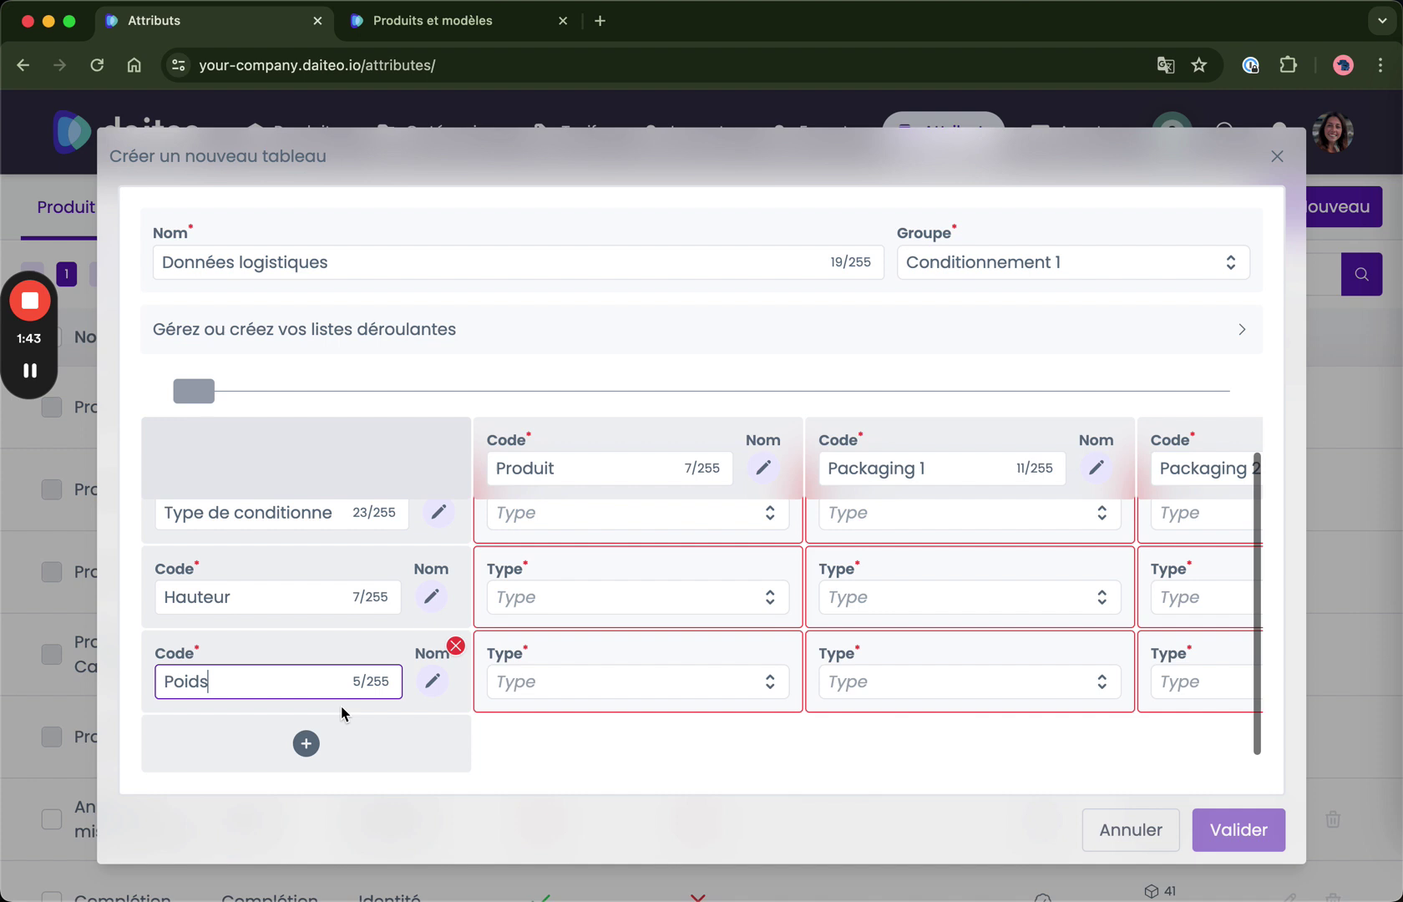
click(304, 743)
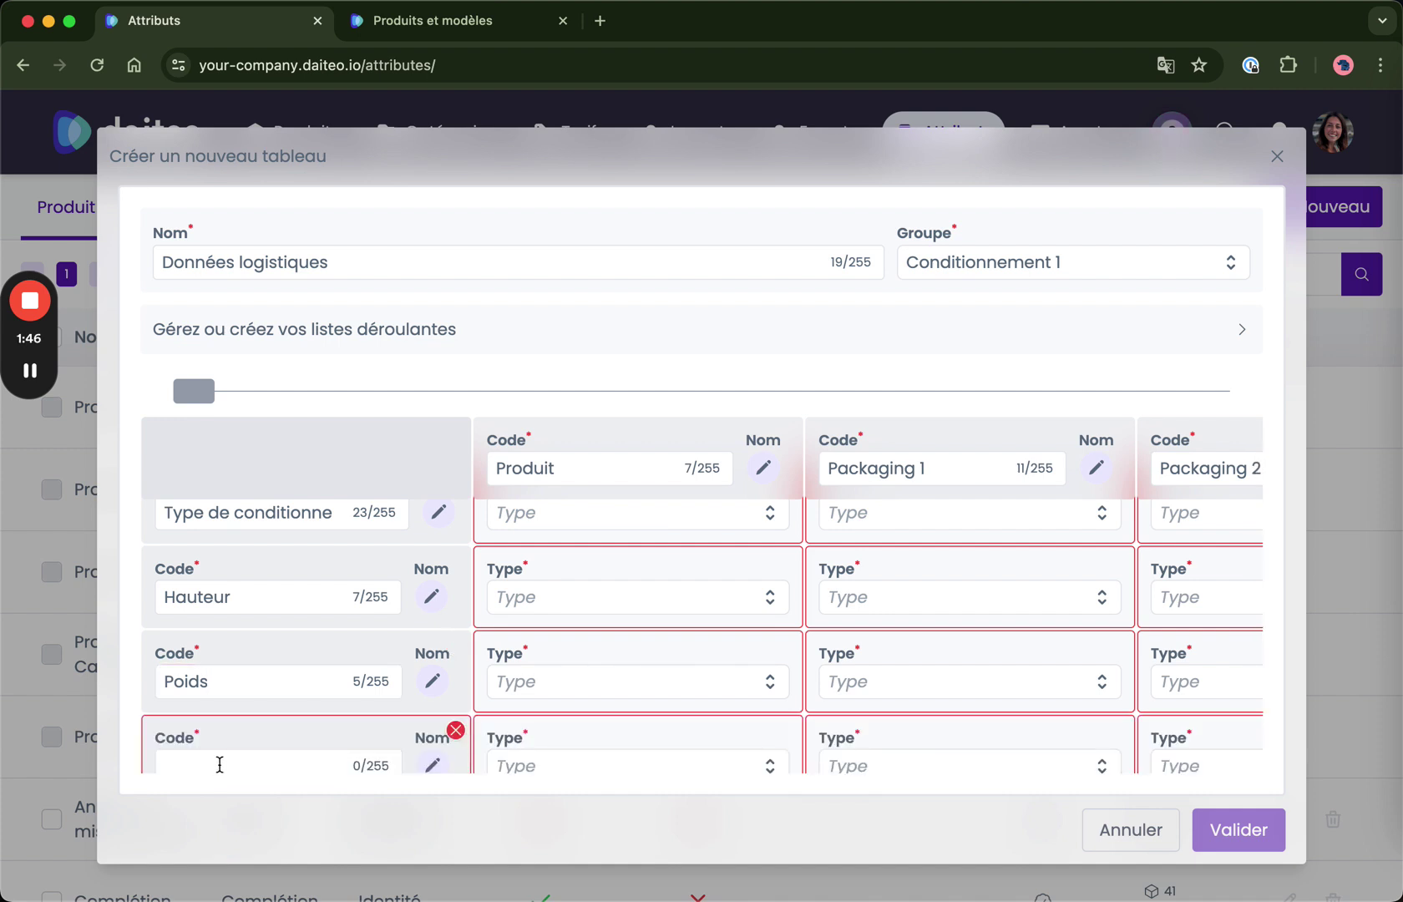
click(219, 761)
scroll(319, 685, down, 2)
text(Description)
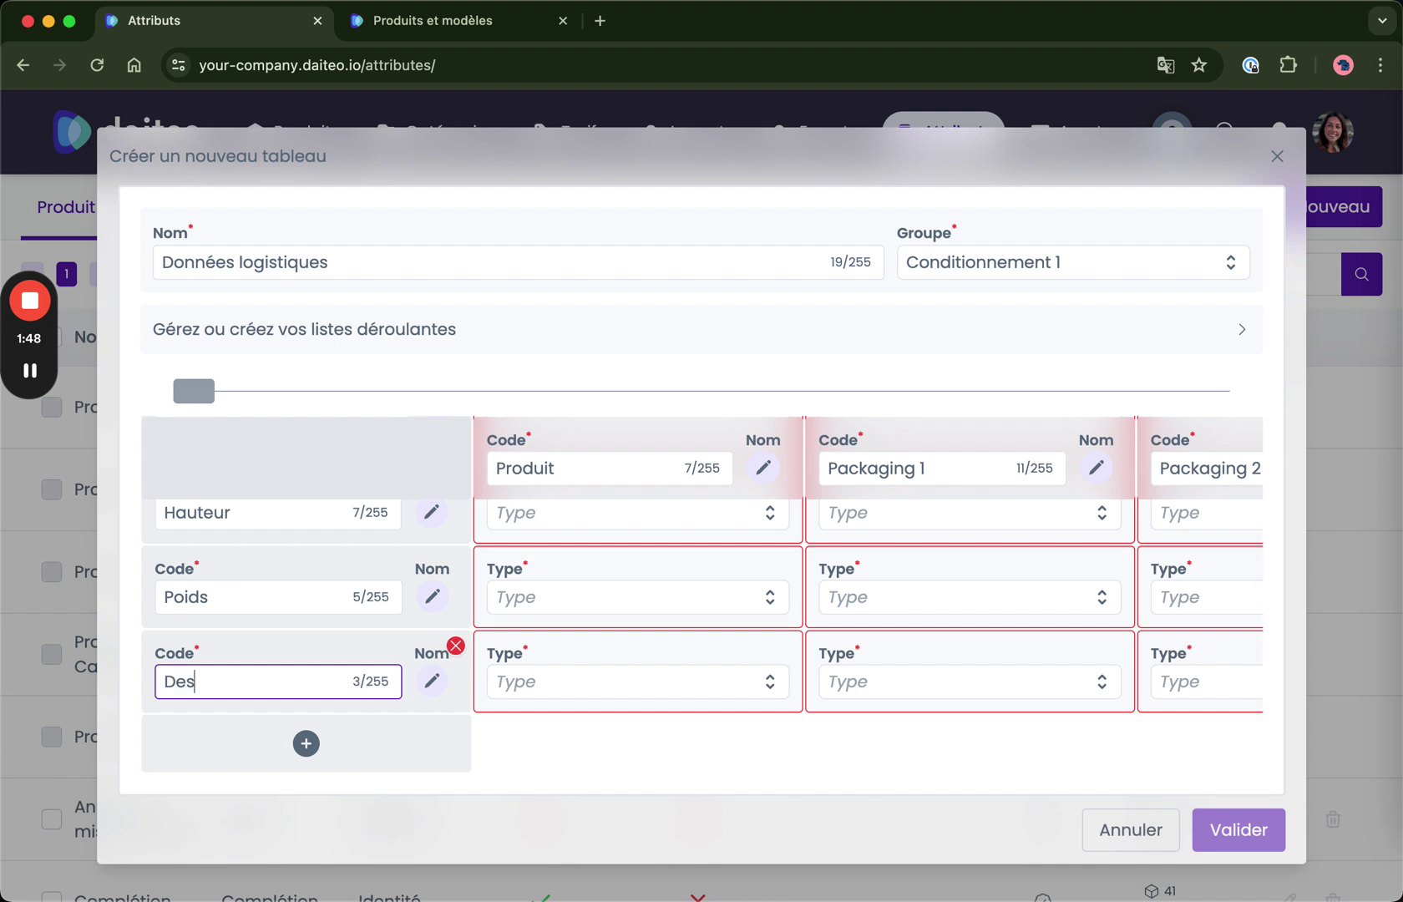
click(30, 374)
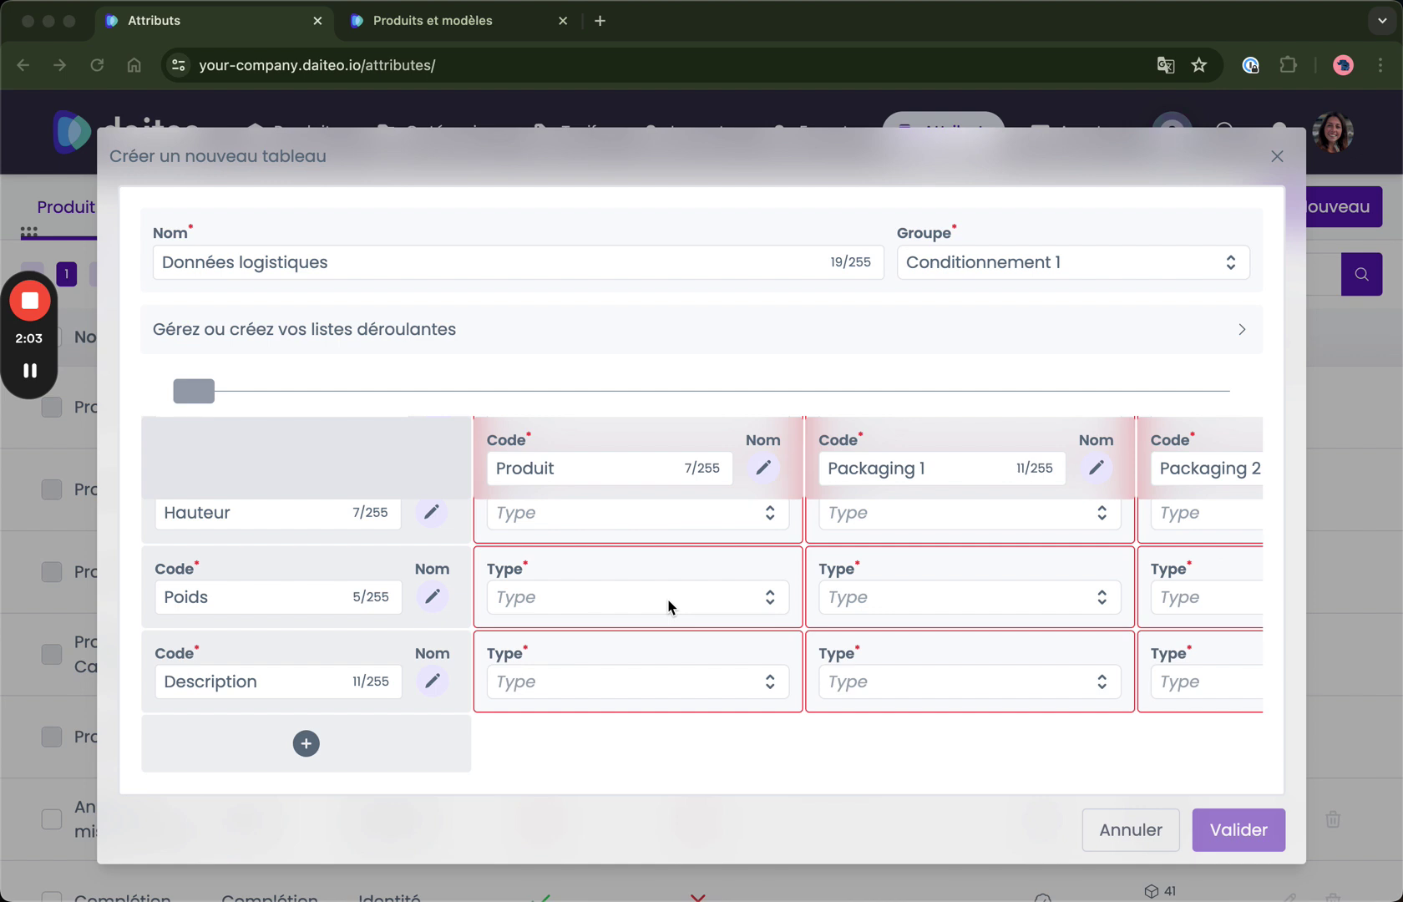
Set the Hauteur cell in the Produit column to type Décimal with the unit type "Distance (Ex : m)".
scroll(517, 581, up, 2)
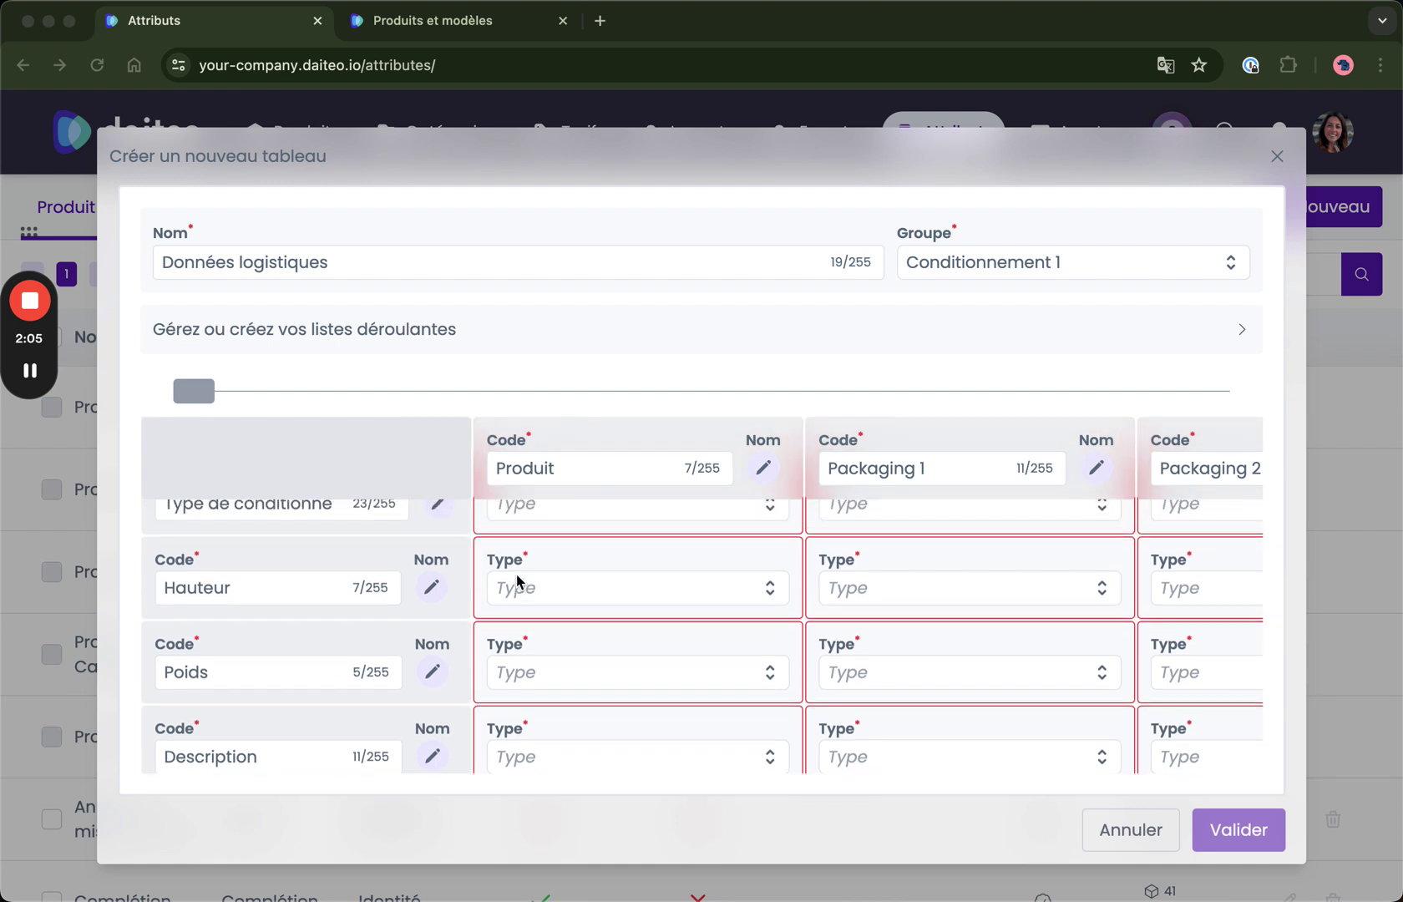
scroll(518, 580, up, 1)
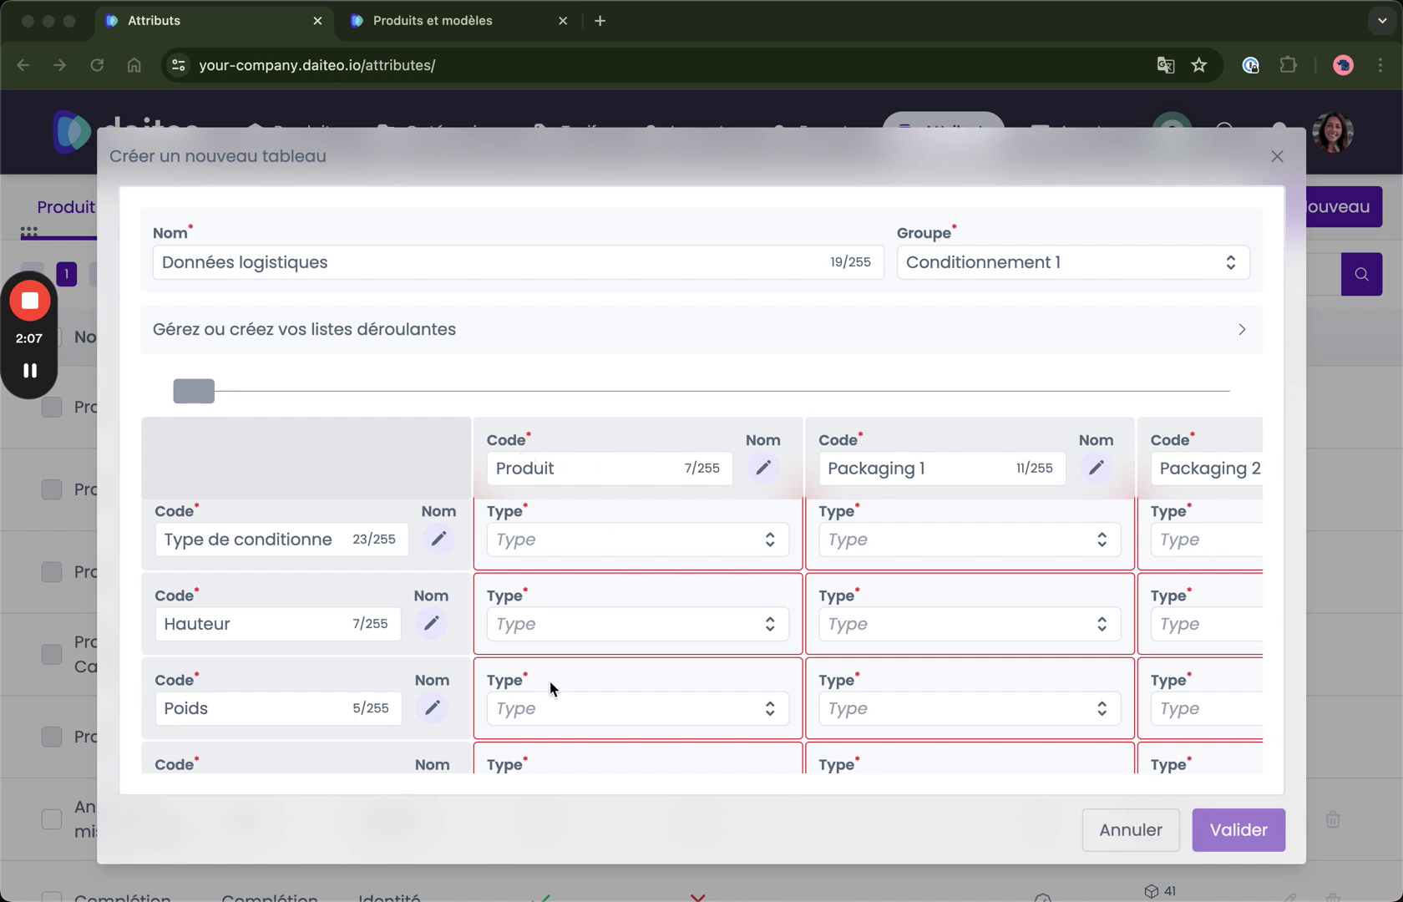
click(601, 626)
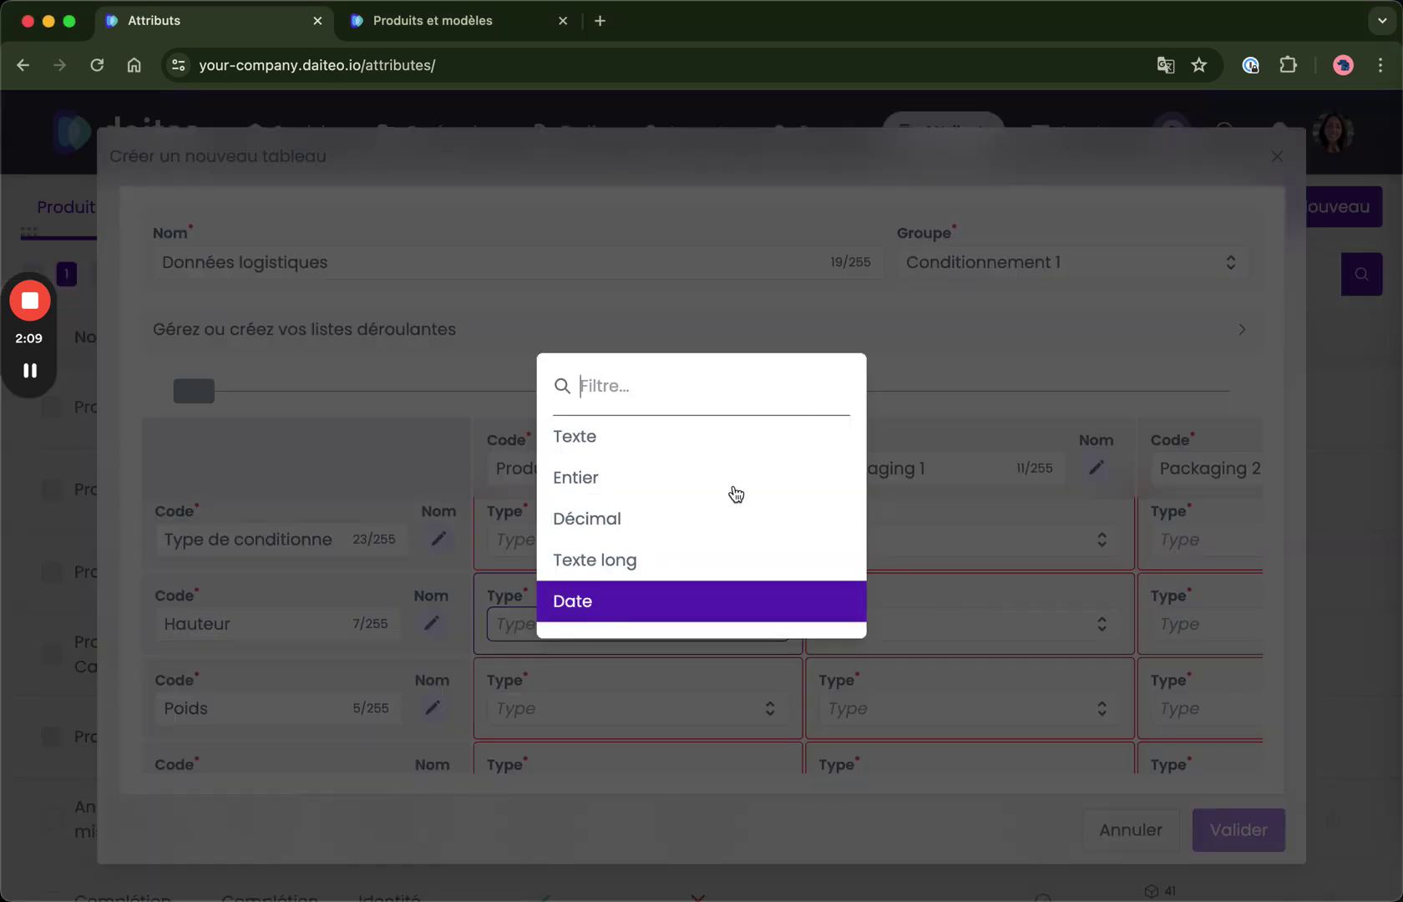
click(589, 522)
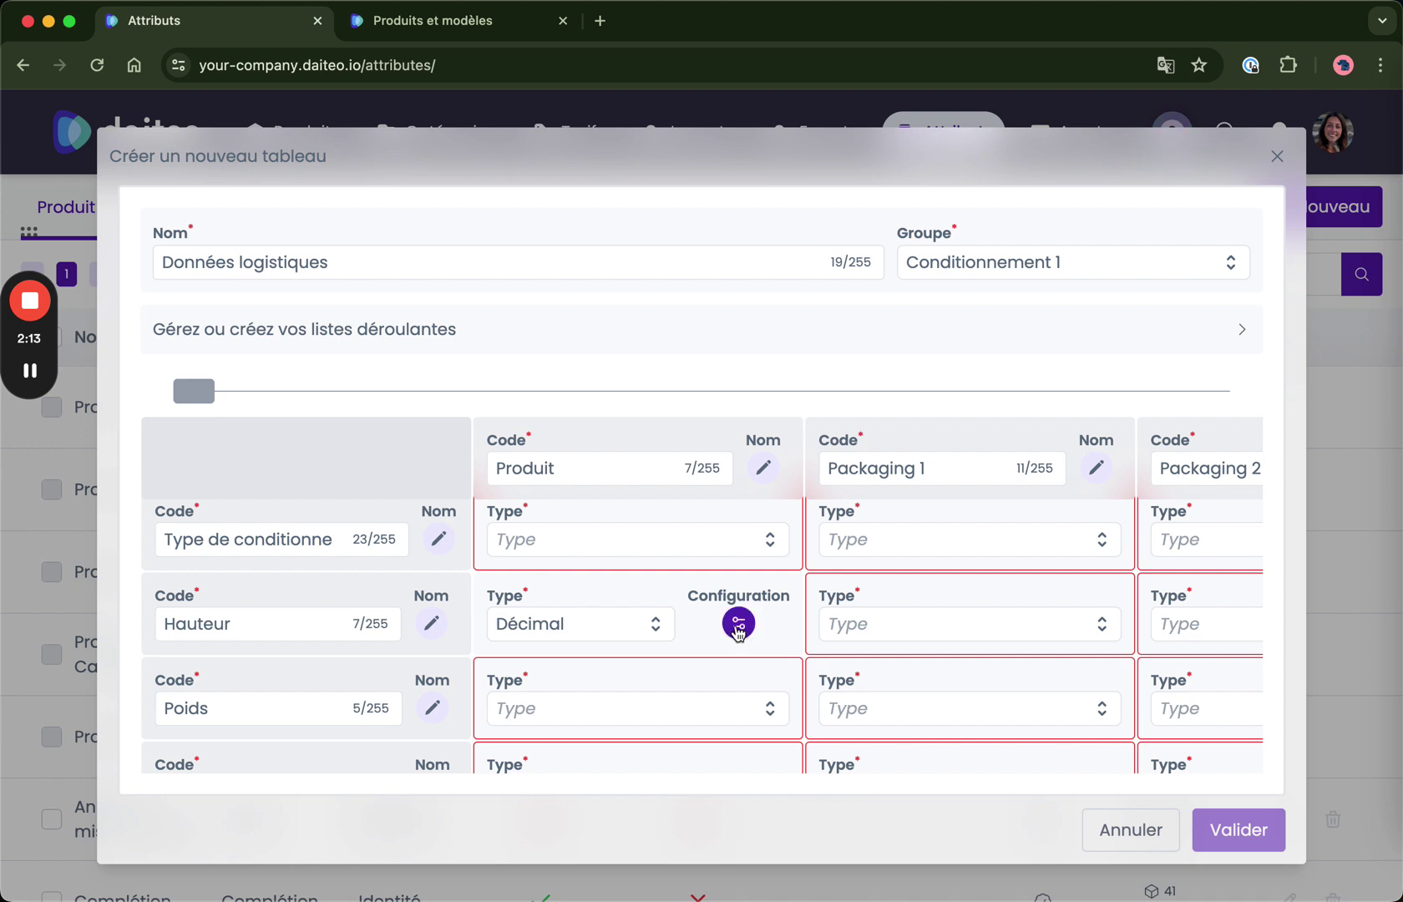
click(739, 628)
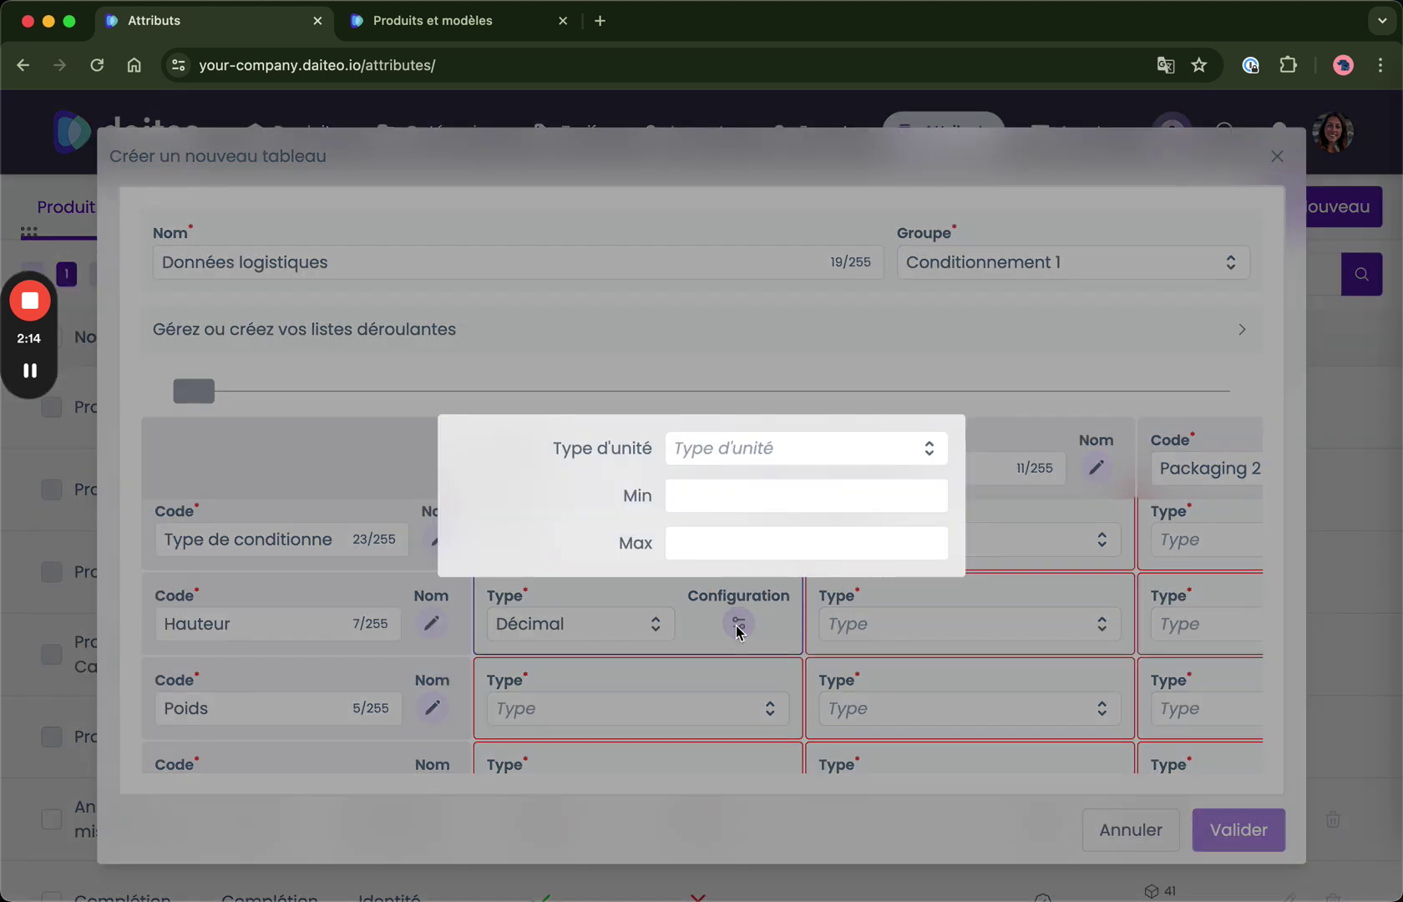
click(764, 458)
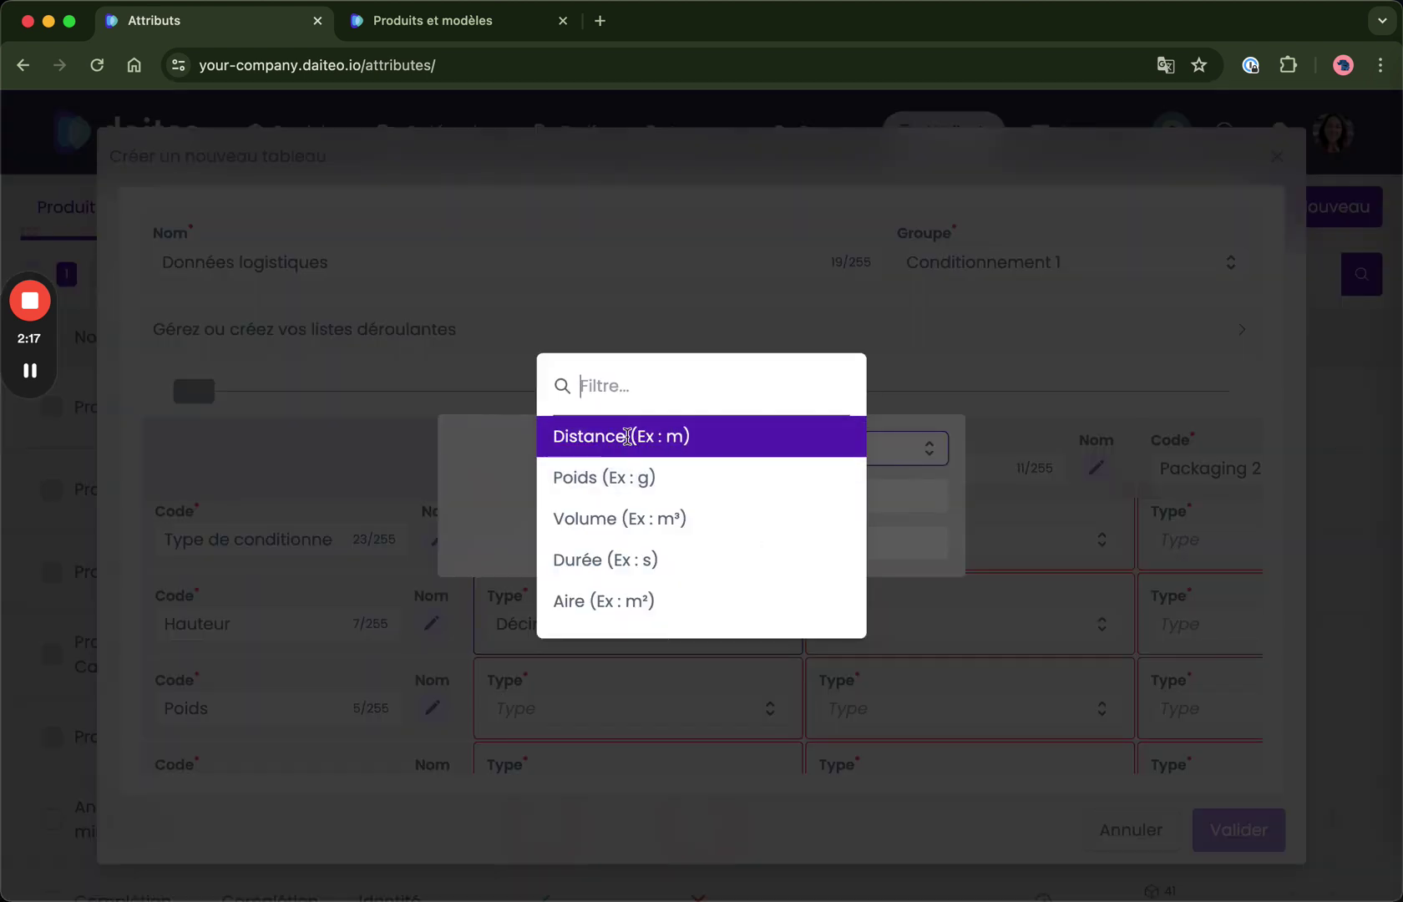
click(628, 435)
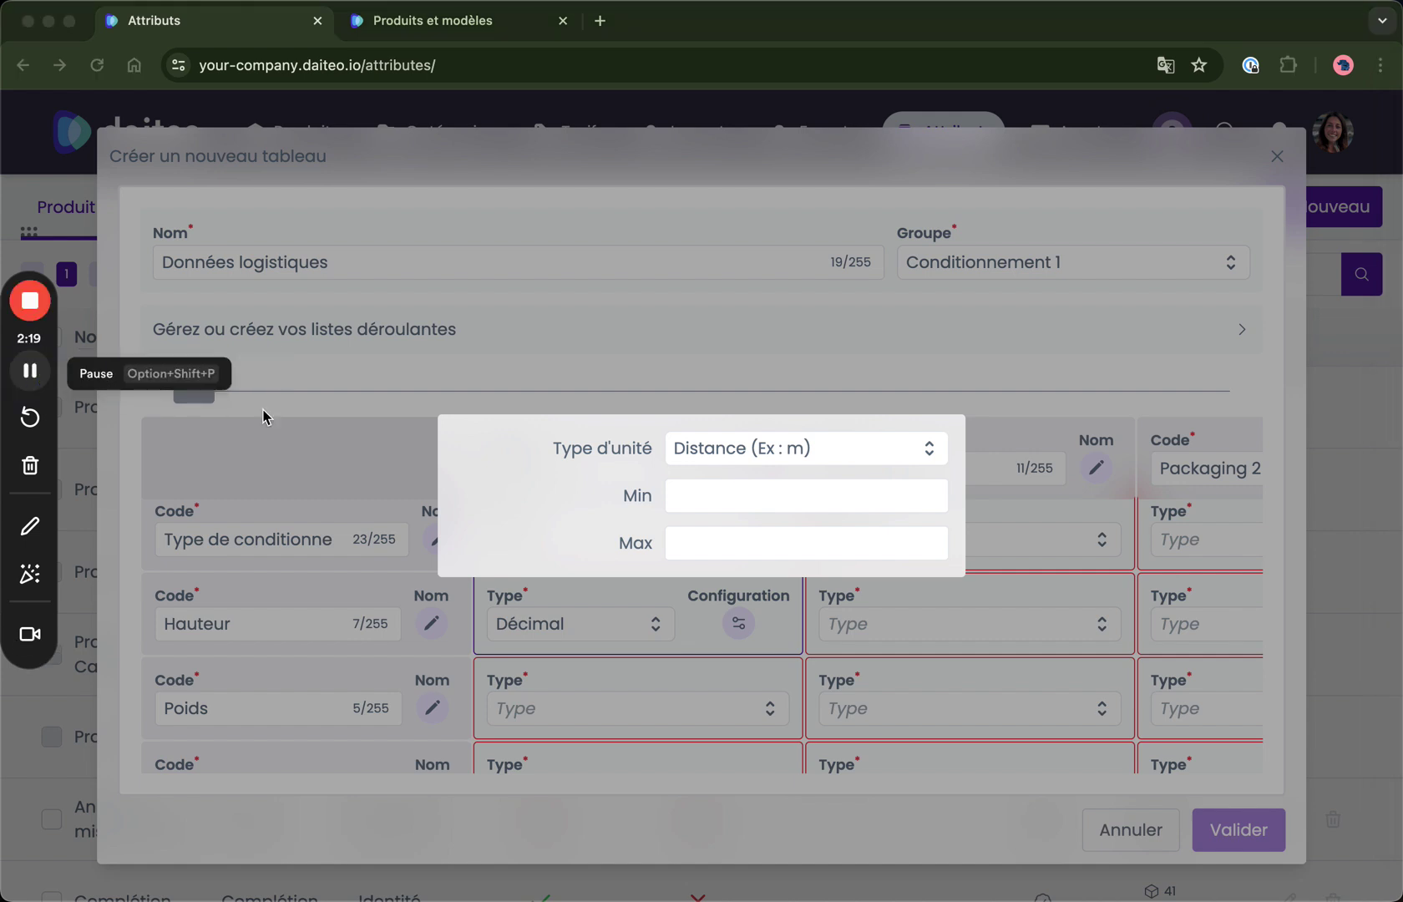
click(703, 627)
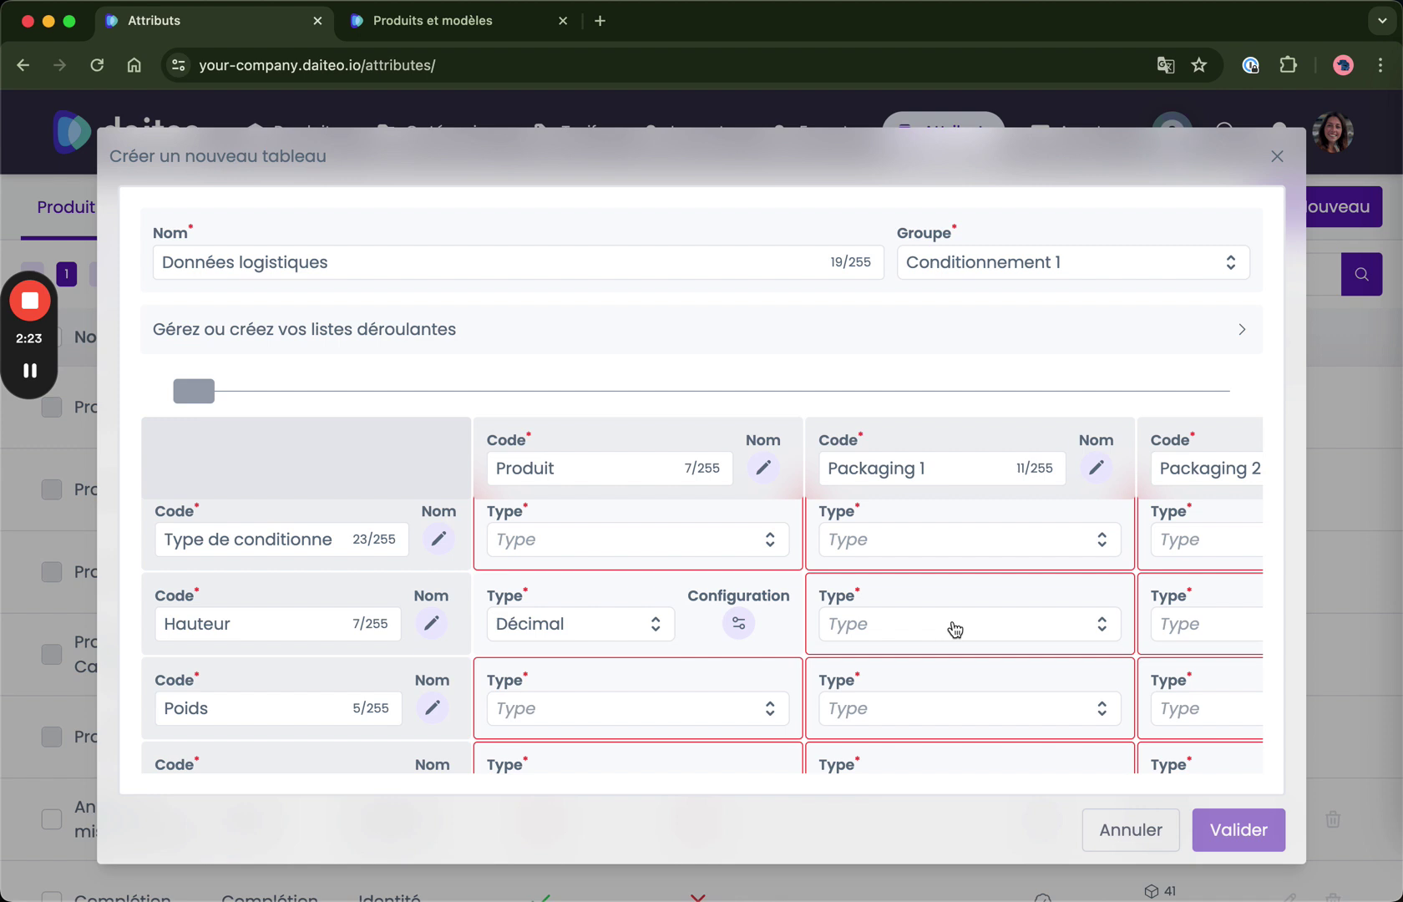
Set the type of the Poids cell in the Produit column to Décimal.
scroll(954, 629, down, 2)
mouse_move(266, 655)
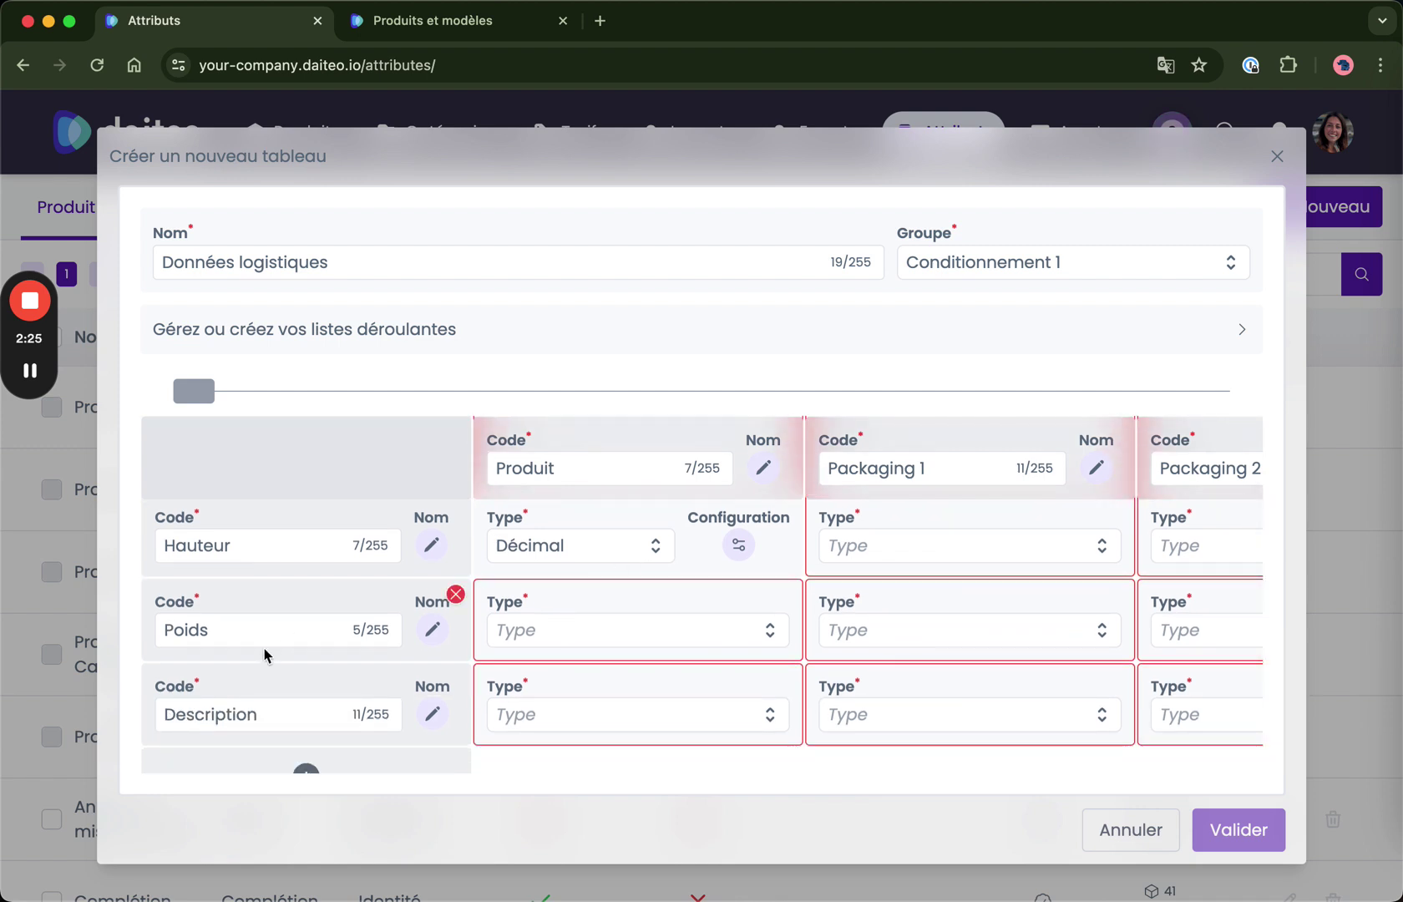
click(643, 633)
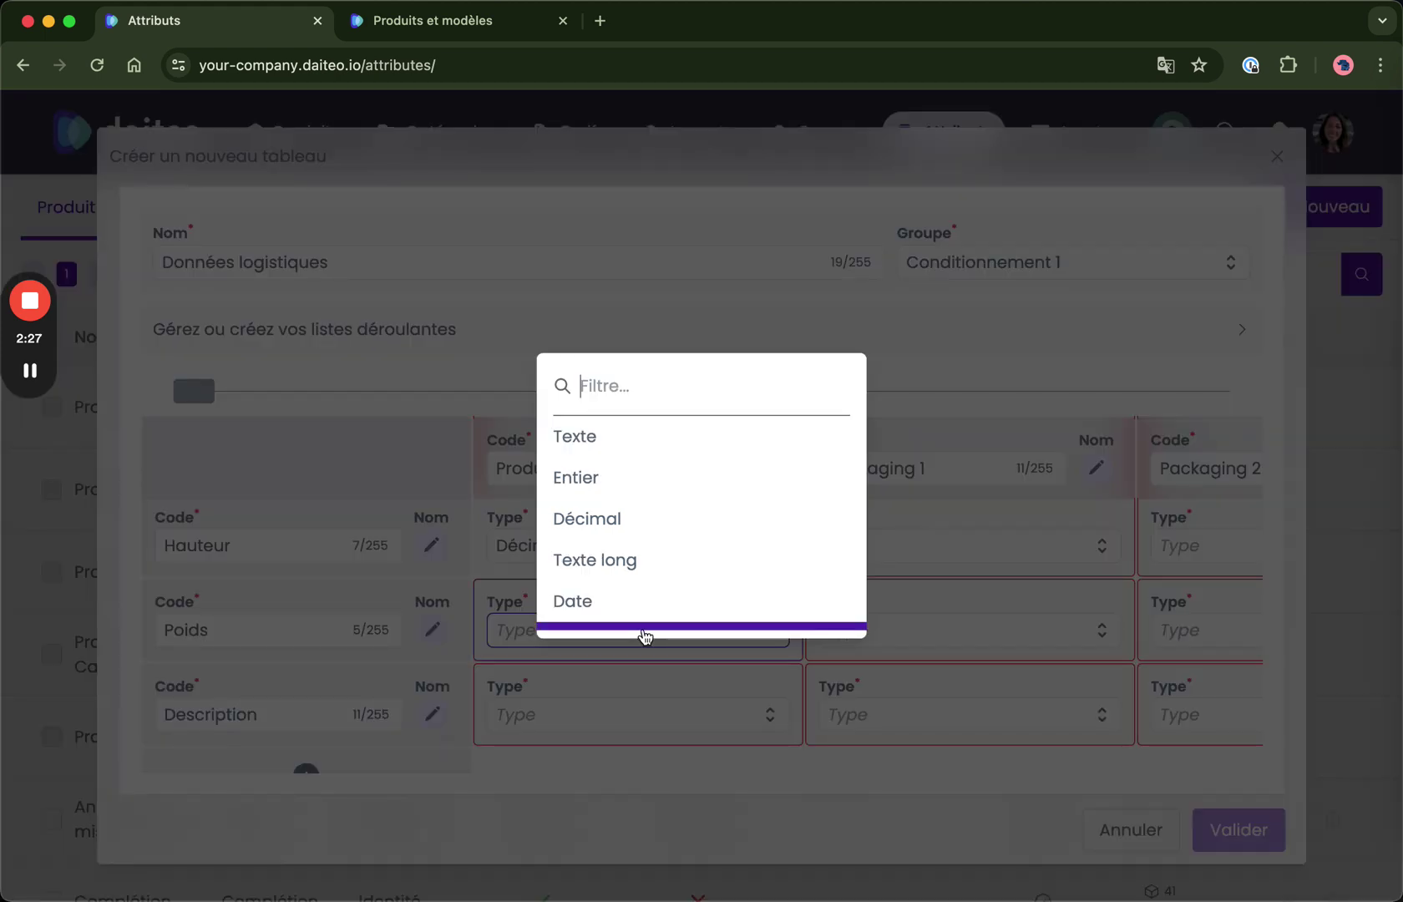
click(595, 520)
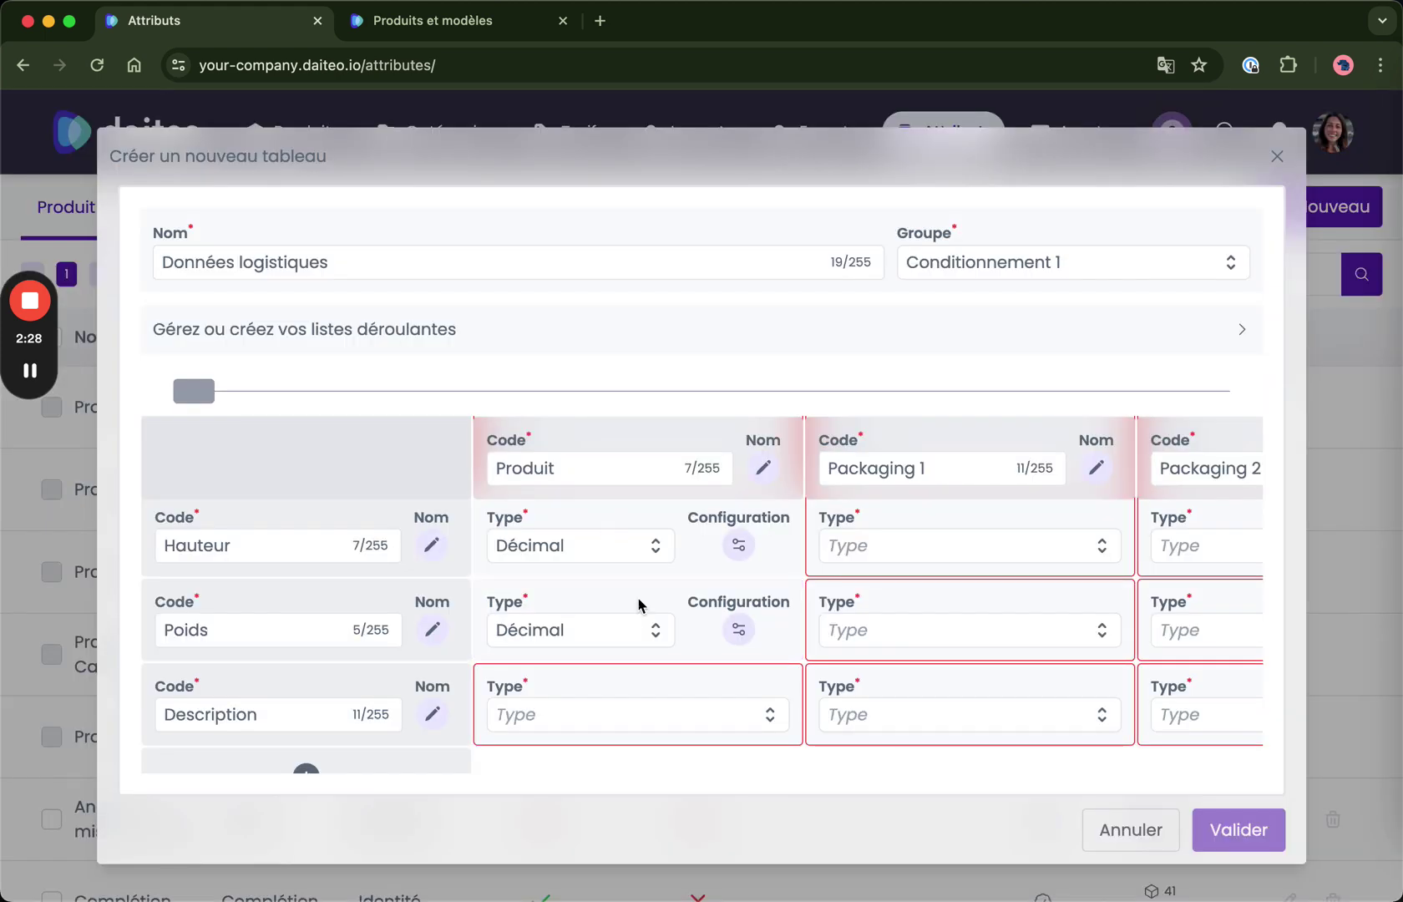
Set the unit type of the Poids cell in the Produit column to "Poids (Ex : g)".
click(739, 629)
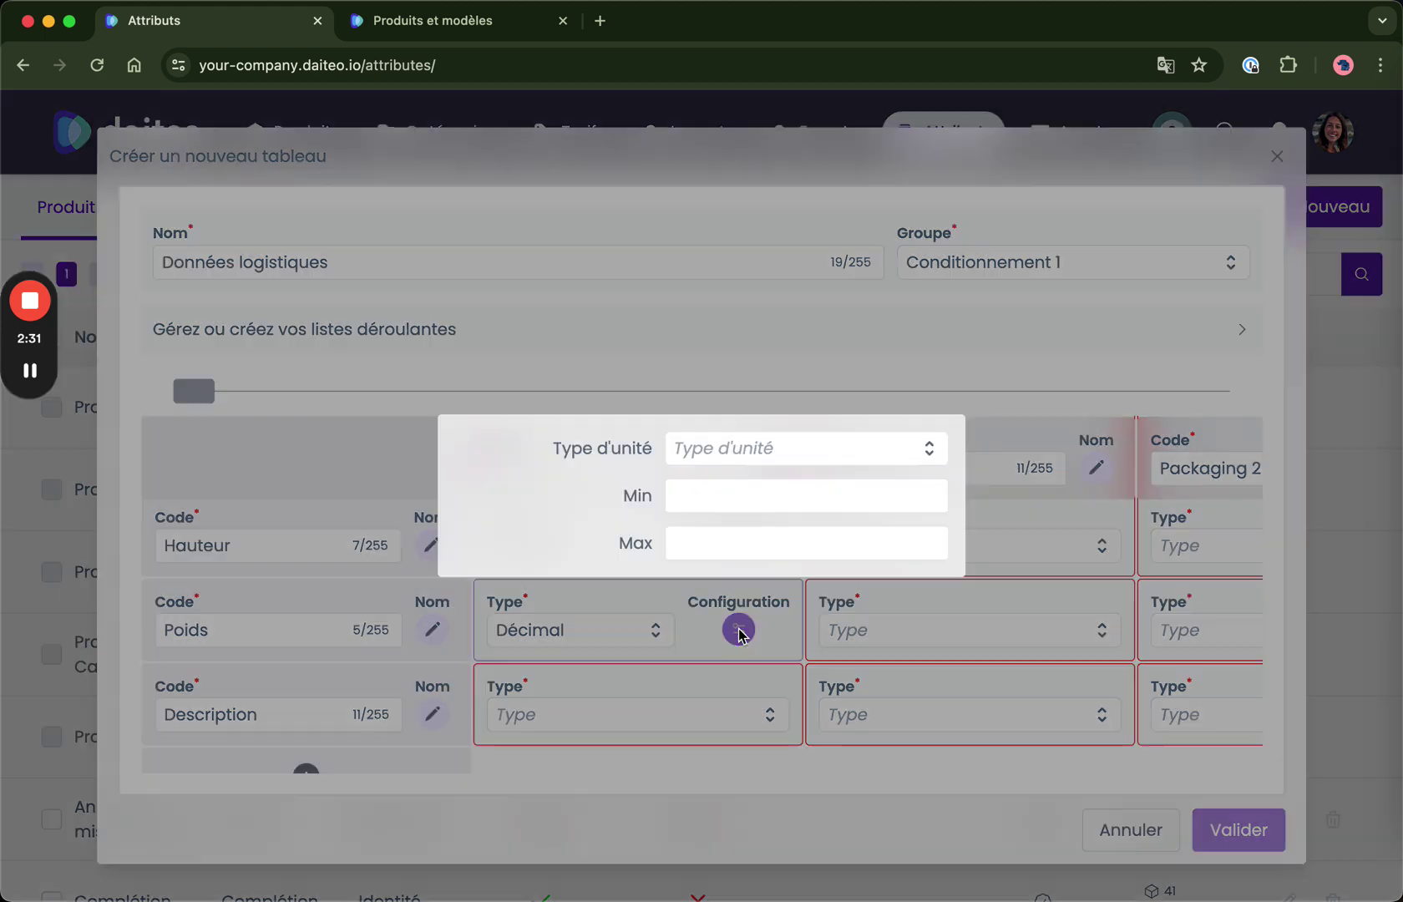
click(731, 450)
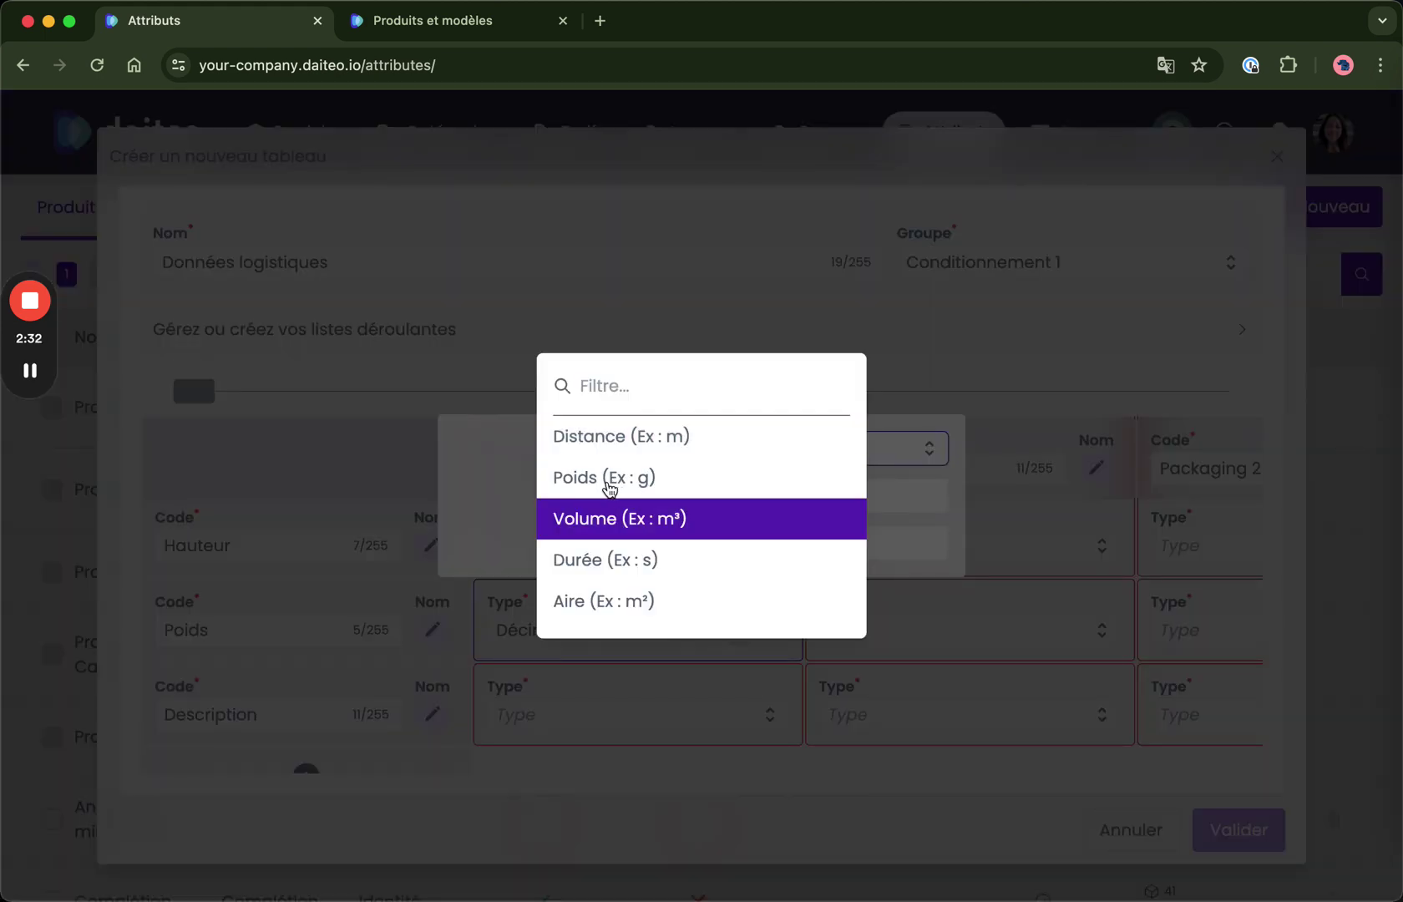
click(598, 477)
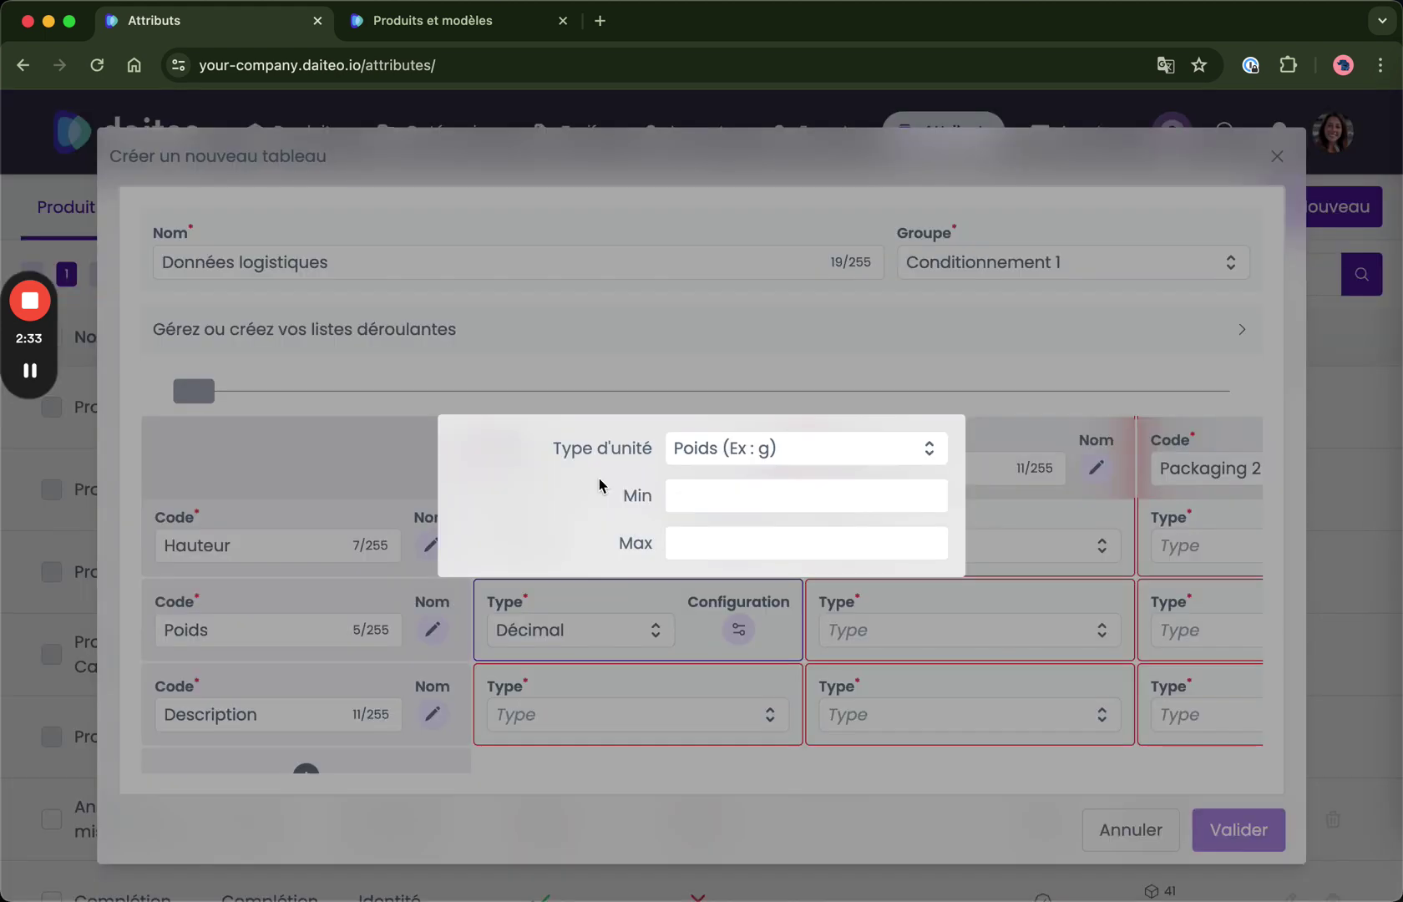
click(792, 643)
Set the Hauteur and Poids cells in the packaging columns to type Décimal.
click(918, 545)
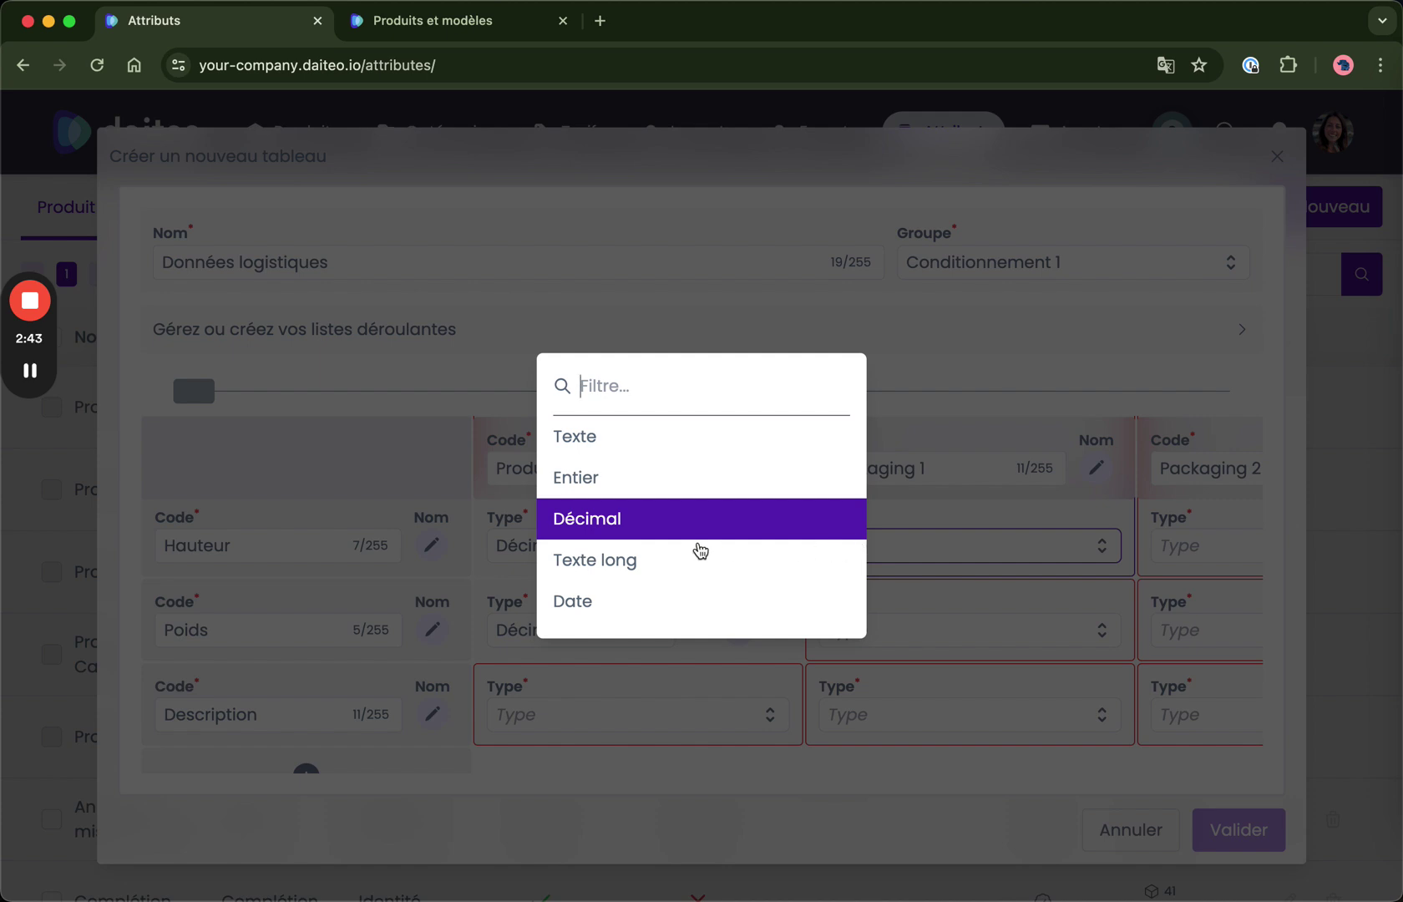
click(32, 374)
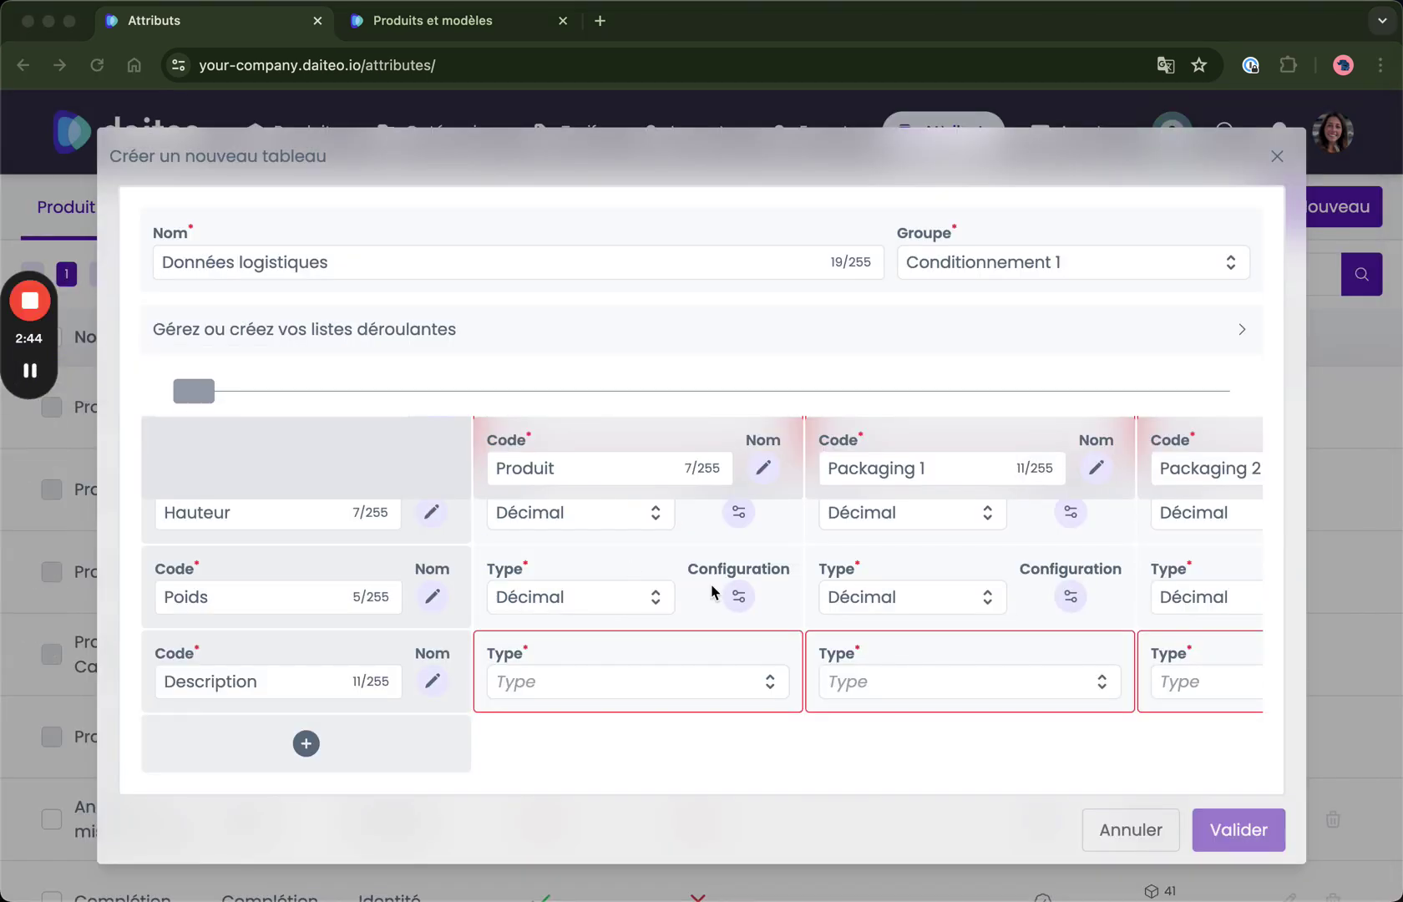
scroll(810, 609, right, 5)
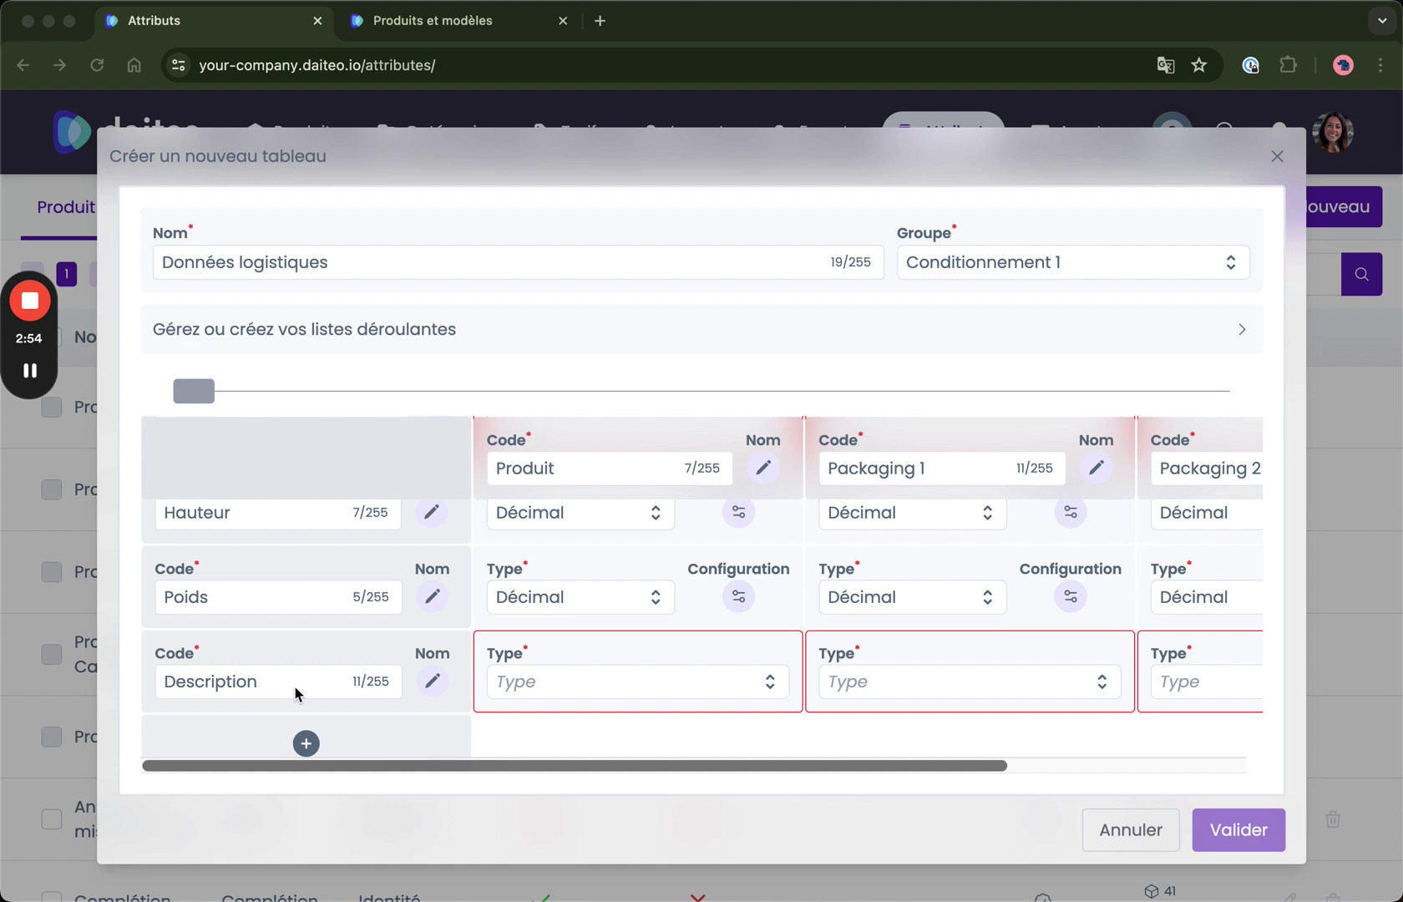
Set the Description cells in the Produit, Packaging 1 and Packaging 2 columns to type Texte.
scroll(532, 602, up, 3)
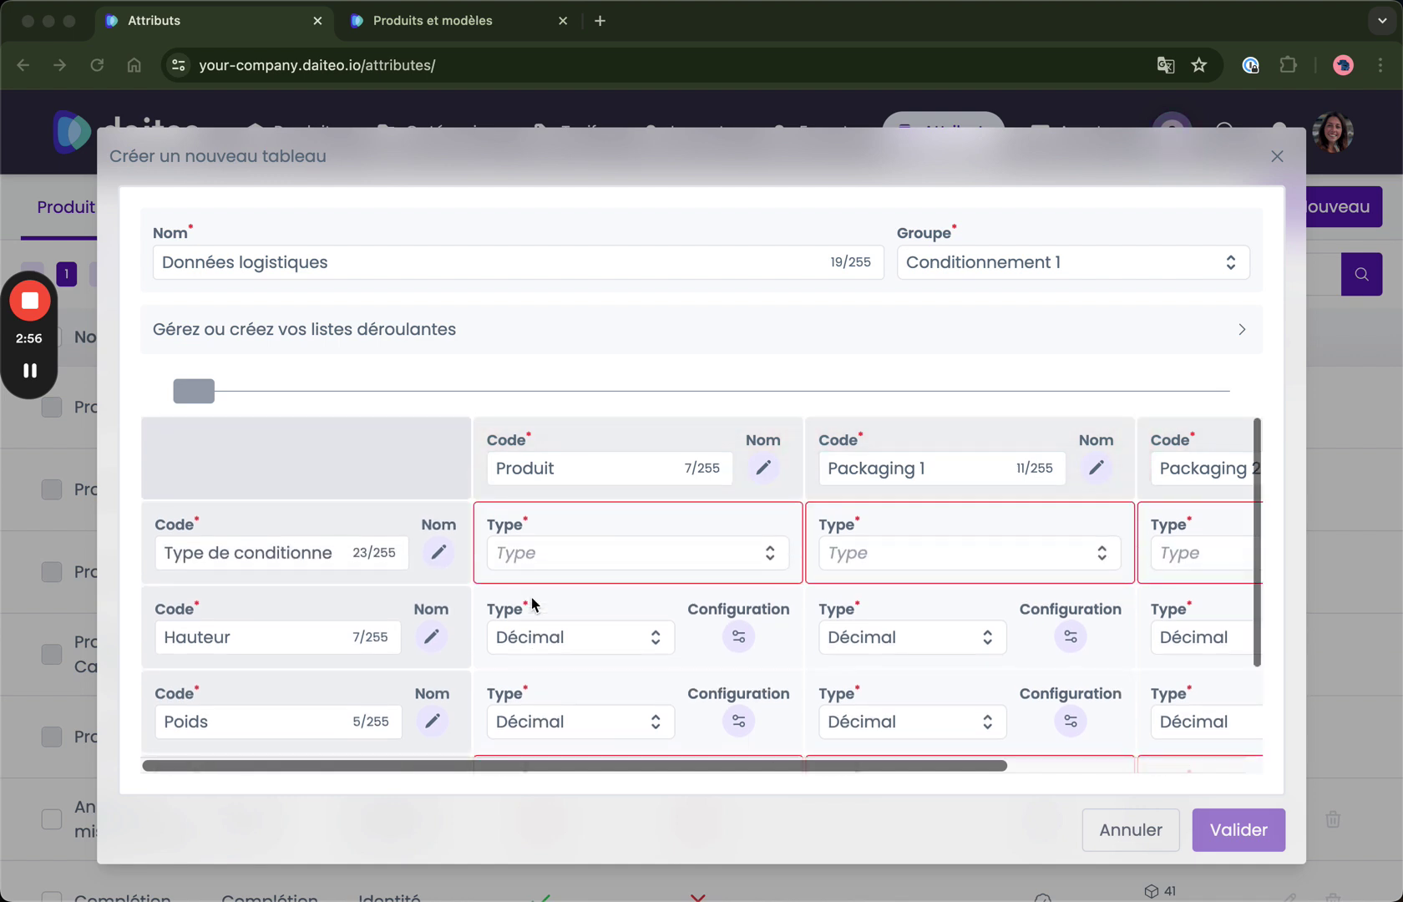
scroll(532, 606, down, 3)
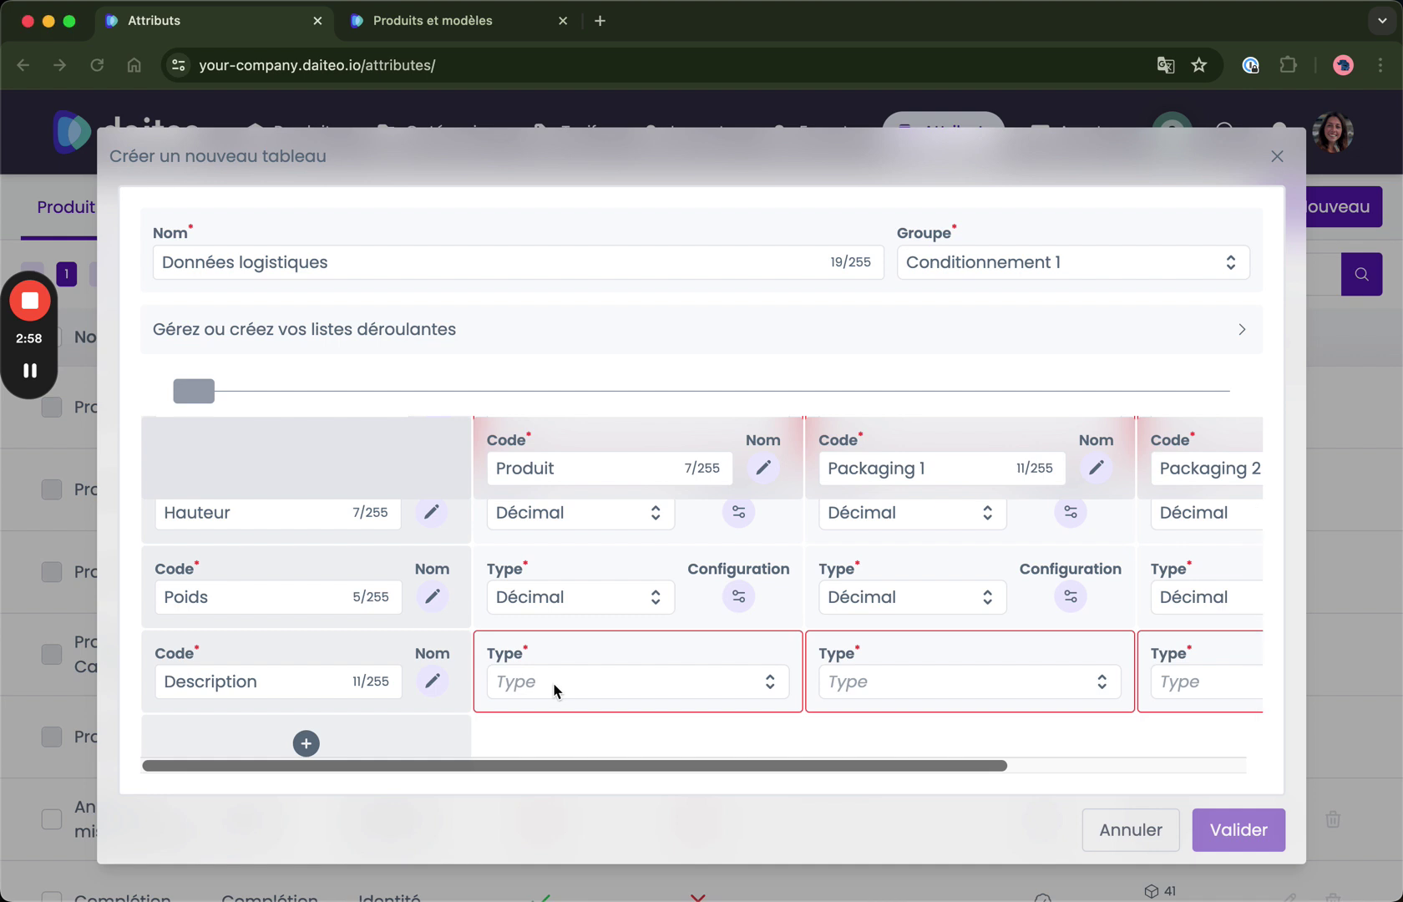
click(641, 683)
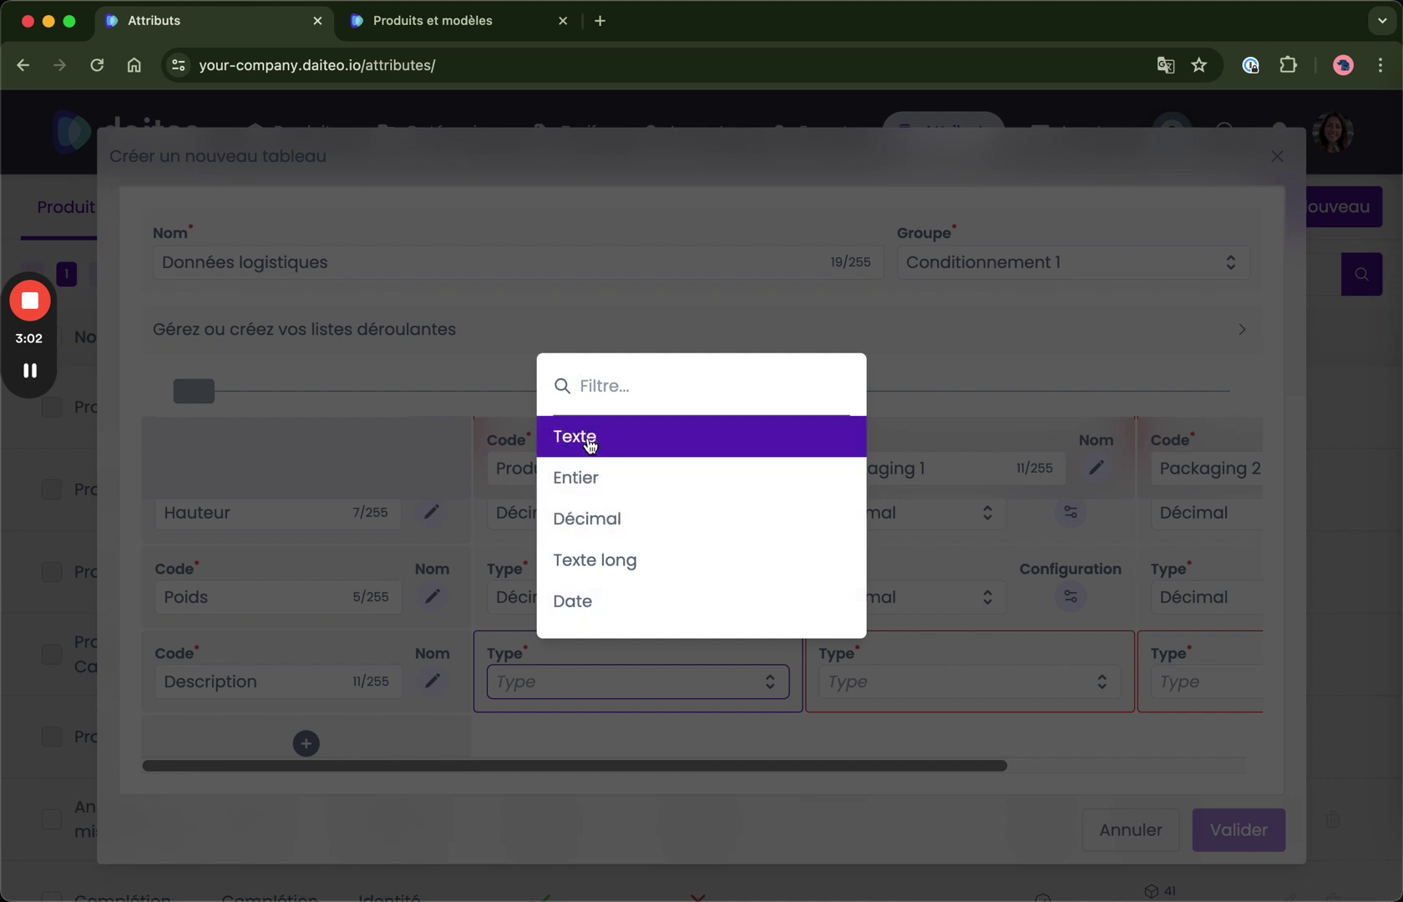
click(589, 443)
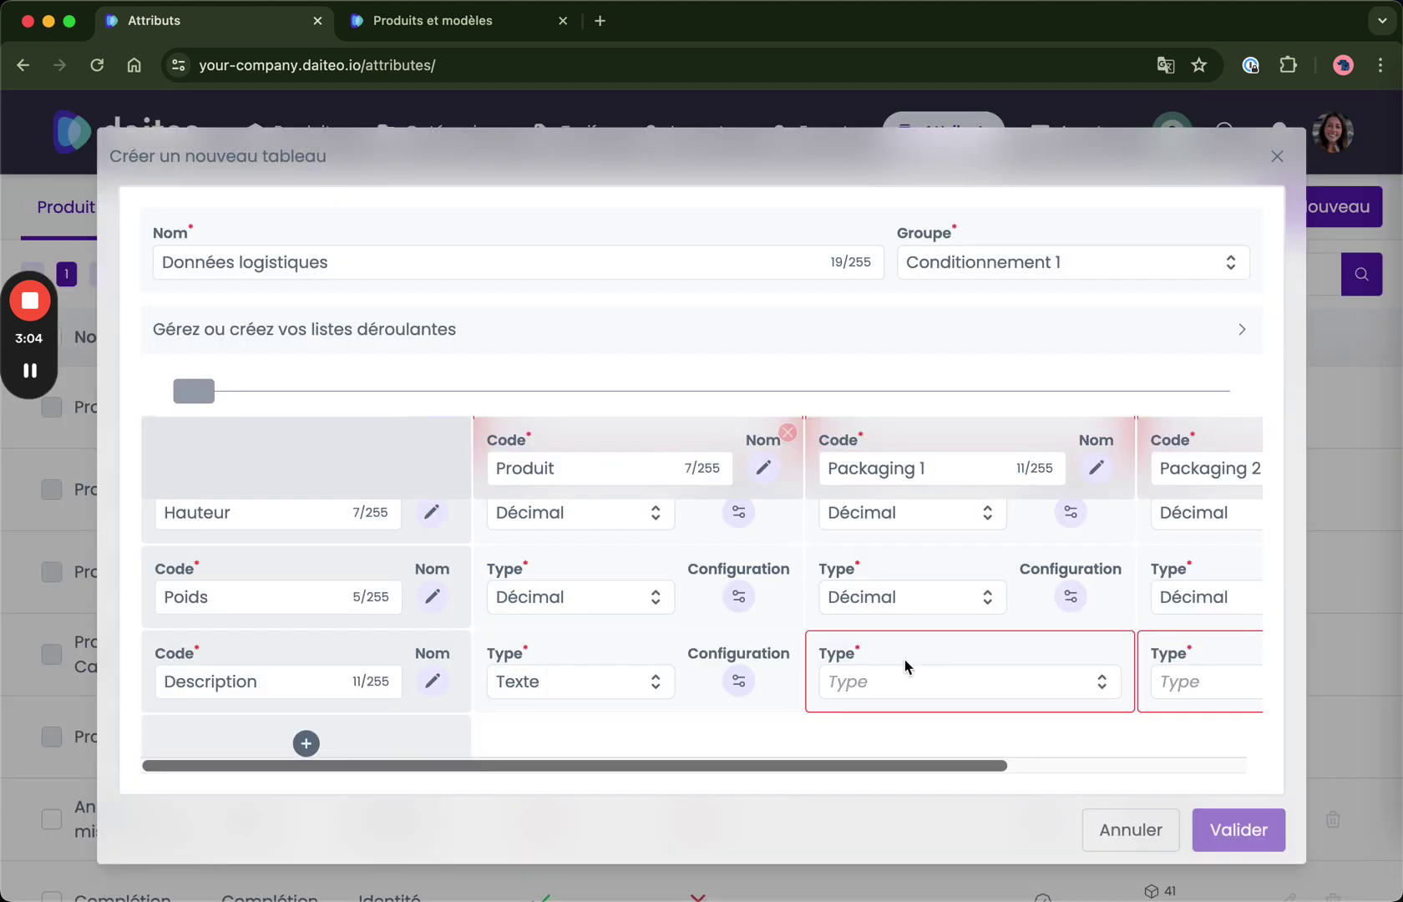
click(952, 681)
click(690, 439)
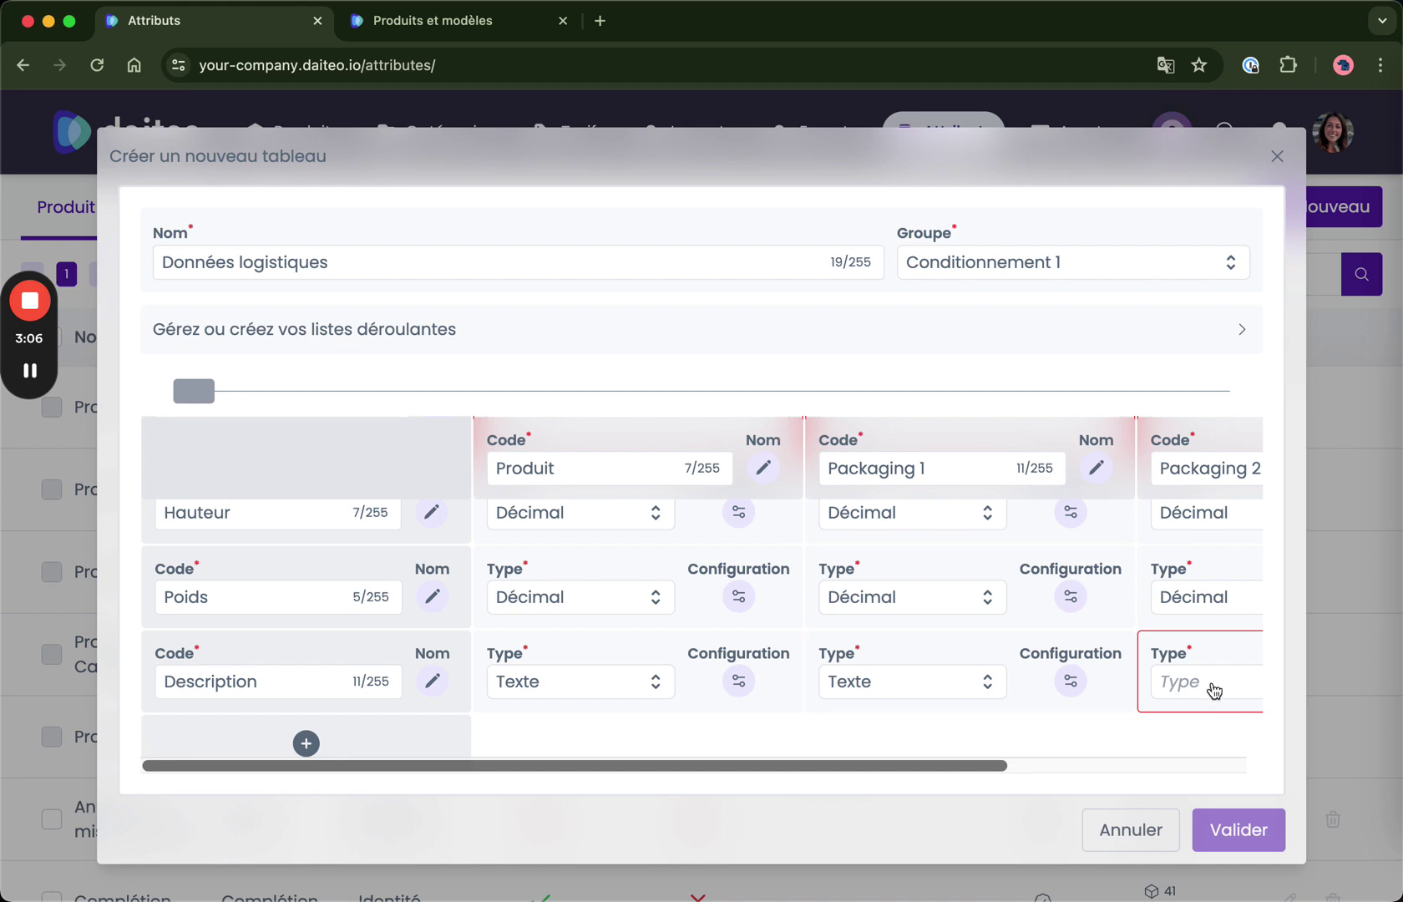
click(1211, 685)
click(681, 448)
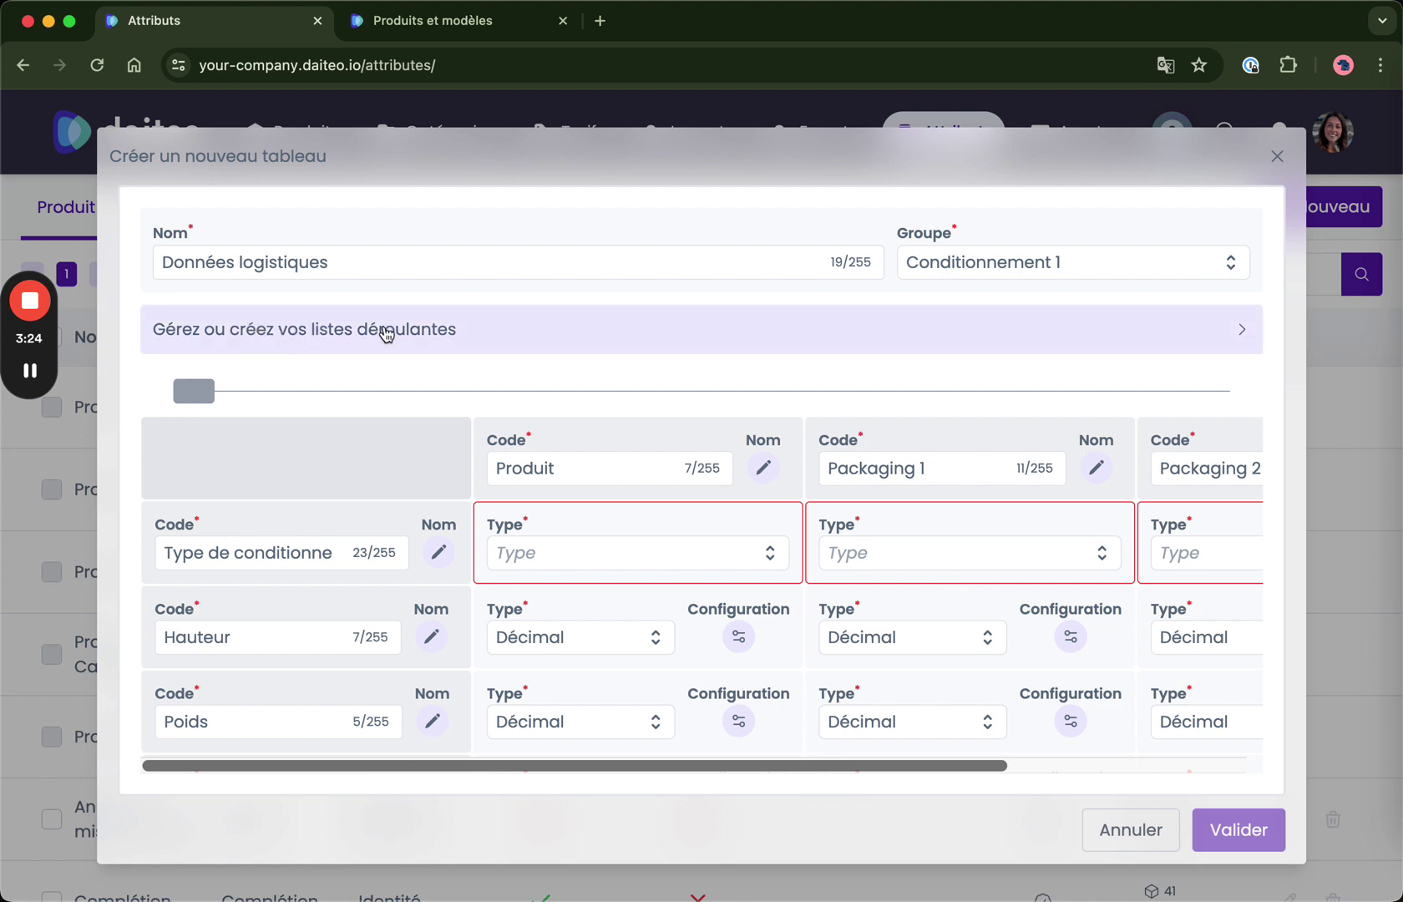
Expand the dropdown list management section and try to delete the "Type de conditionnement" list.
click(441, 328)
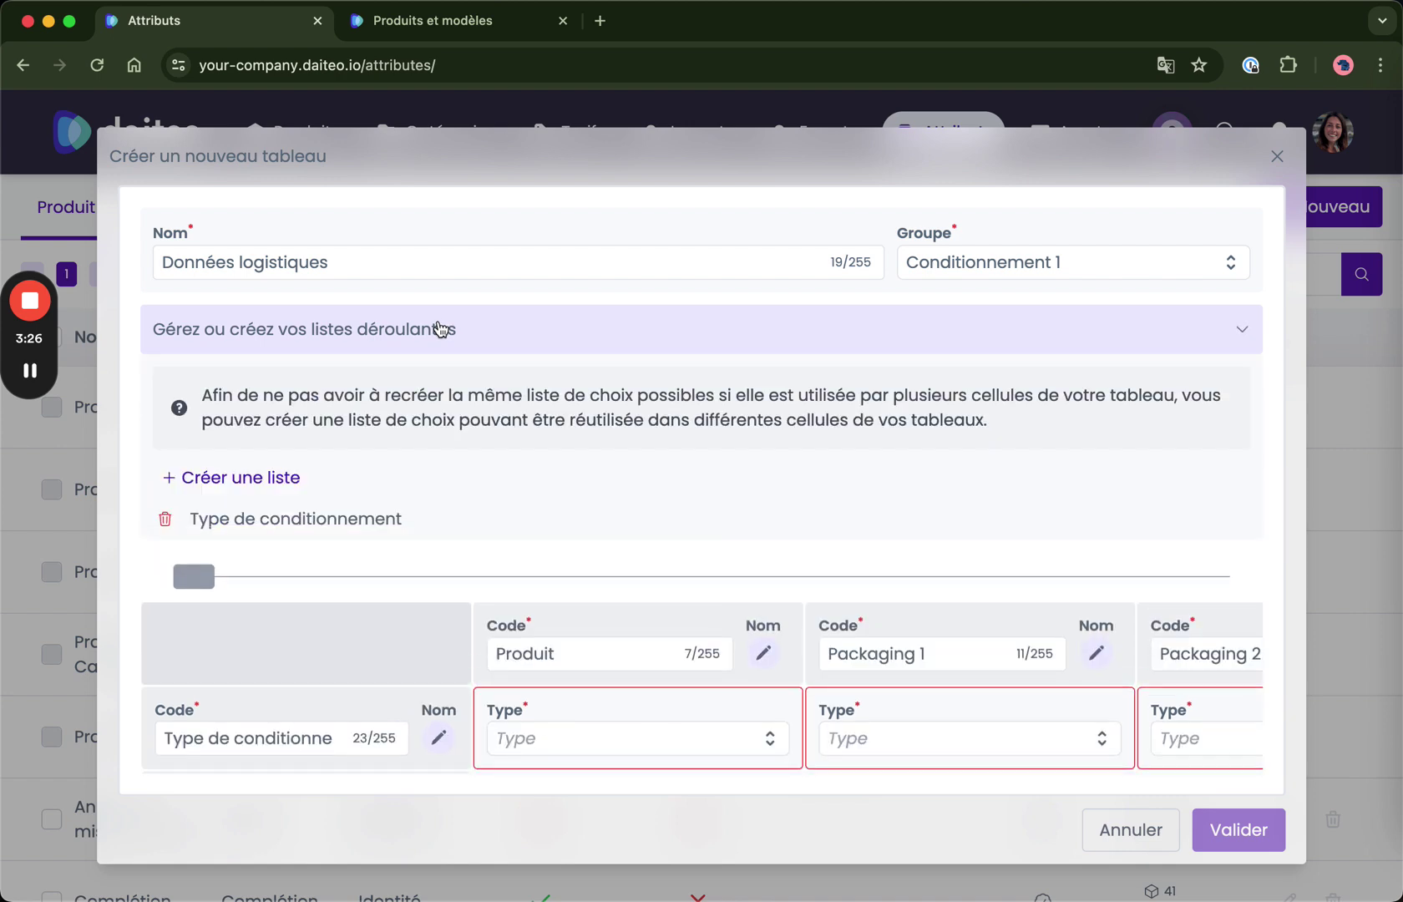
click(165, 521)
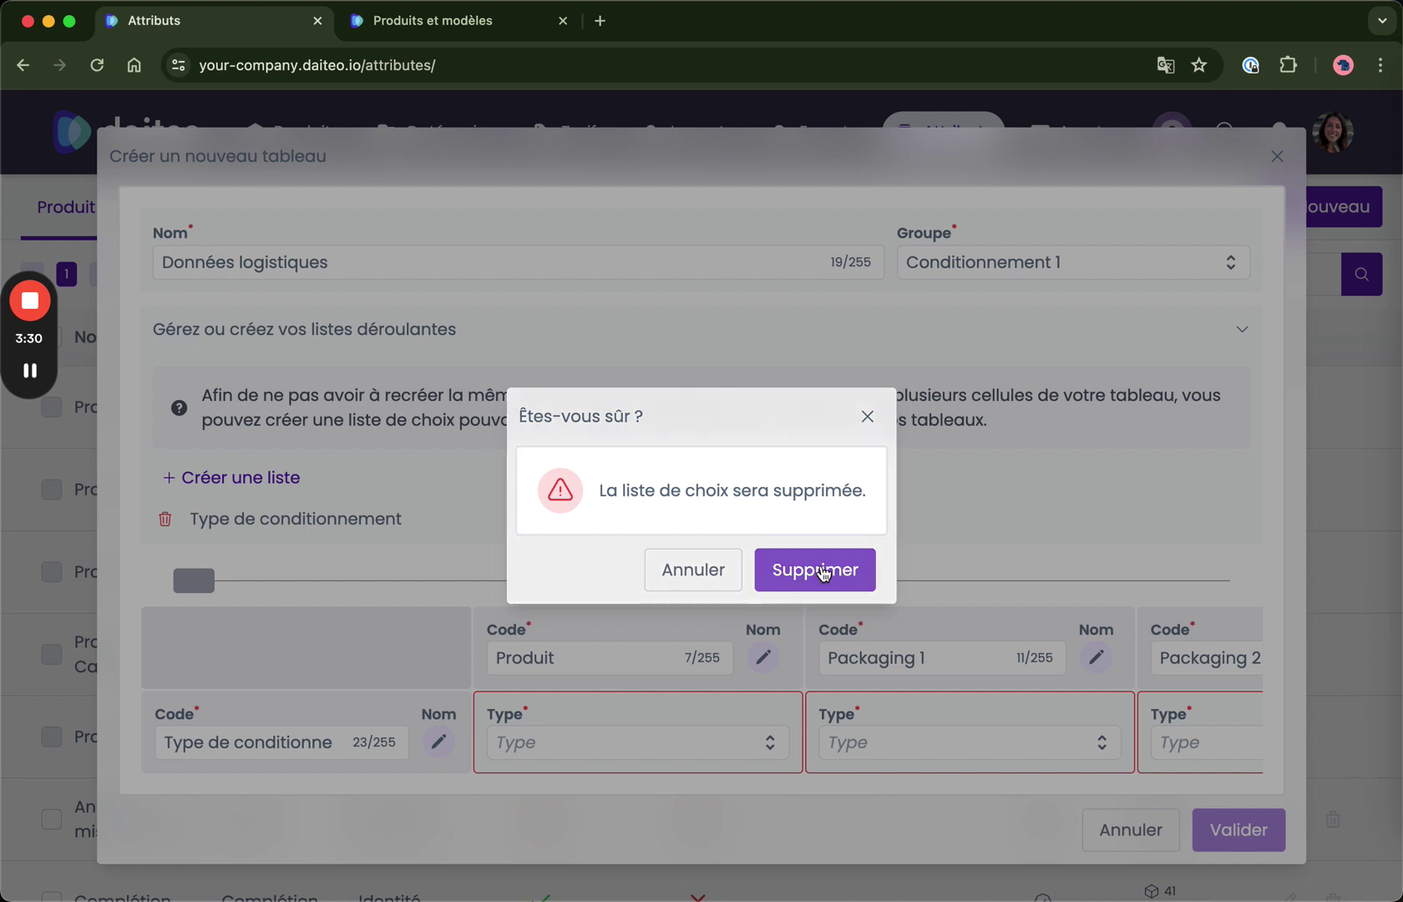
click(777, 568)
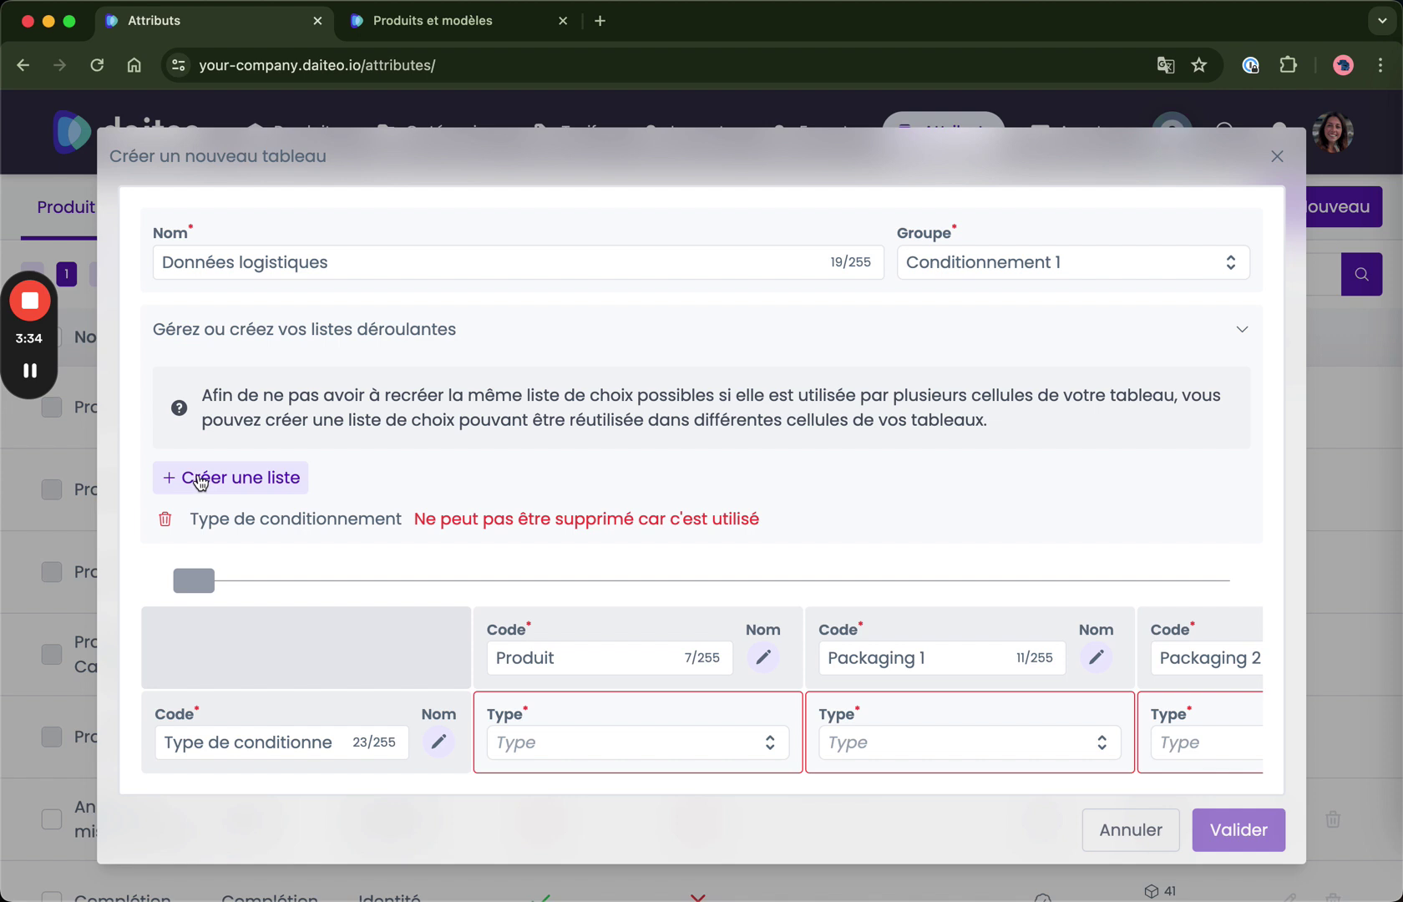
Start a new reusable dropdown list and name it "Type de packaging".
click(201, 480)
click(317, 575)
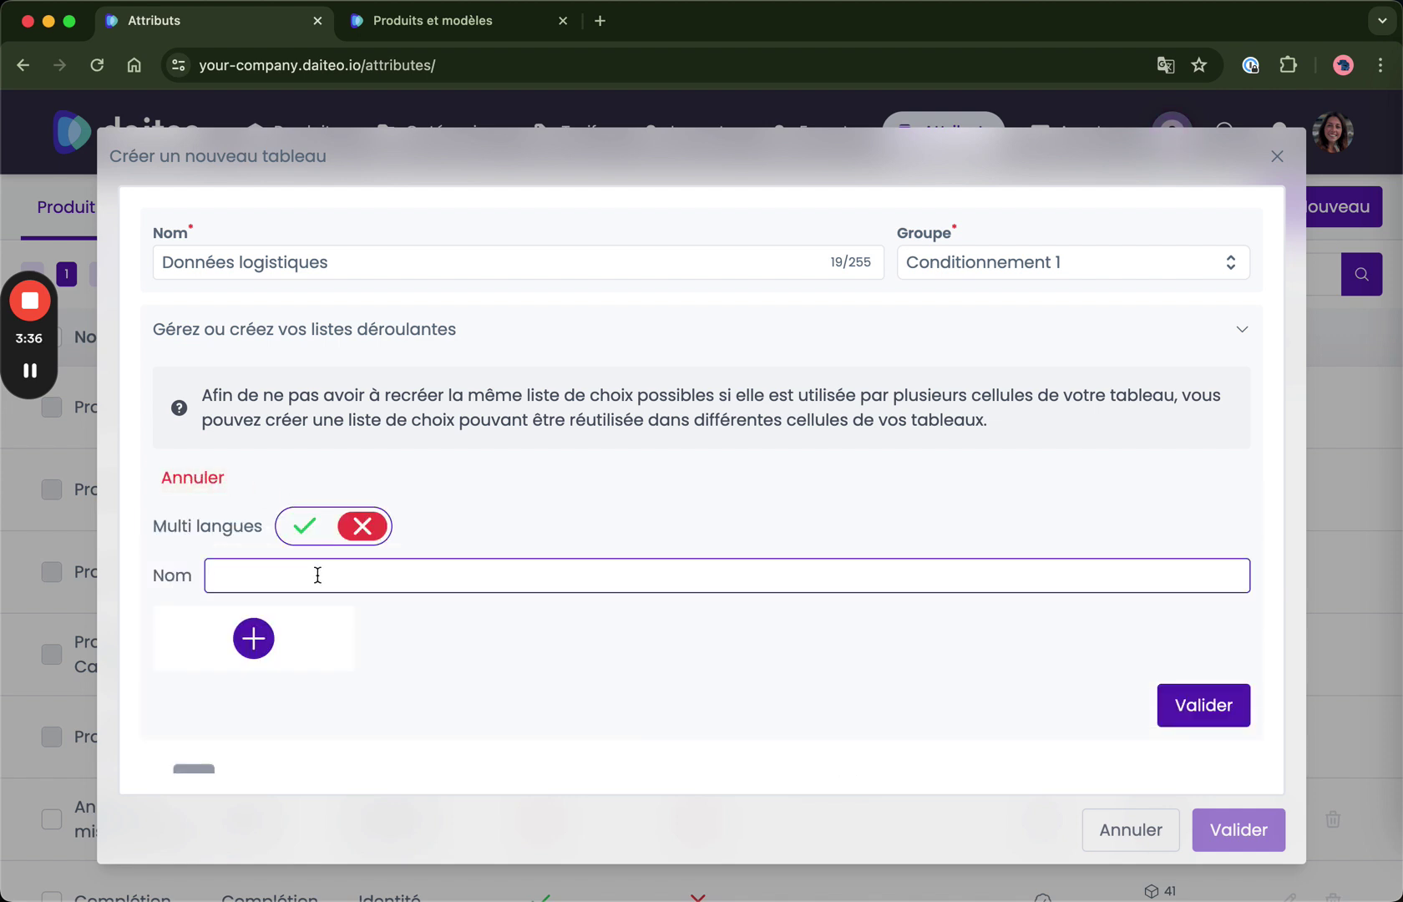
scroll(422, 579, down, 2)
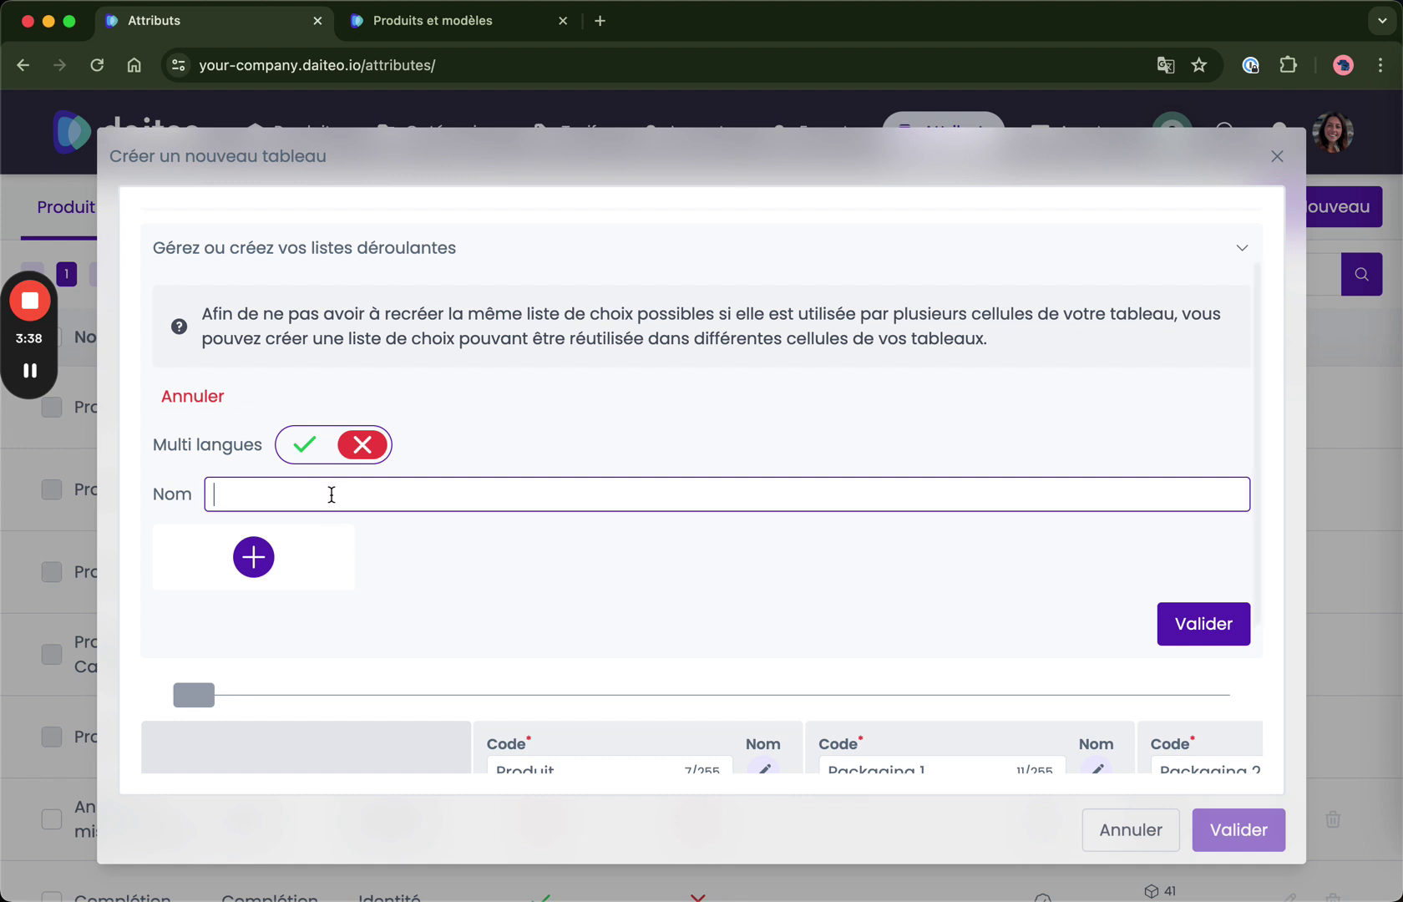
text(Type de)
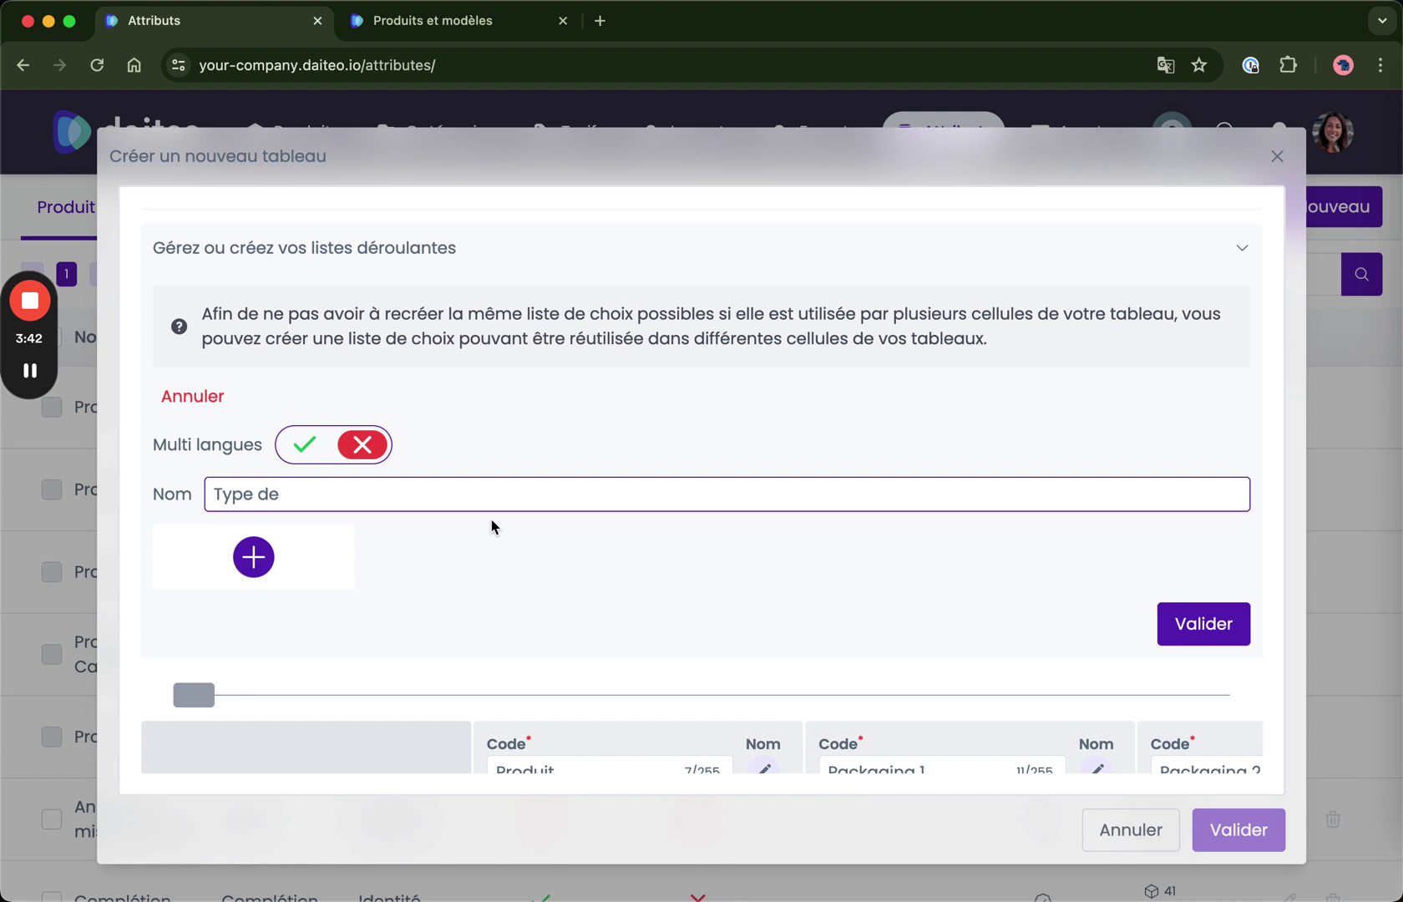
scroll(490, 526, down, 3)
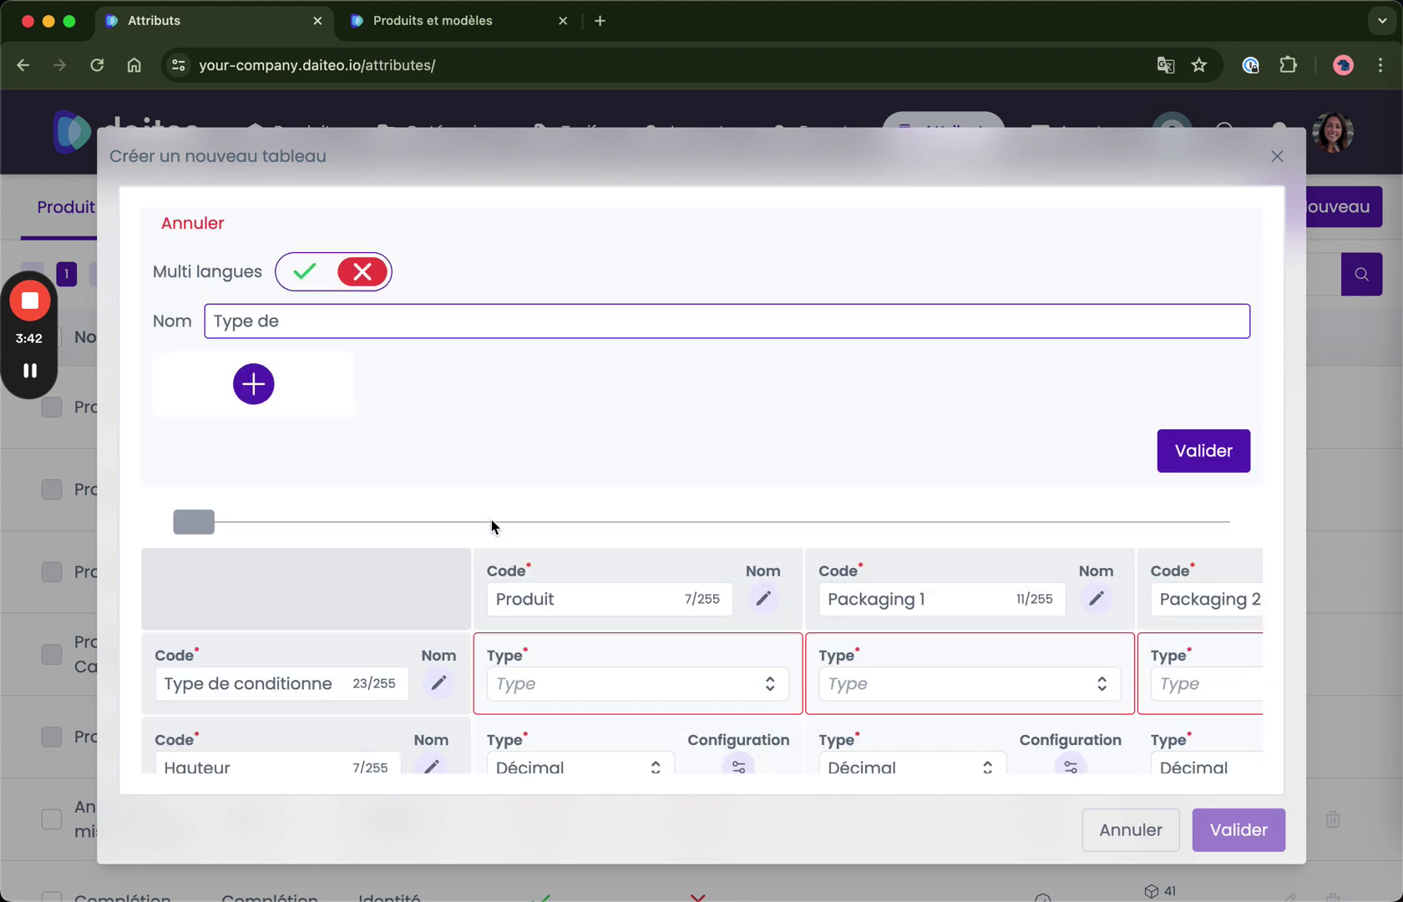
scroll(490, 526, up, 1)
text(pe de packaging)
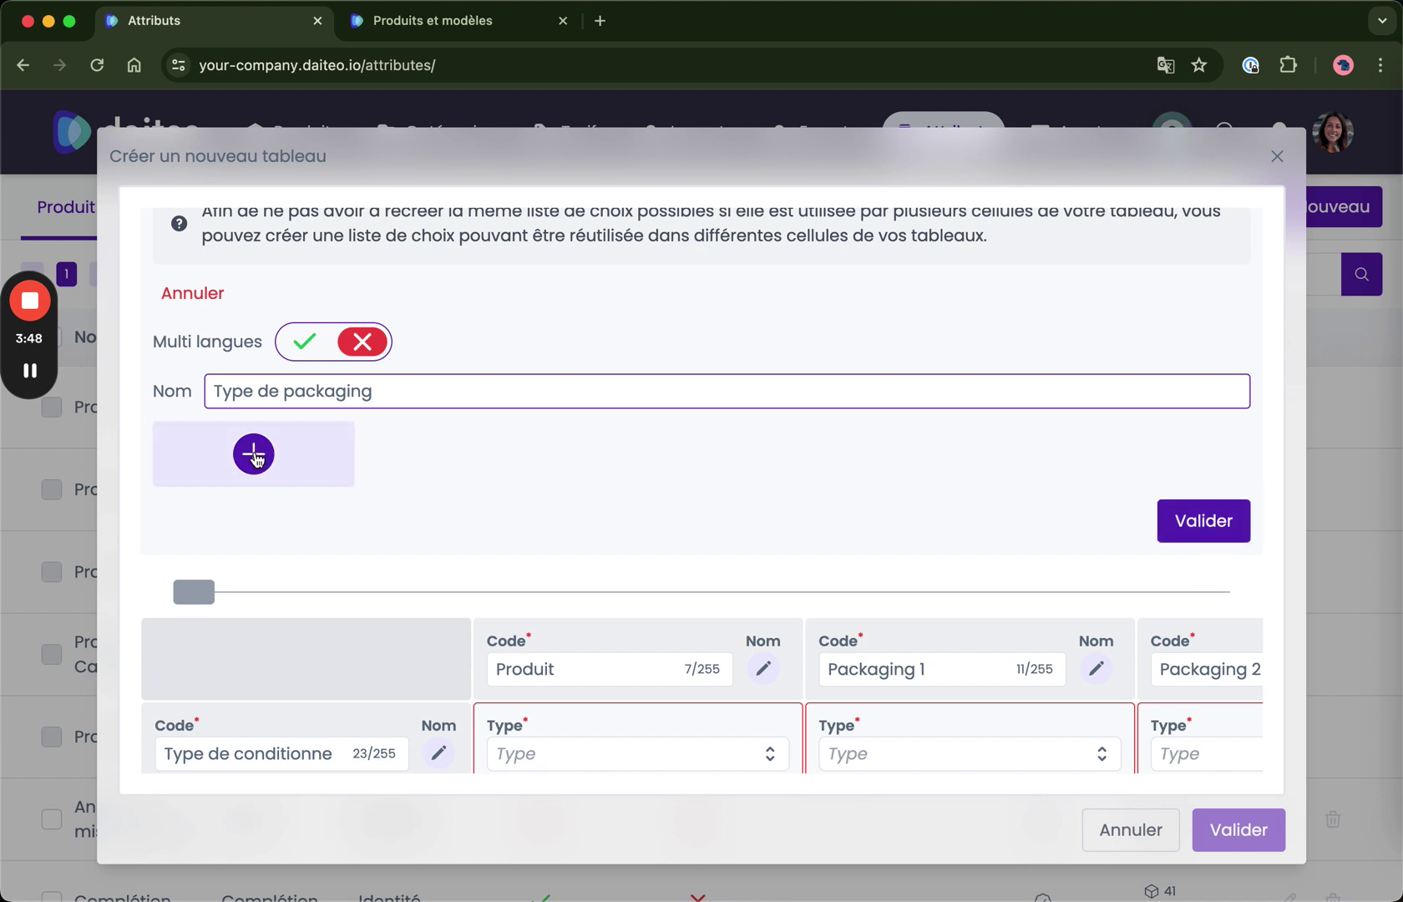
Add two choices named "Carton" and "Palette" to the "Type de packaging" list.
click(254, 455)
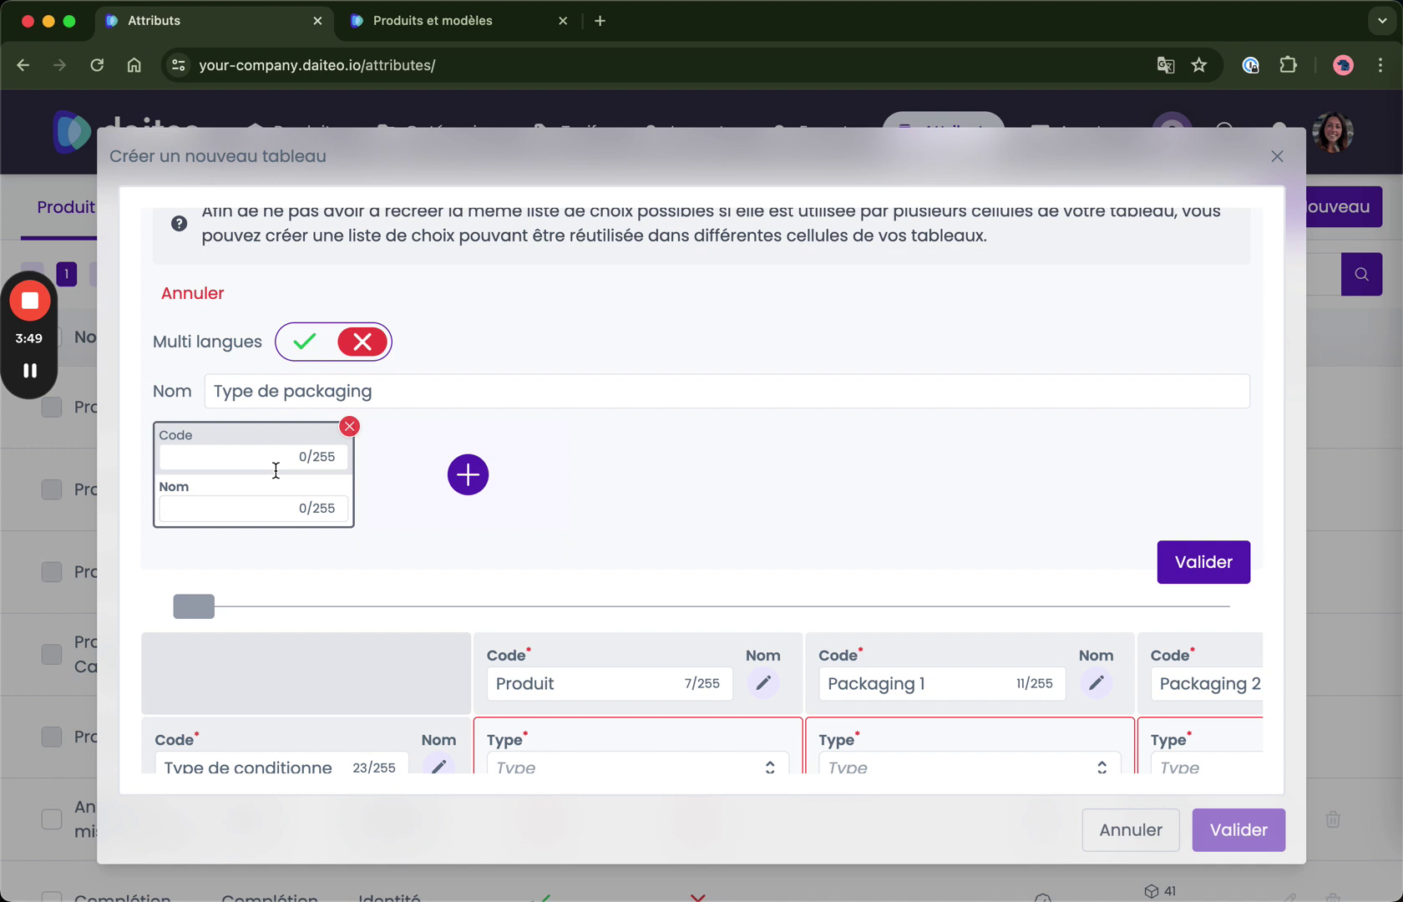
click(248, 504)
text(Ca)
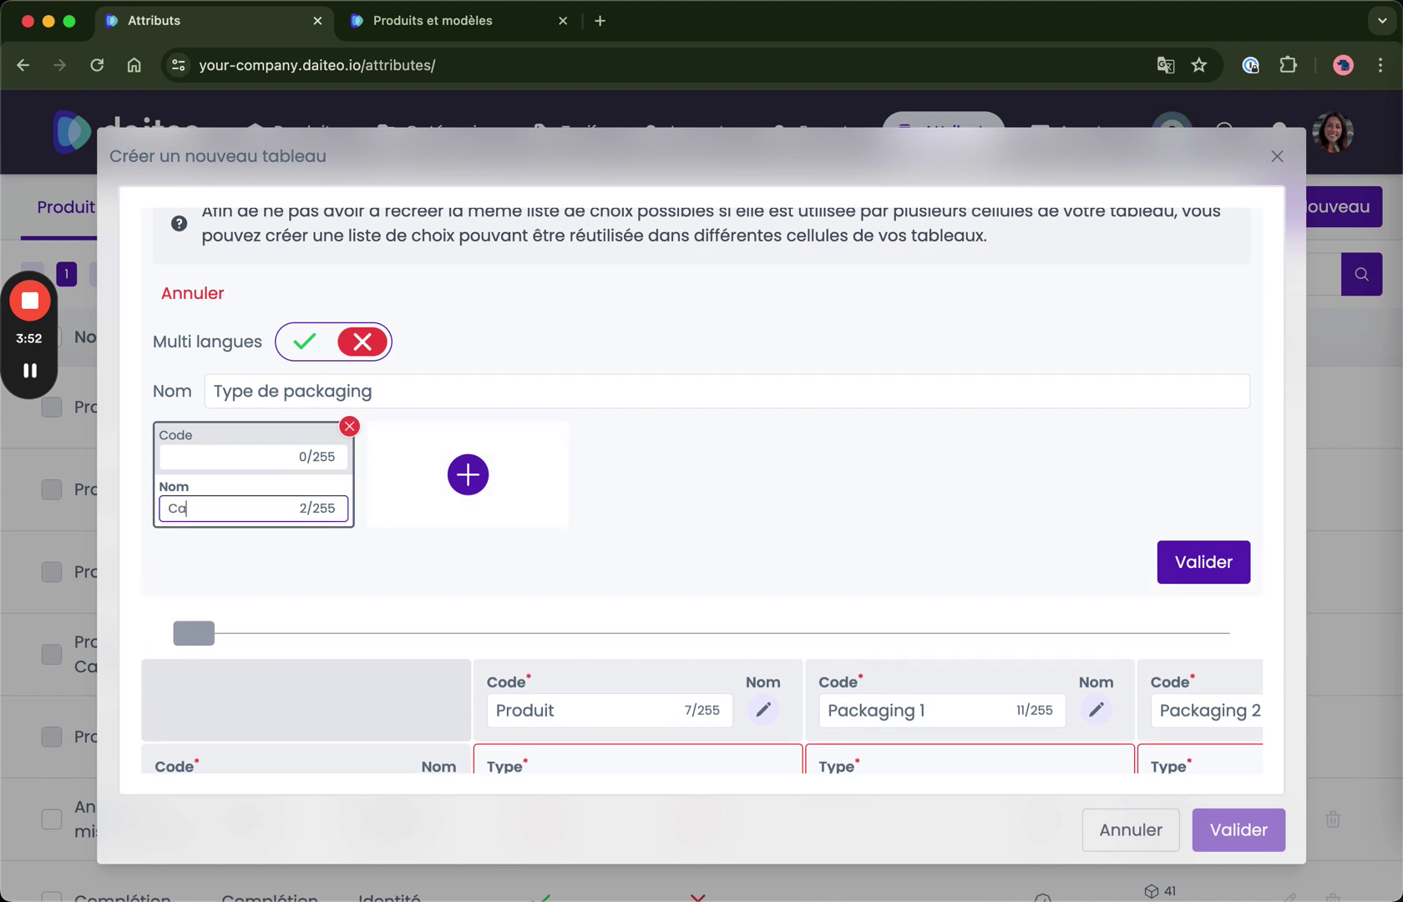
text(rton)
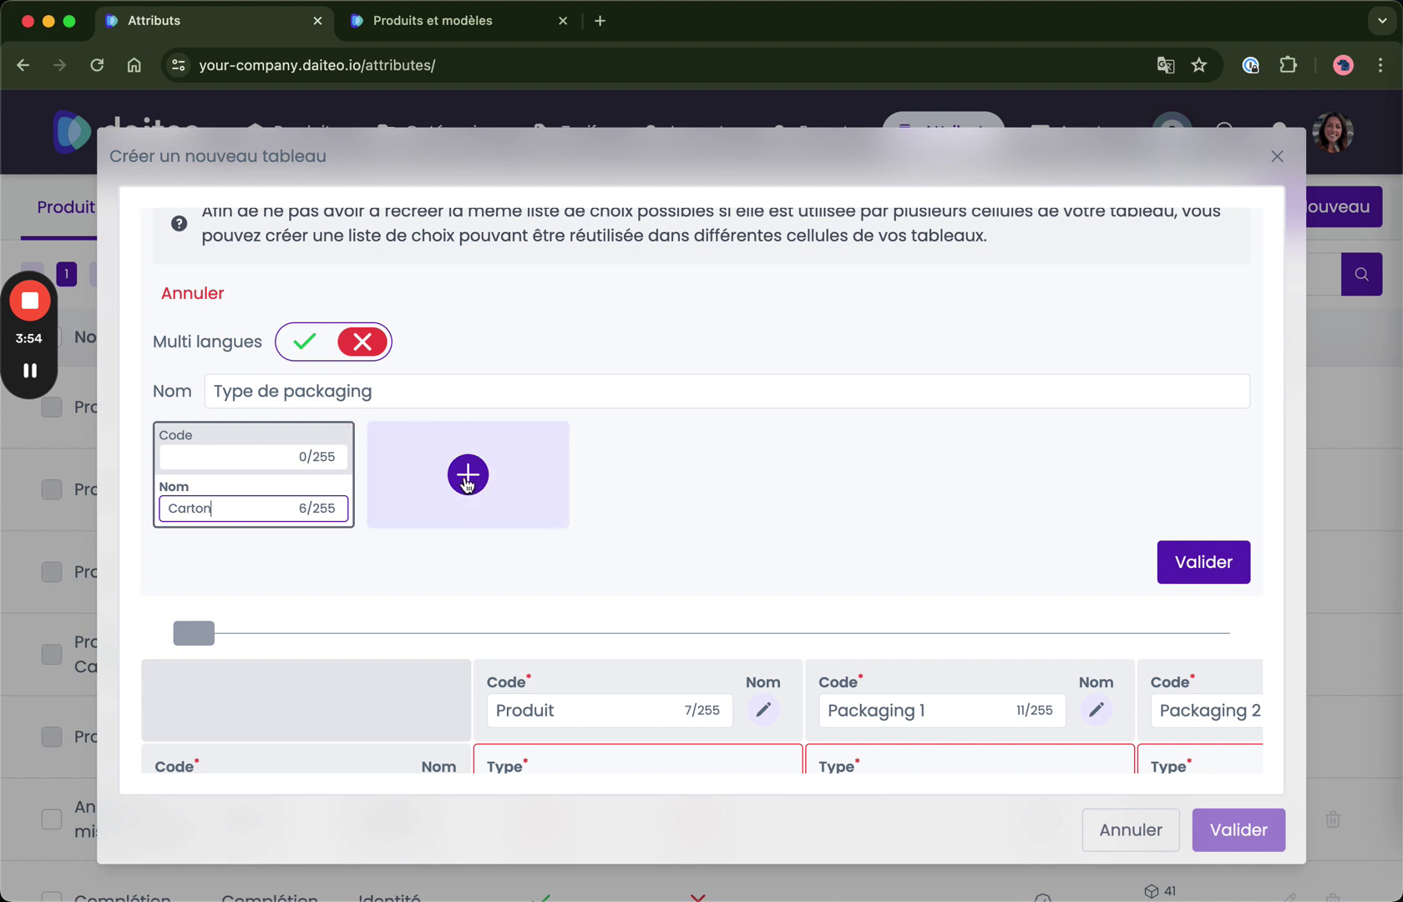
click(460, 484)
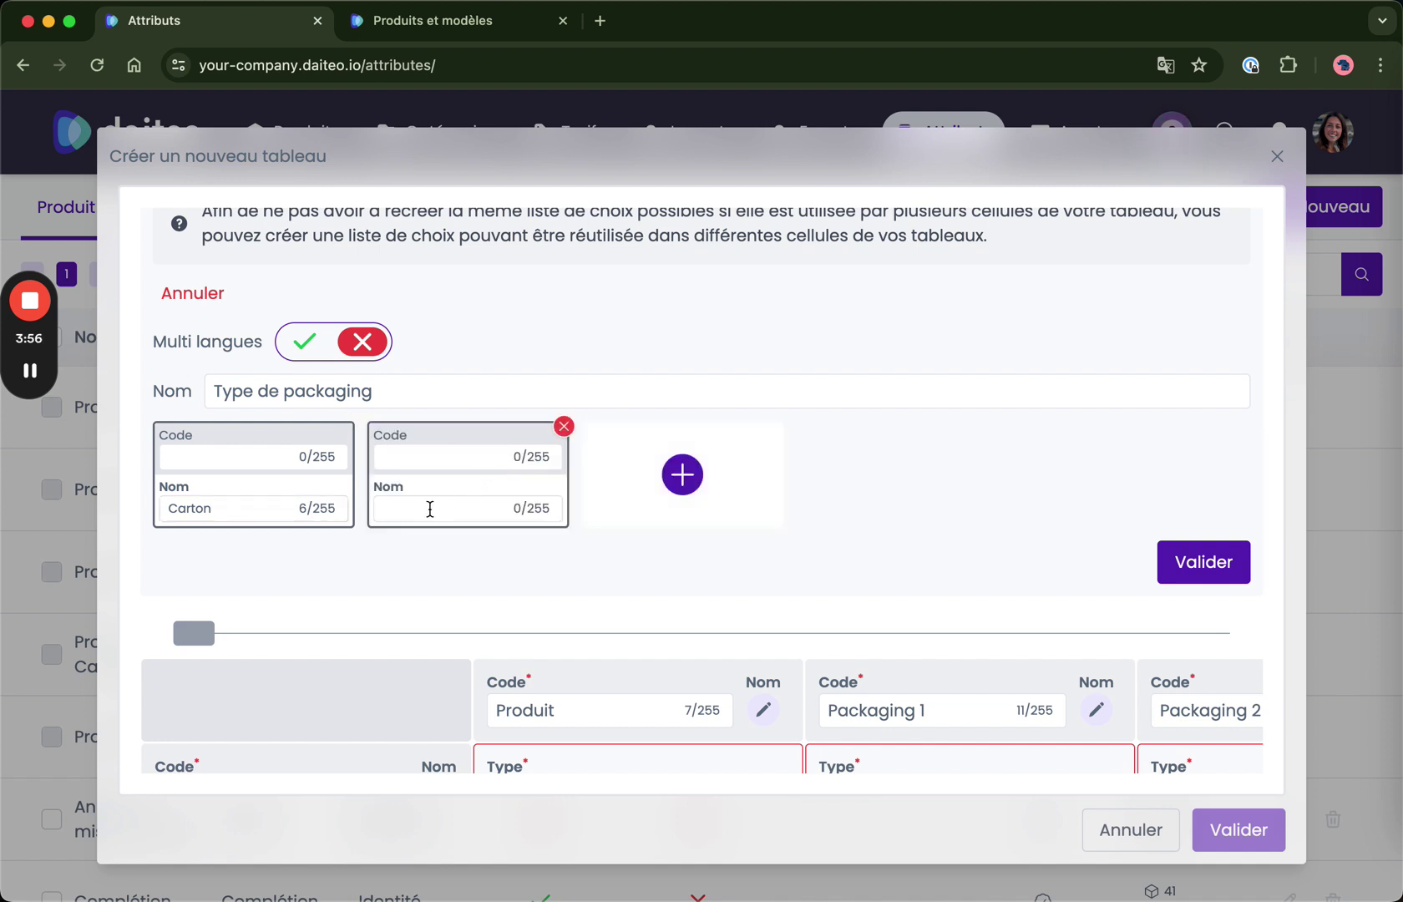
click(430, 509)
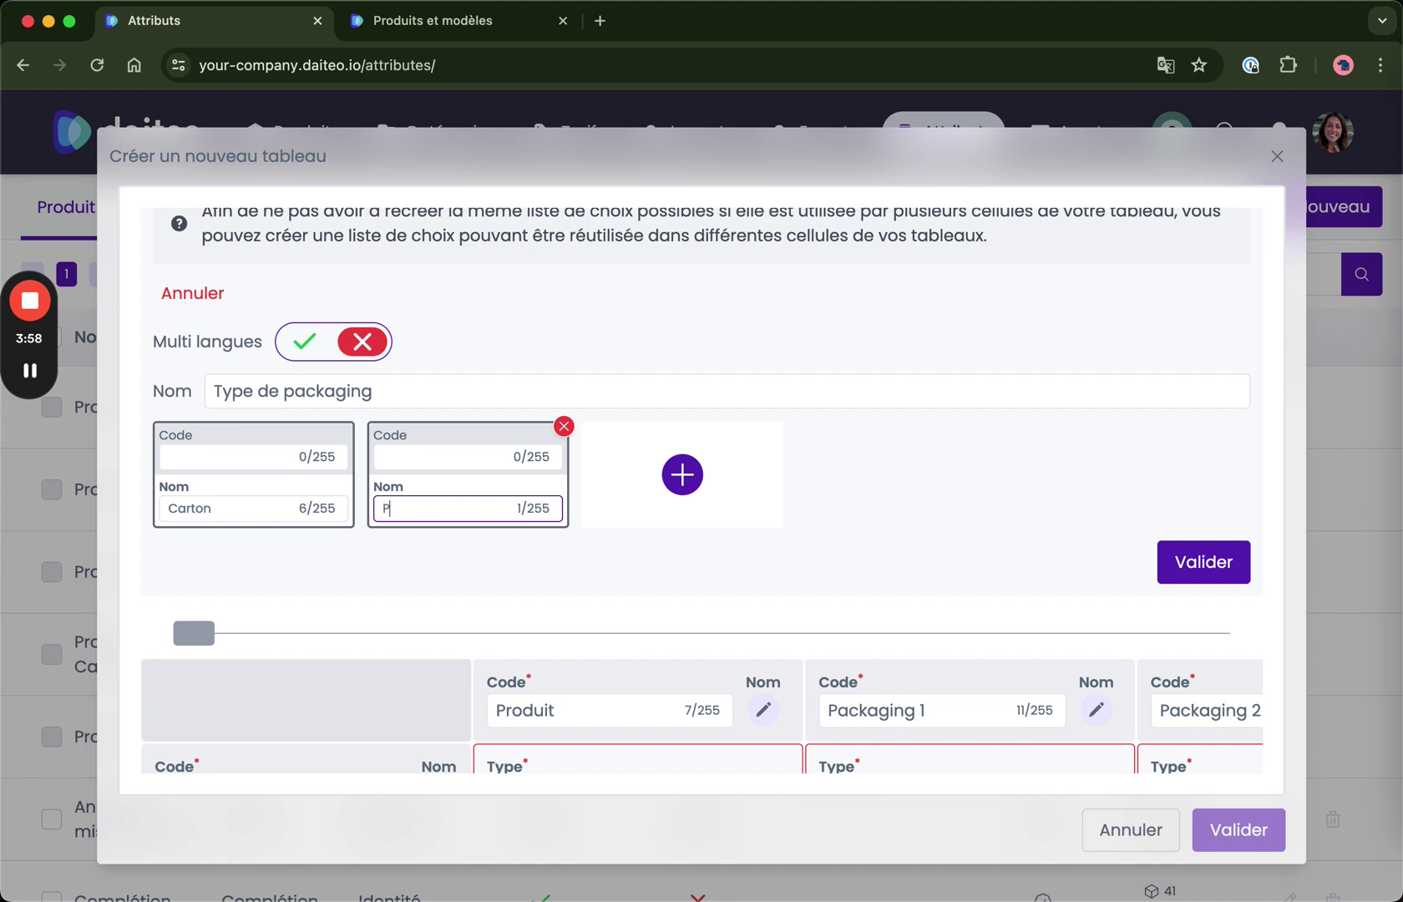
text(Palette)
Add a third choice named "Pochette" to the "Type de packaging" list.
click(630, 512)
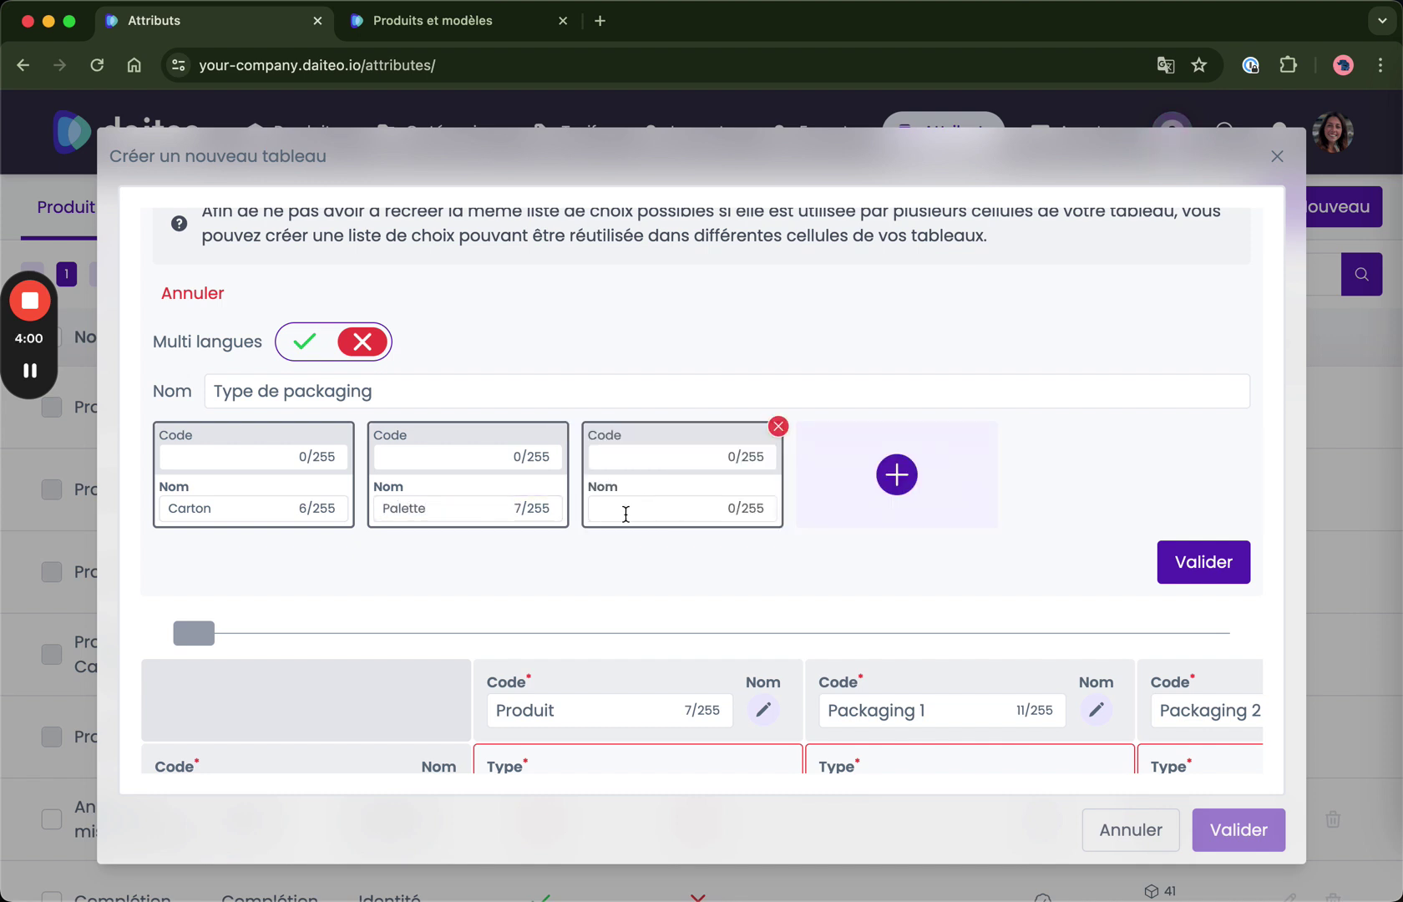
click(623, 510)
text(pOCHETTE)
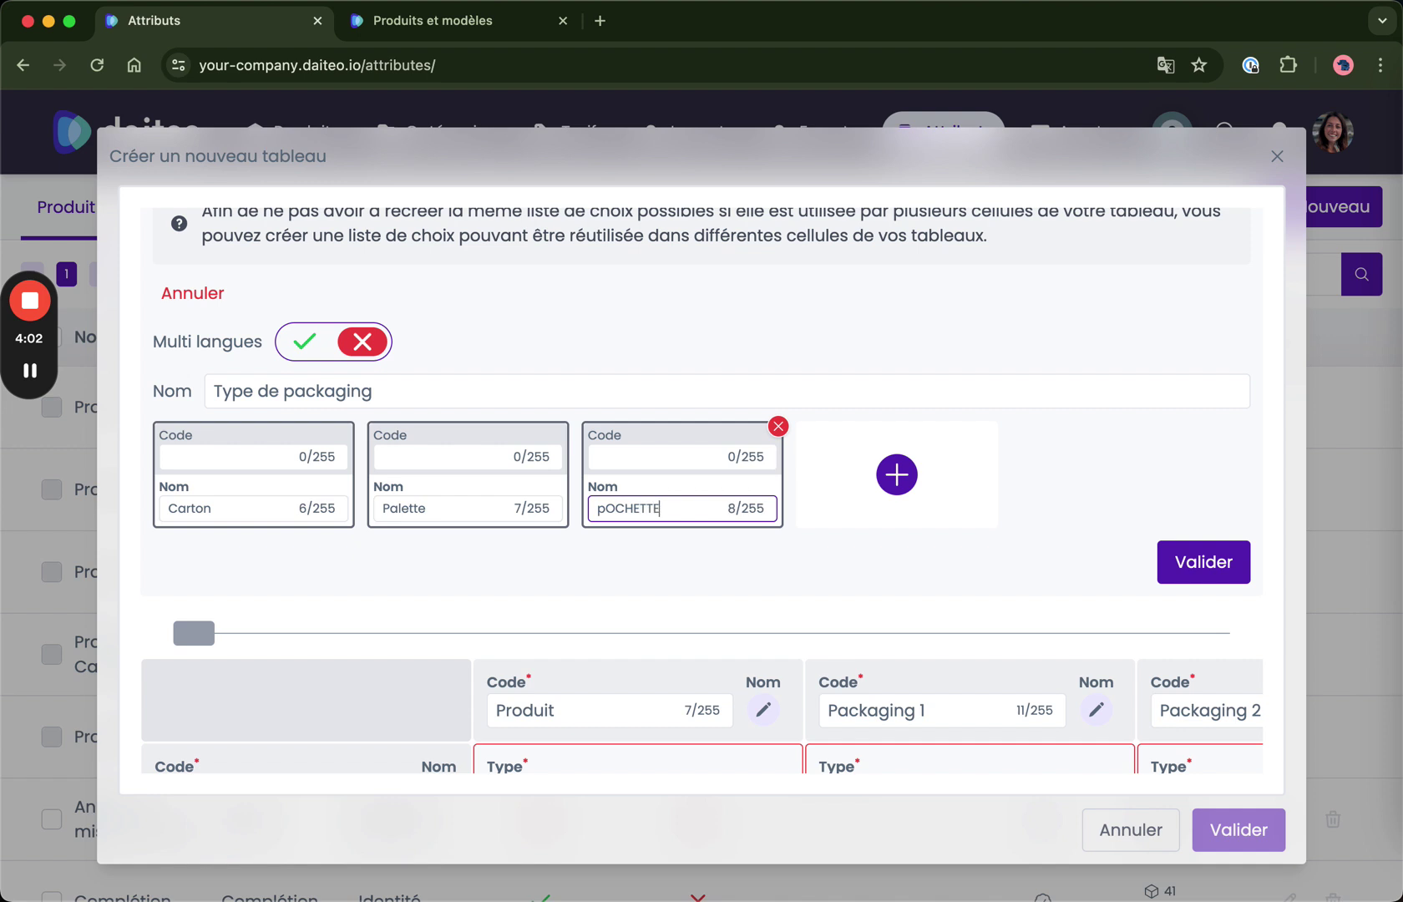
key(BackSpace)
key(BackSpace)
key(BackSpace)
key(BackSpace)
key(BackSpace)
text(ochette)
Add a fourth choice named "Blister" and validate the "Type de packaging" list.
click(896, 475)
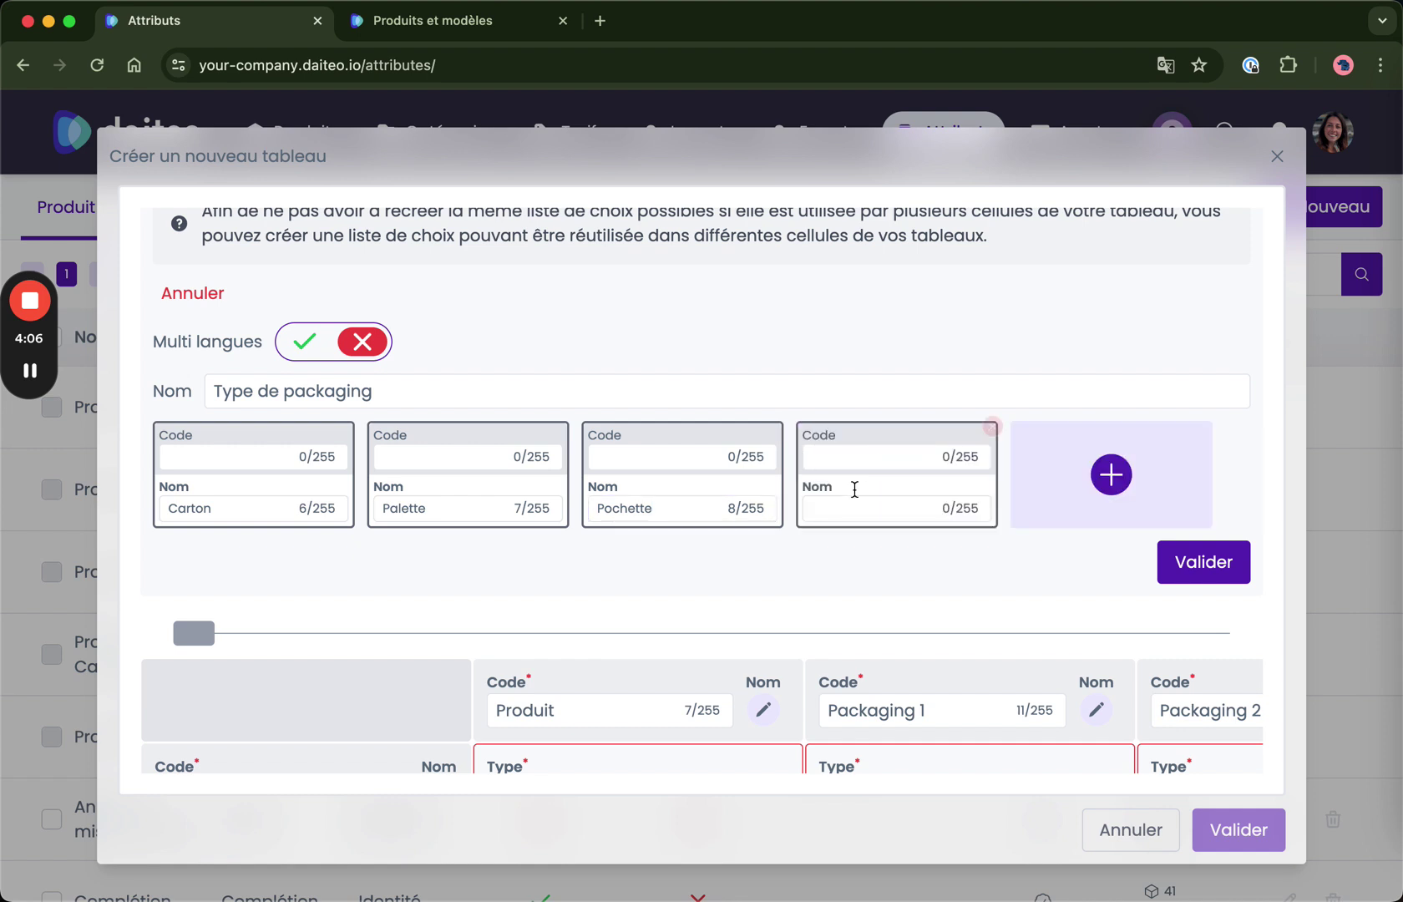
click(832, 506)
text(Blister)
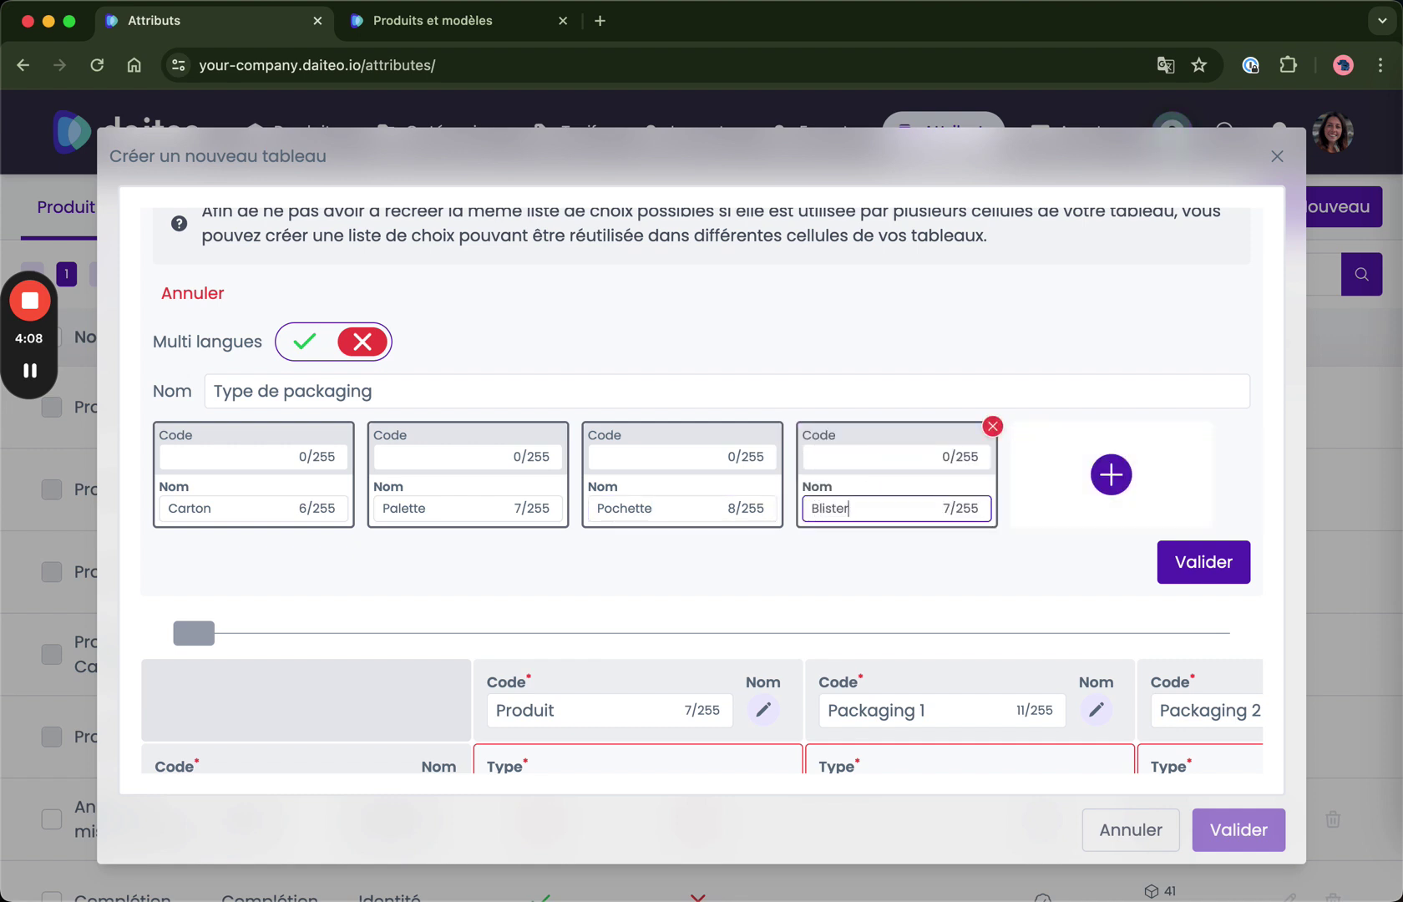
click(916, 570)
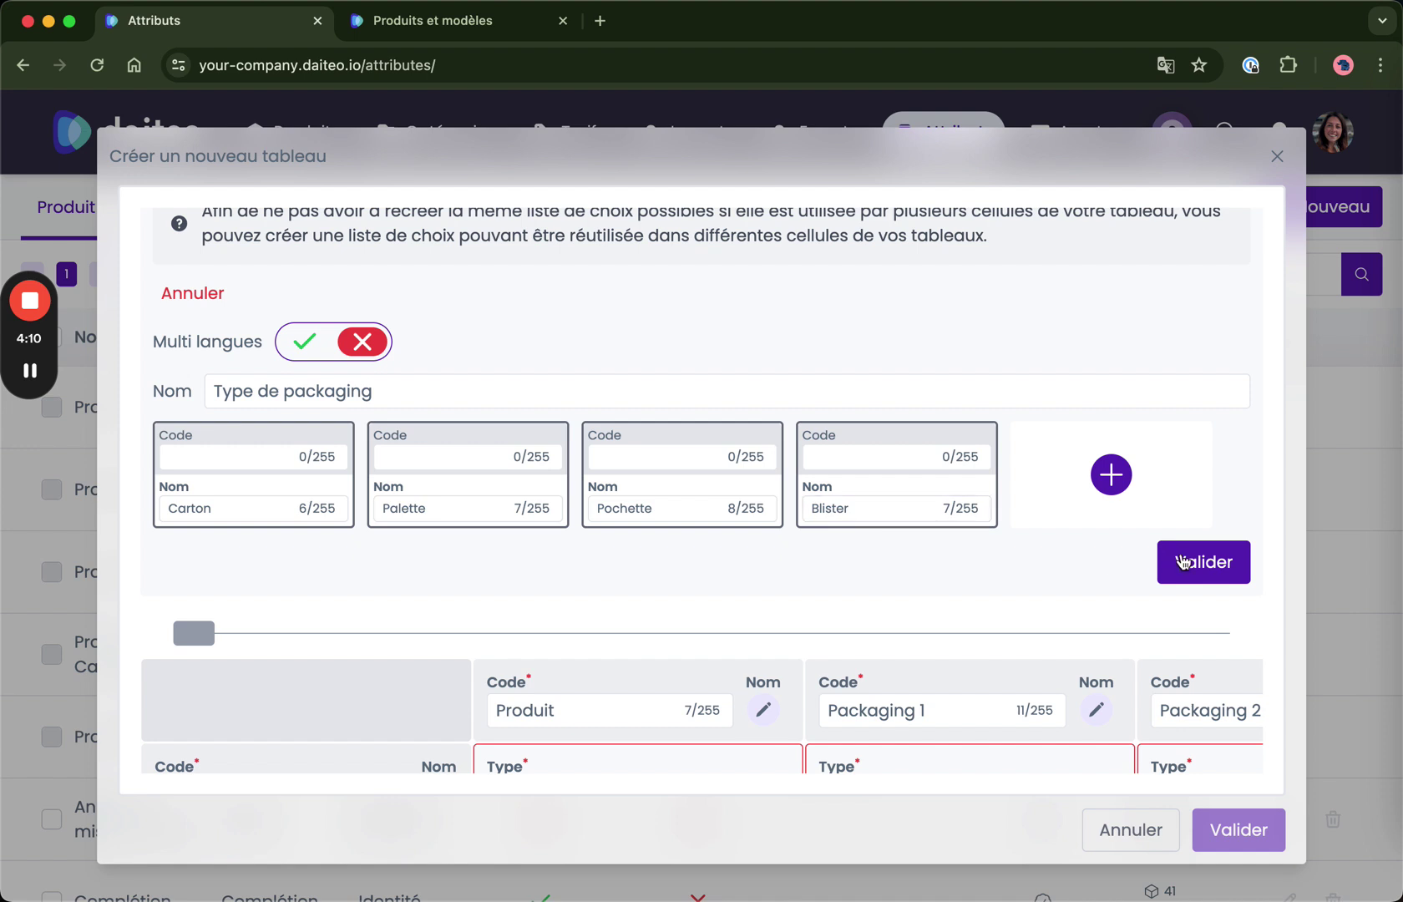
click(1183, 565)
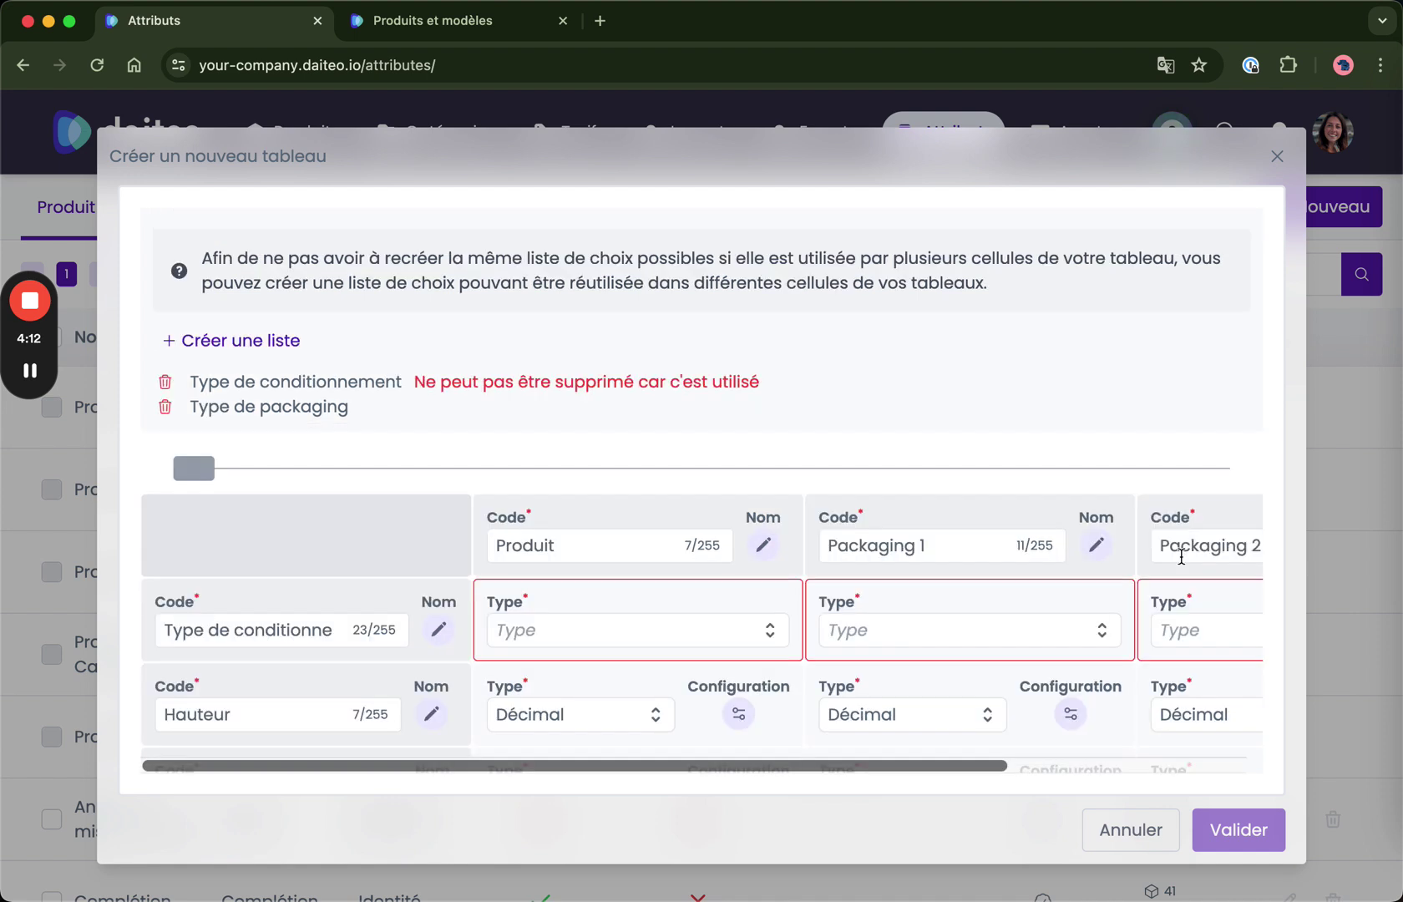
Set the Type de conditionnement cell in the Produit column to type "Liste déroulante".
scroll(803, 633, down, 1)
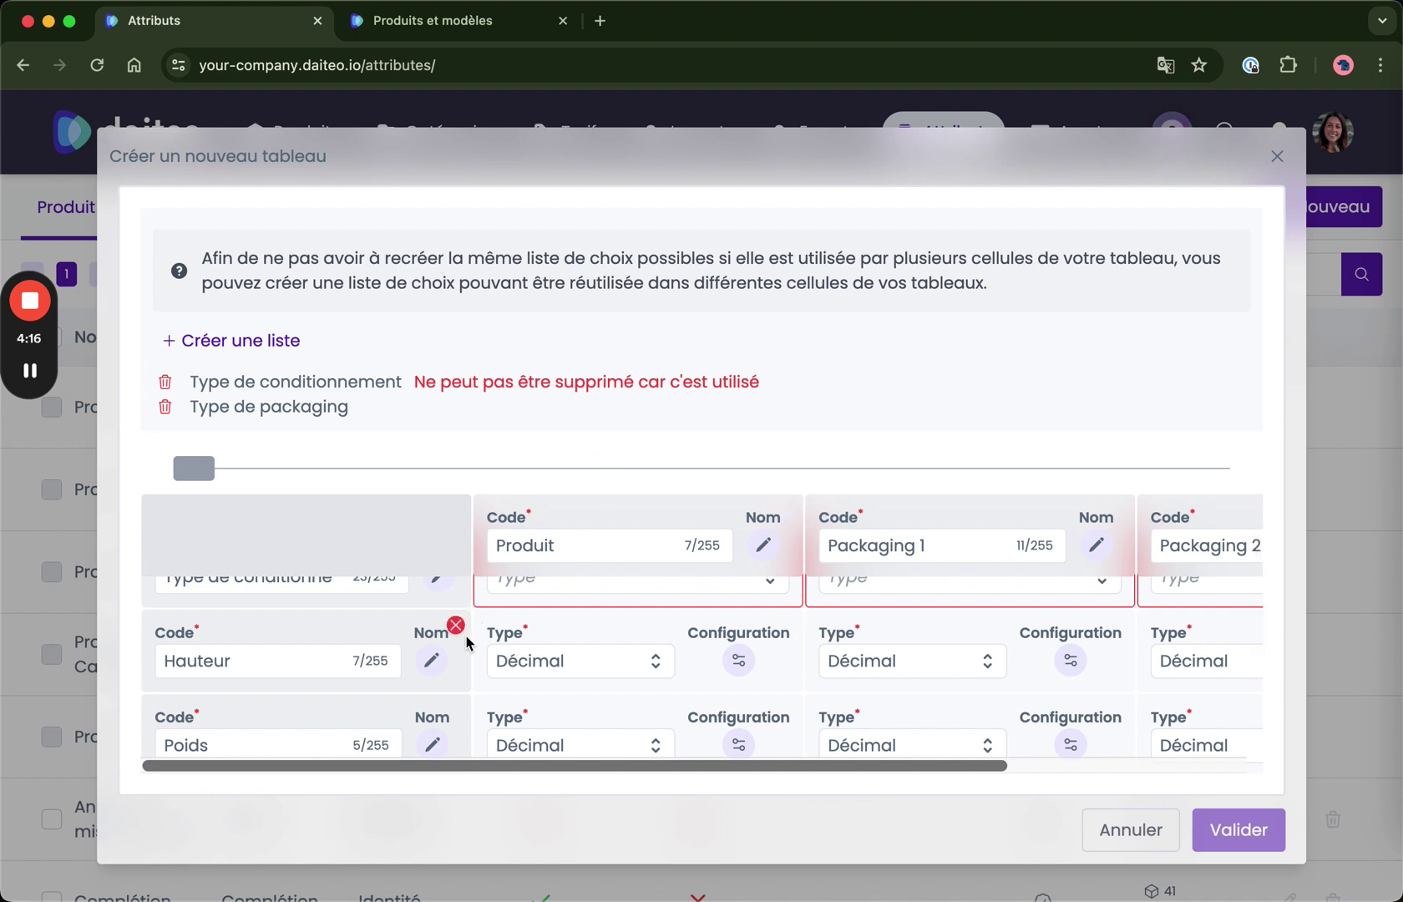
scroll(466, 641, up, 1)
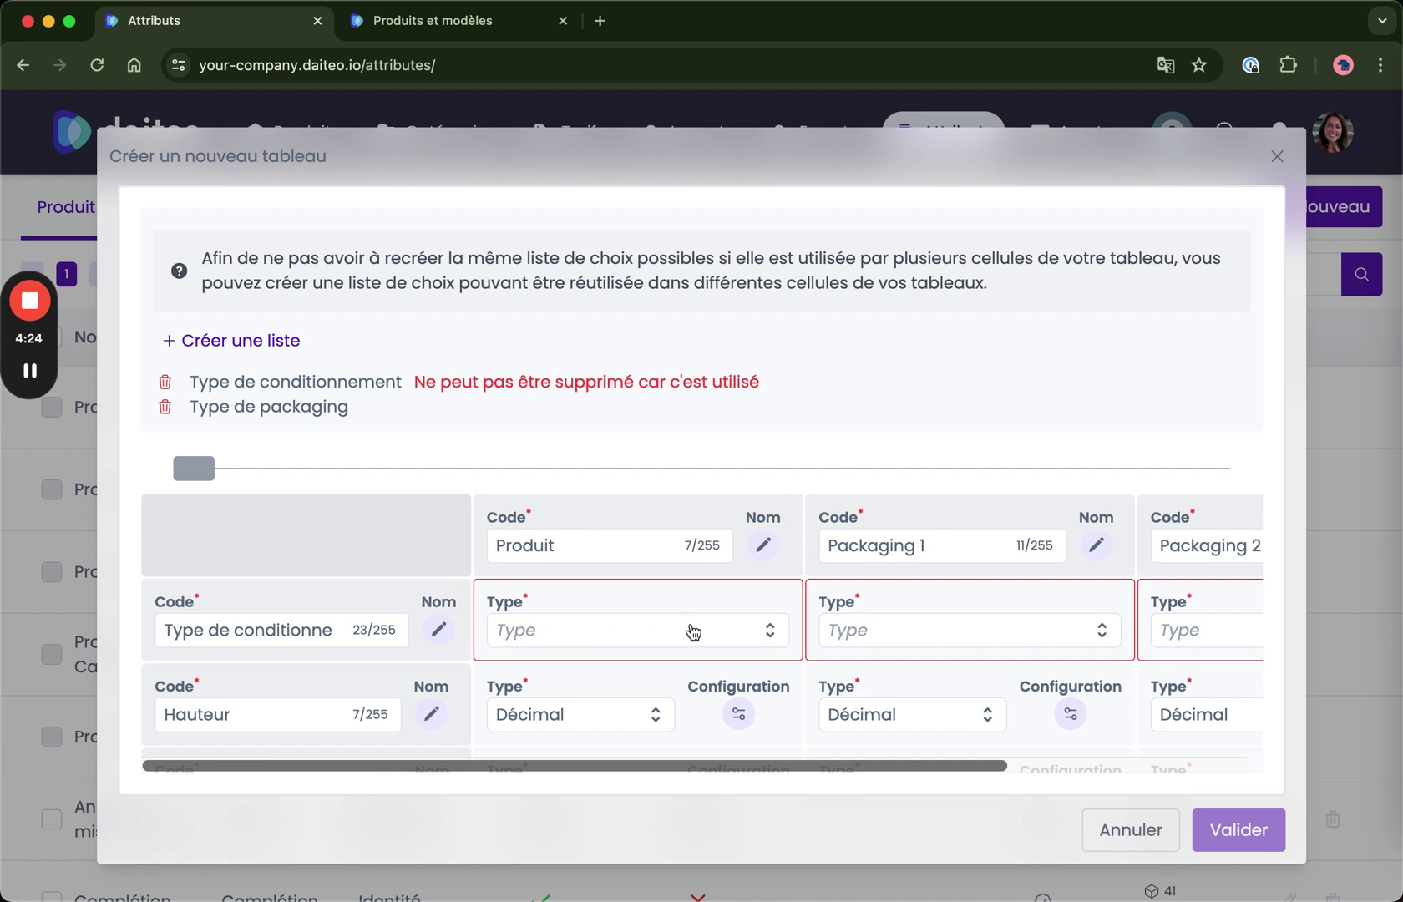
click(693, 631)
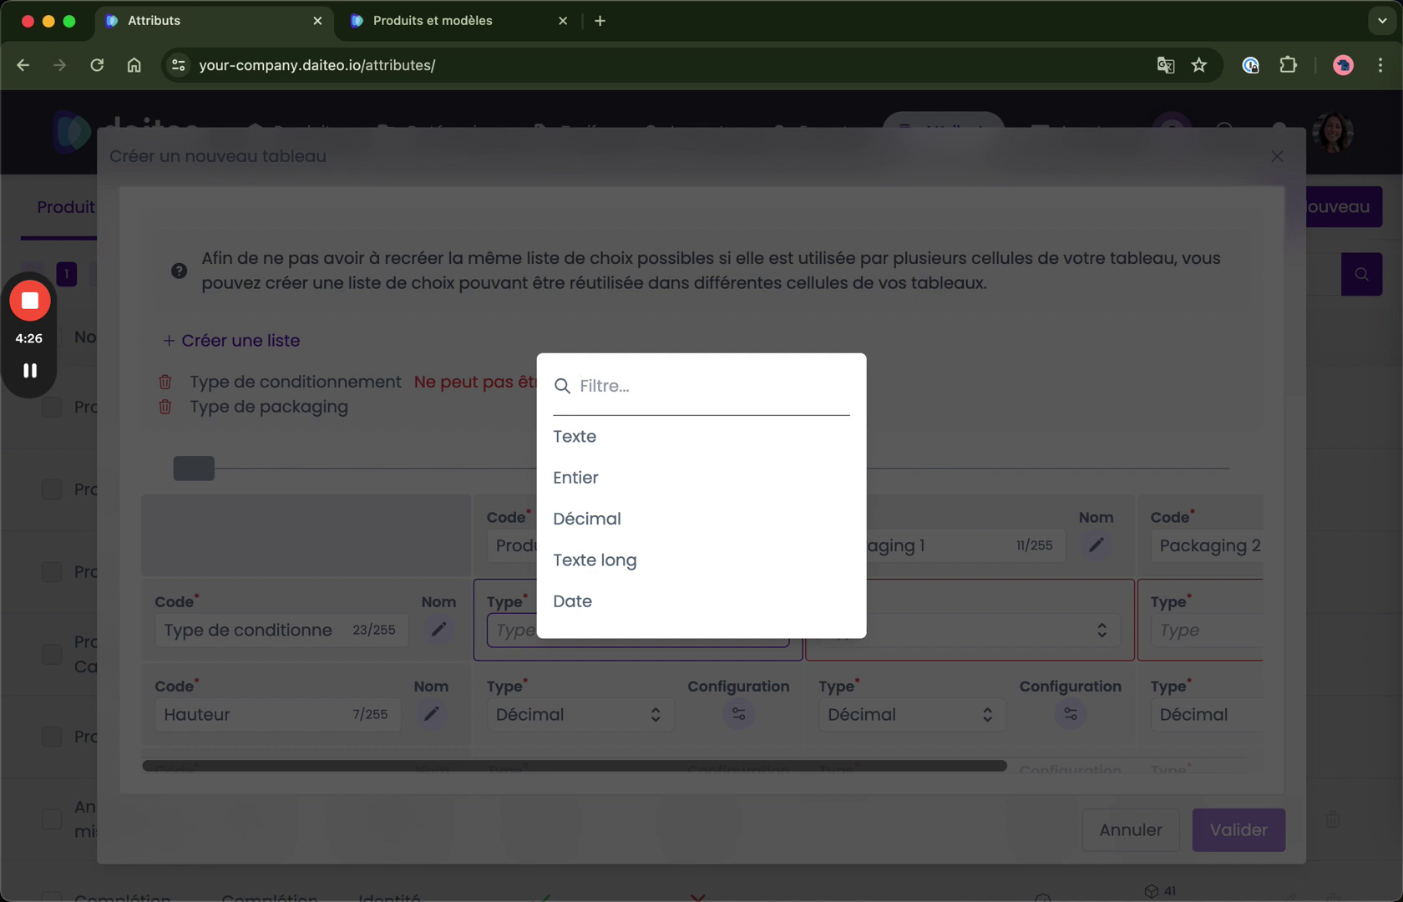
text(list)
click(658, 504)
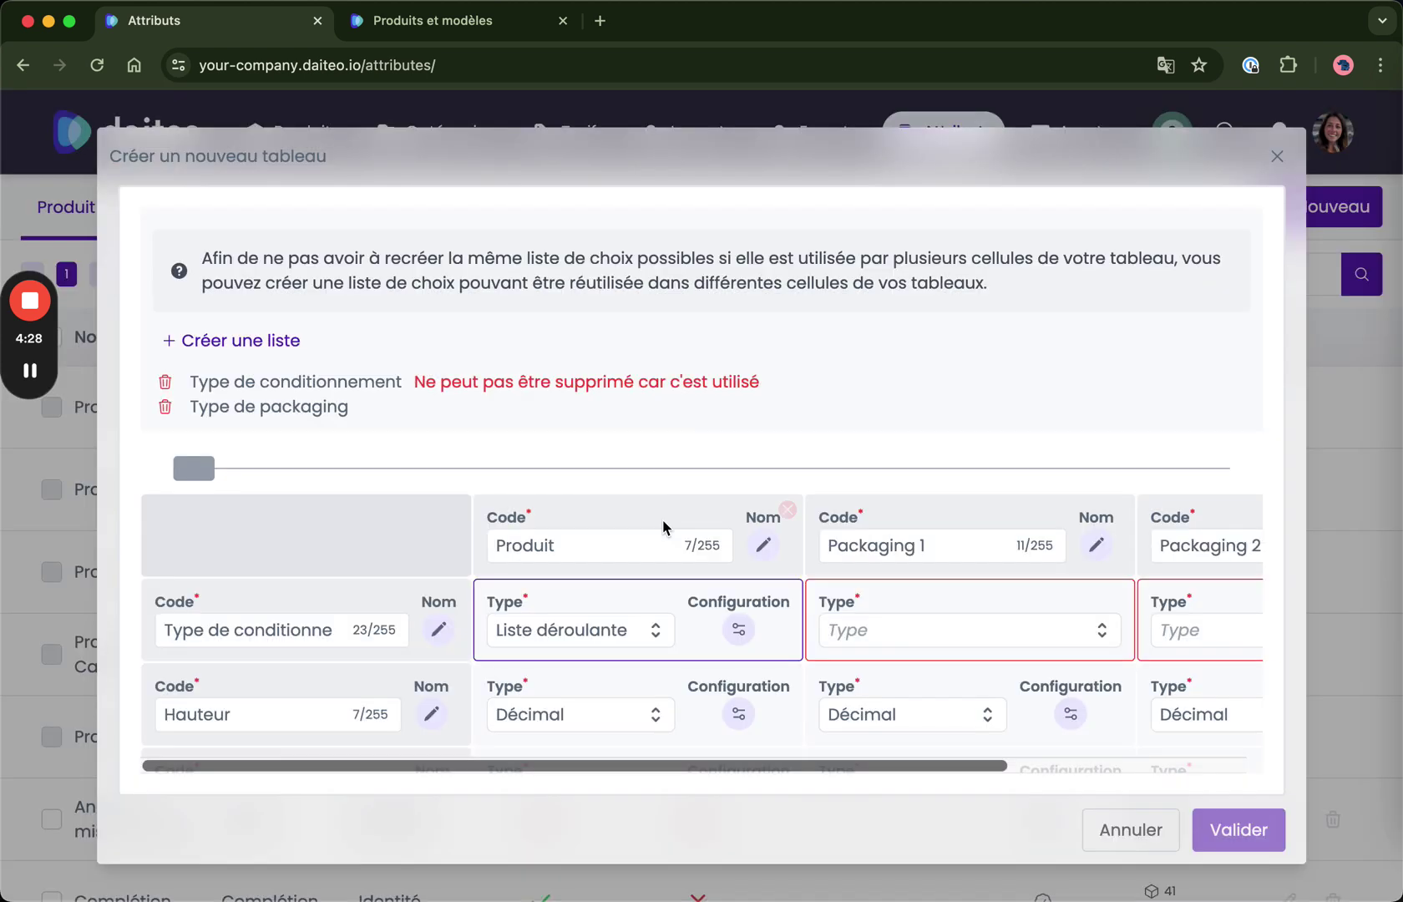
Assign the "Type de packaging" choice list to the Type de conditionnement cell in the Produit column.
click(739, 633)
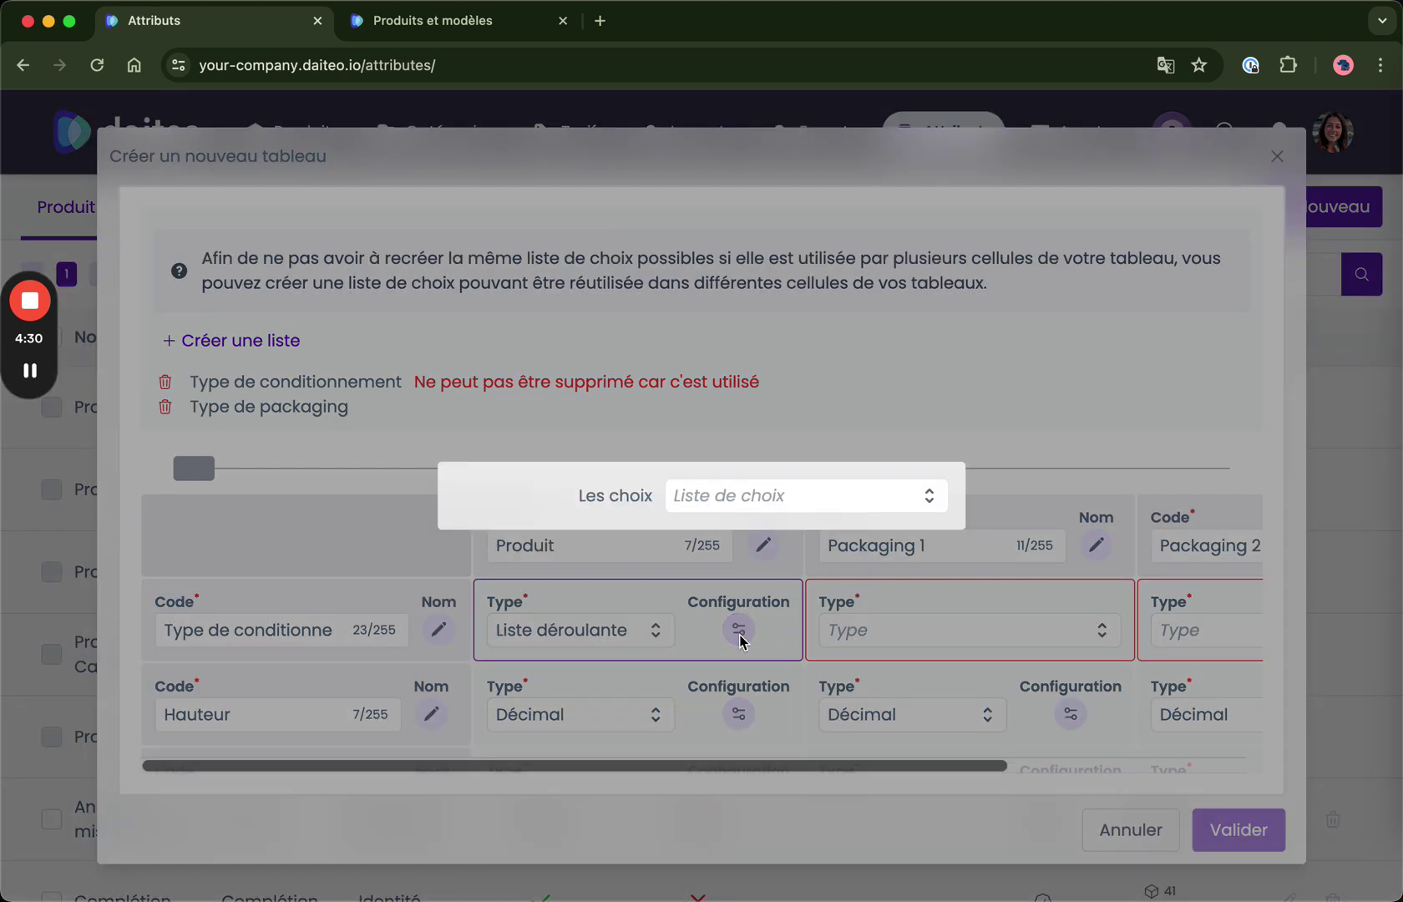
click(821, 507)
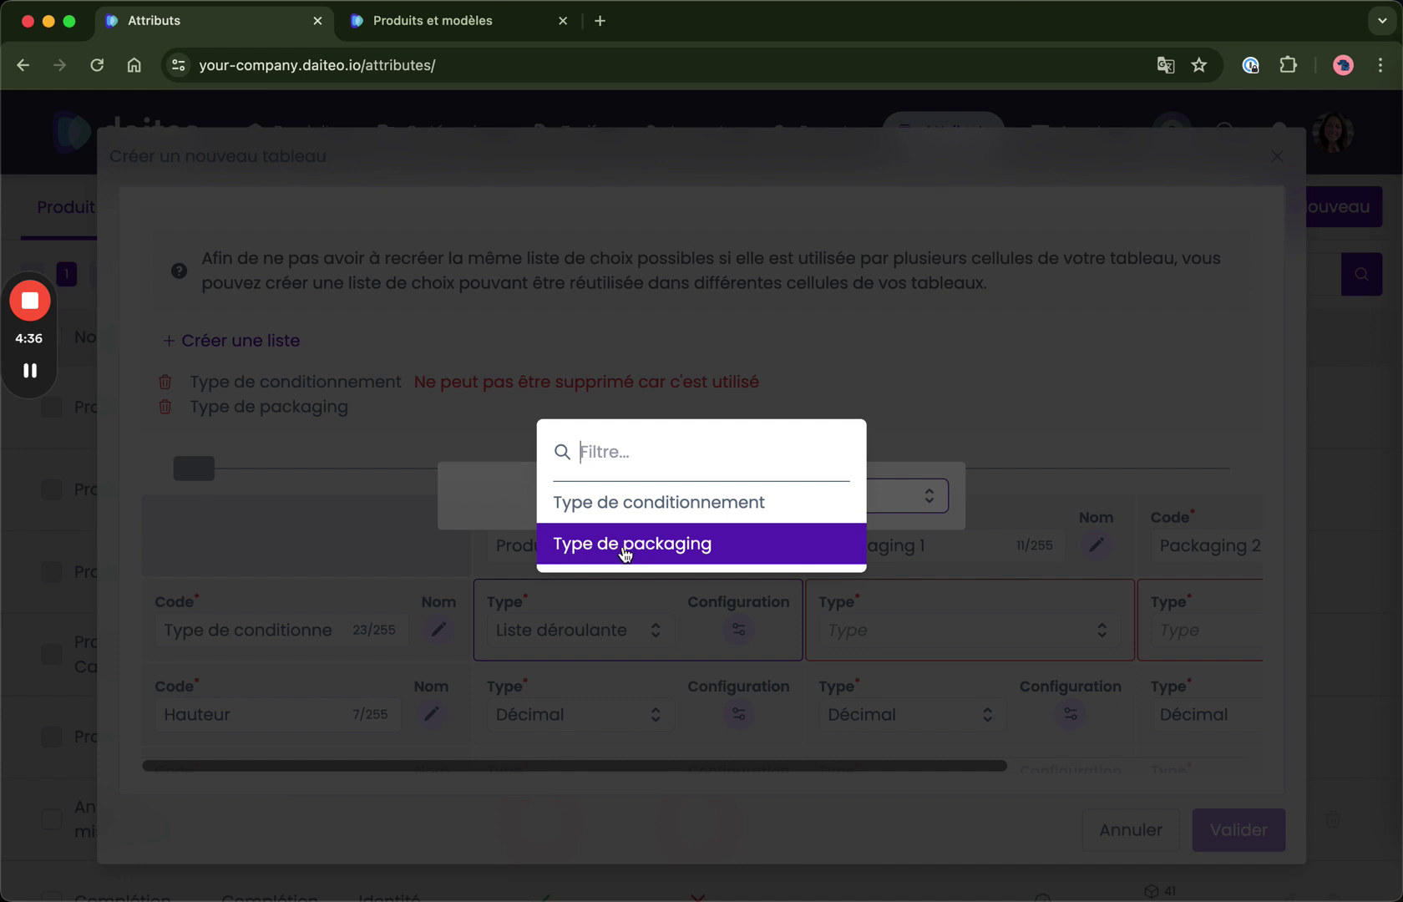
click(625, 551)
click(1068, 632)
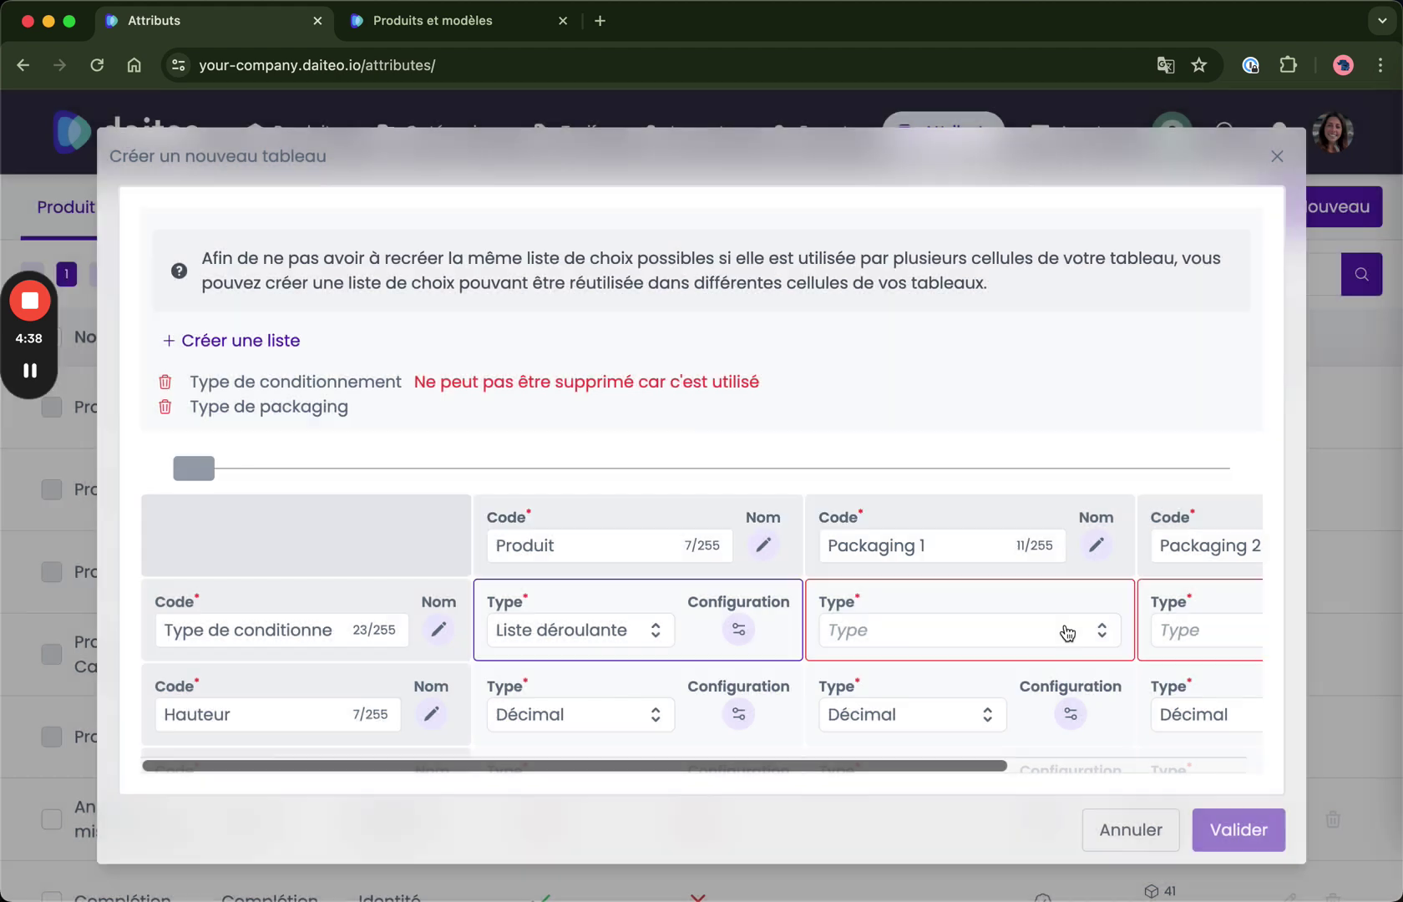
Set the Type de conditionnement cells under Packaging 1 and Packaging 2 to "Liste déroulante" and validate the new table.
click(1054, 632)
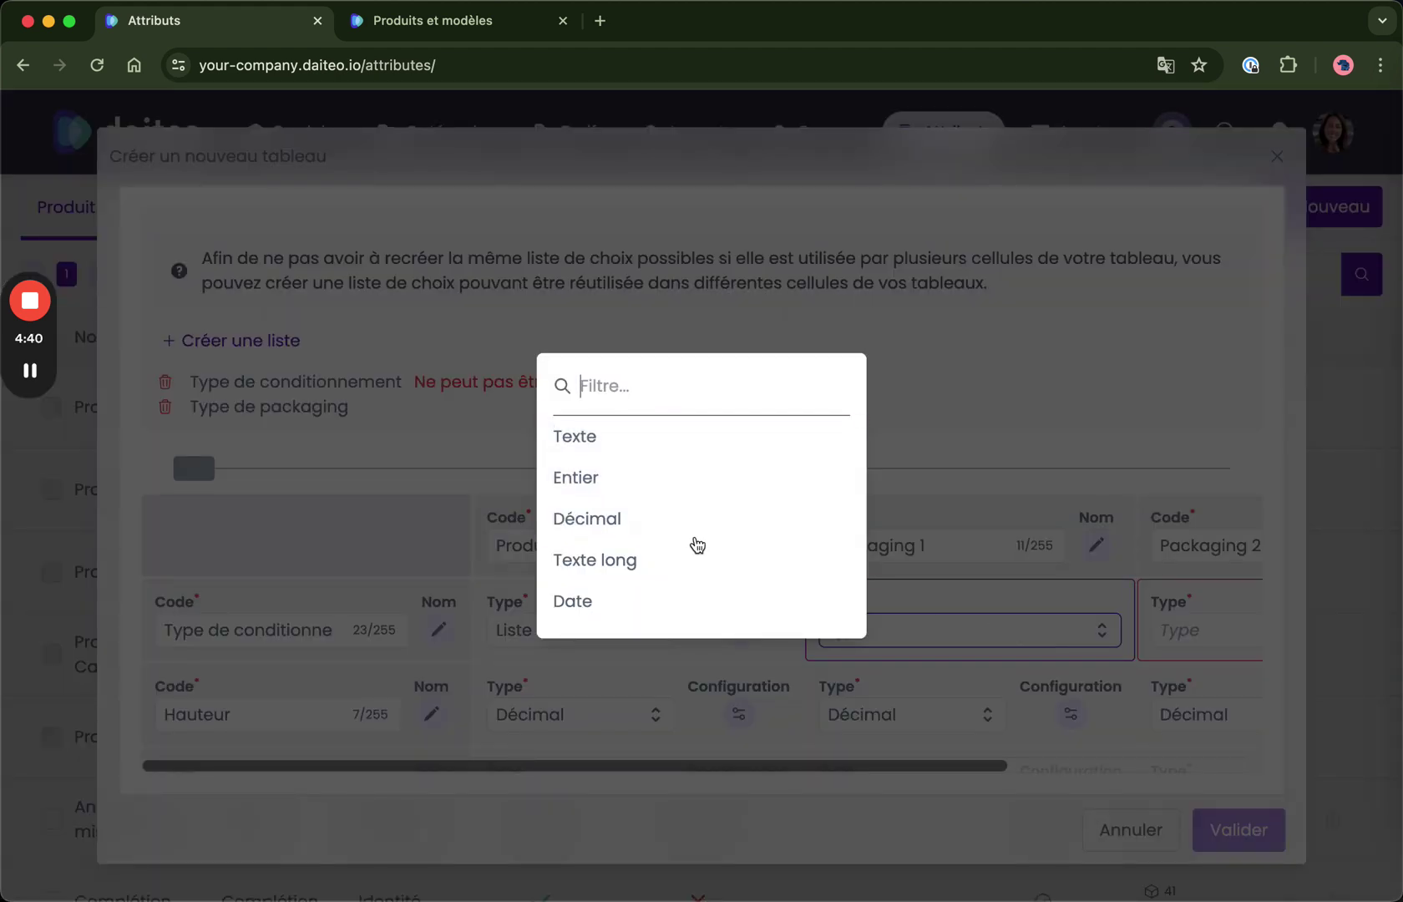
click(29, 367)
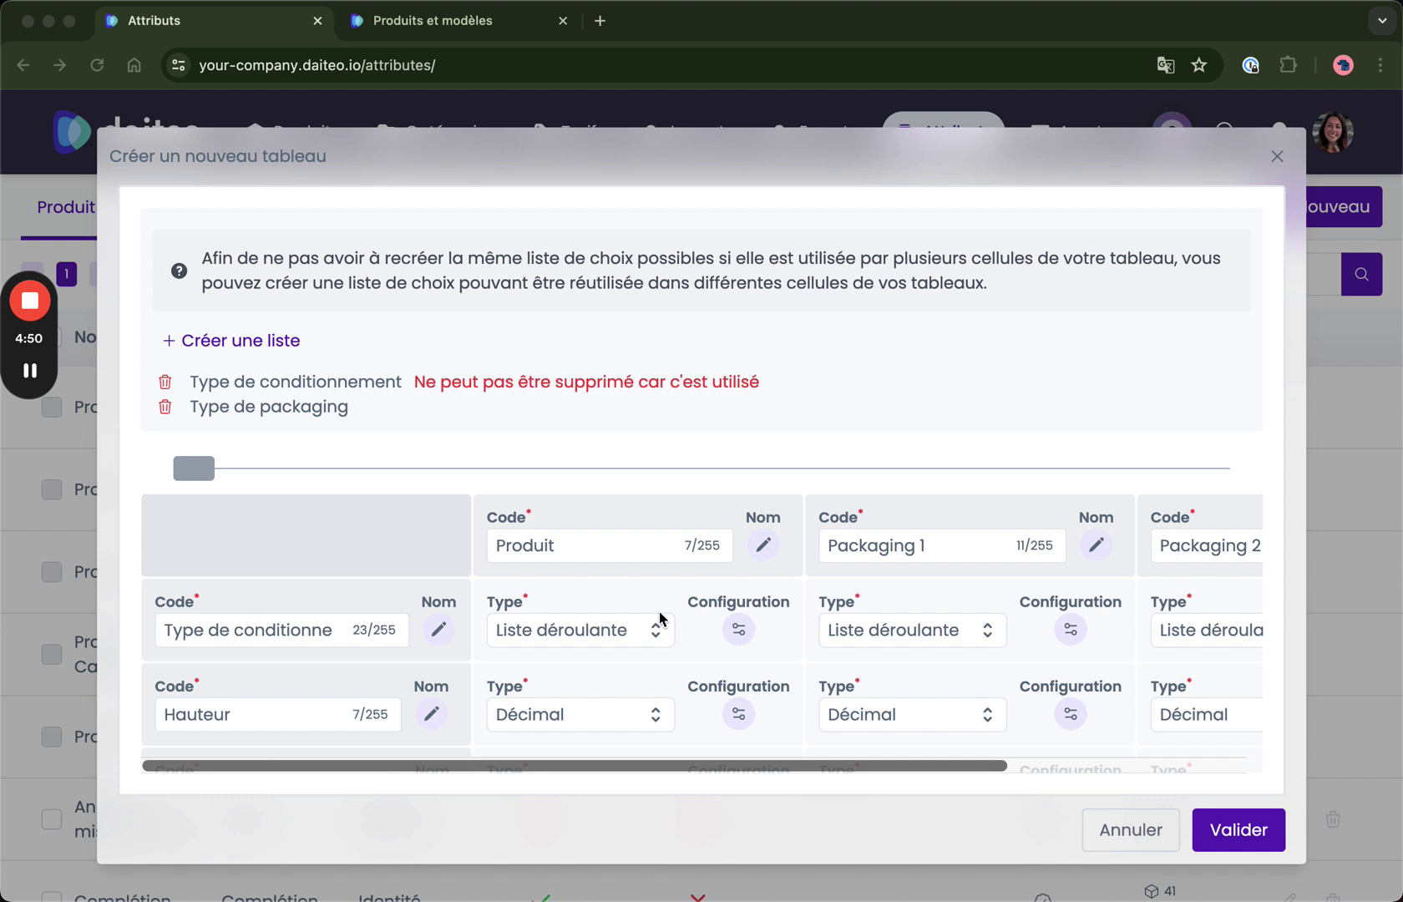
click(1248, 832)
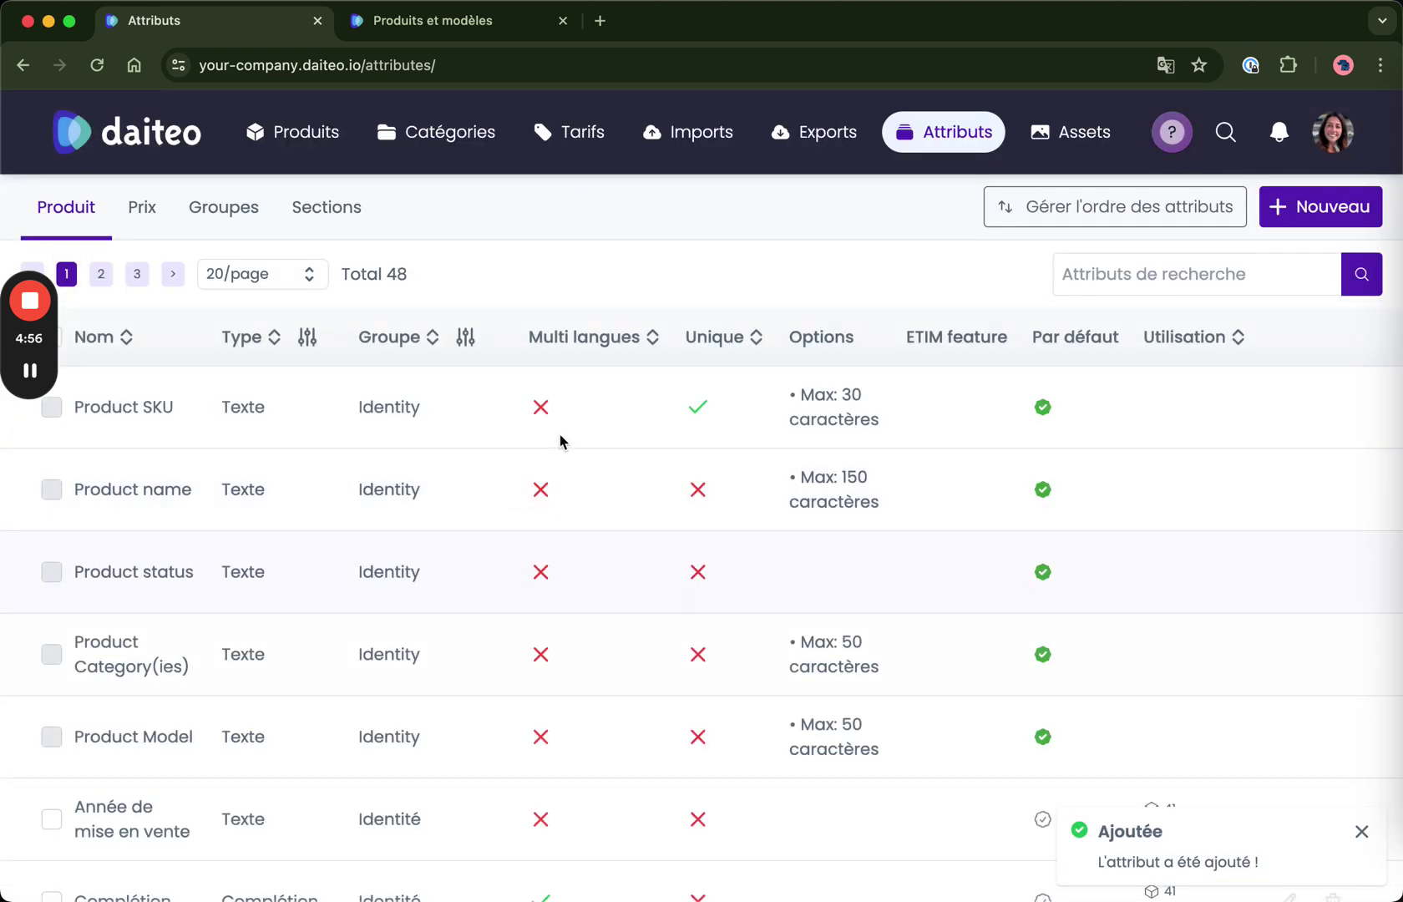
Search the attribute list for "donnée" to check the new table attribute, and clear the search.
click(1145, 275)
text(donnée)
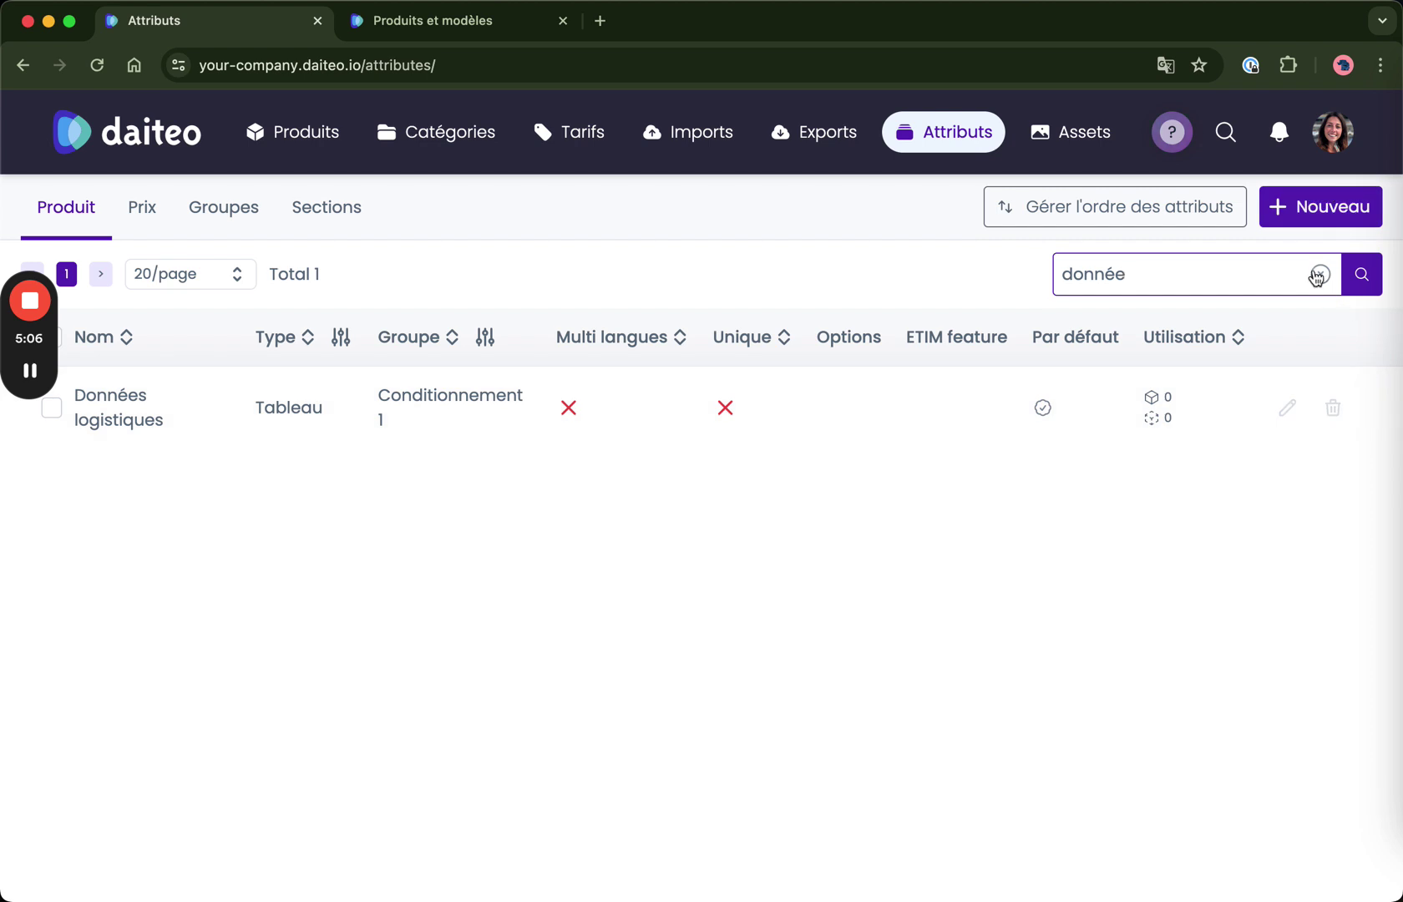
click(1320, 276)
Open the product "Gourde Noël #1" and add the "Données logistiques" attribute from Conditionnement 1 to it.
click(282, 136)
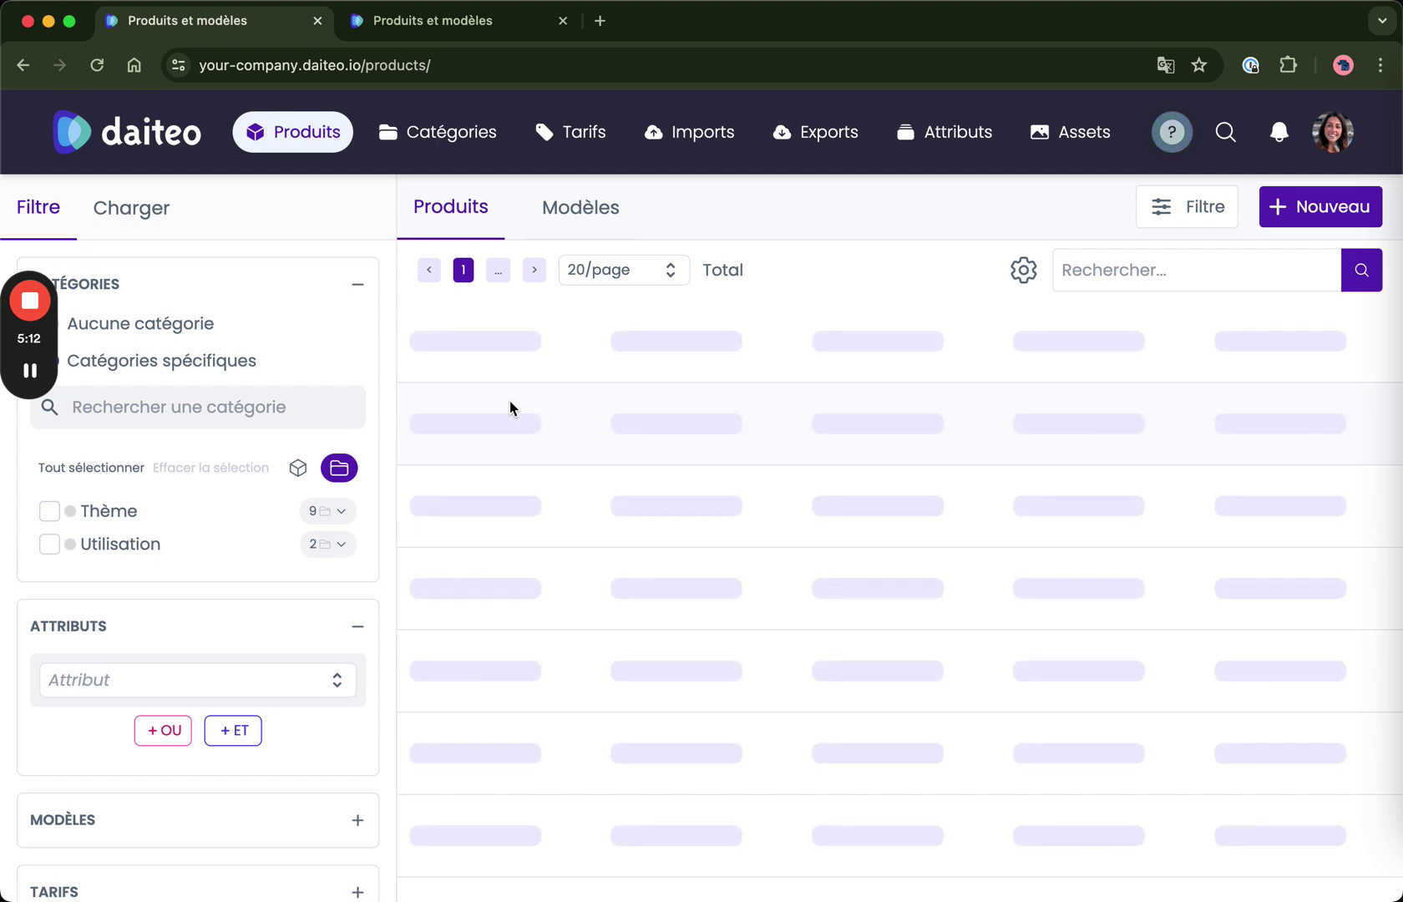
click(584, 400)
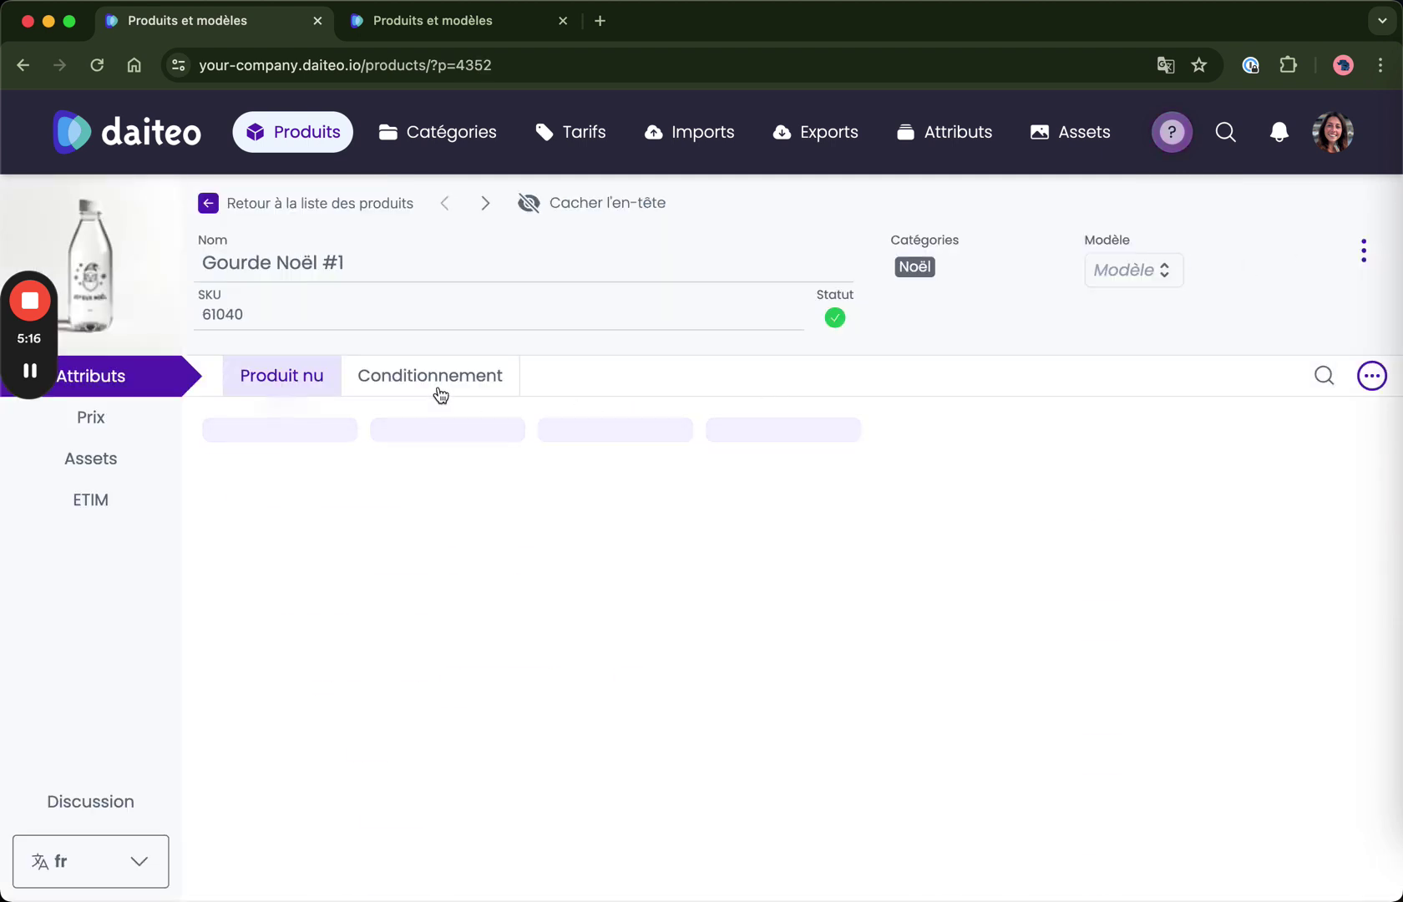
click(1372, 376)
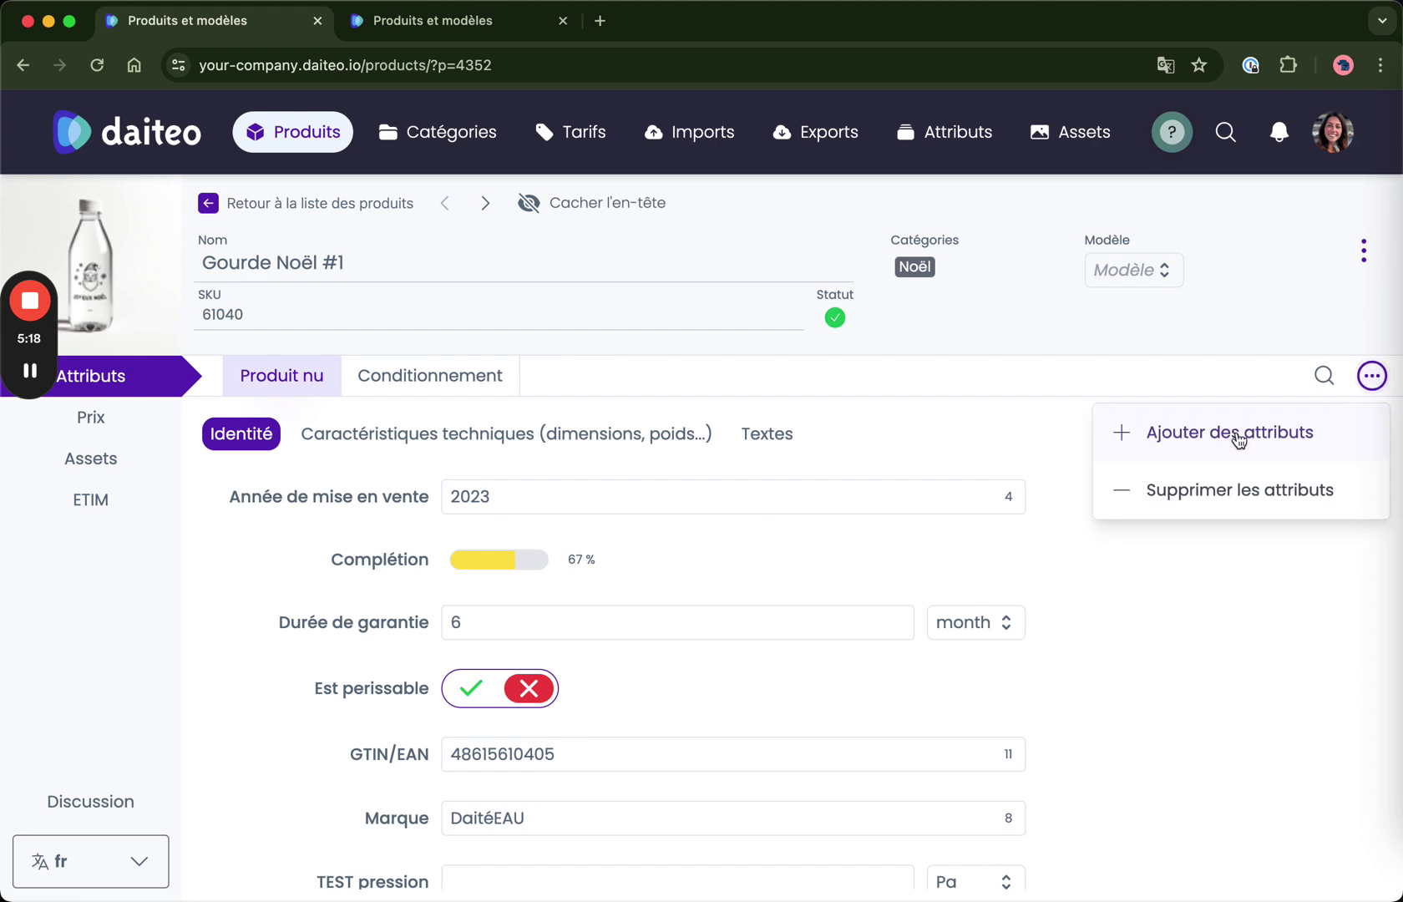
click(1238, 440)
click(616, 503)
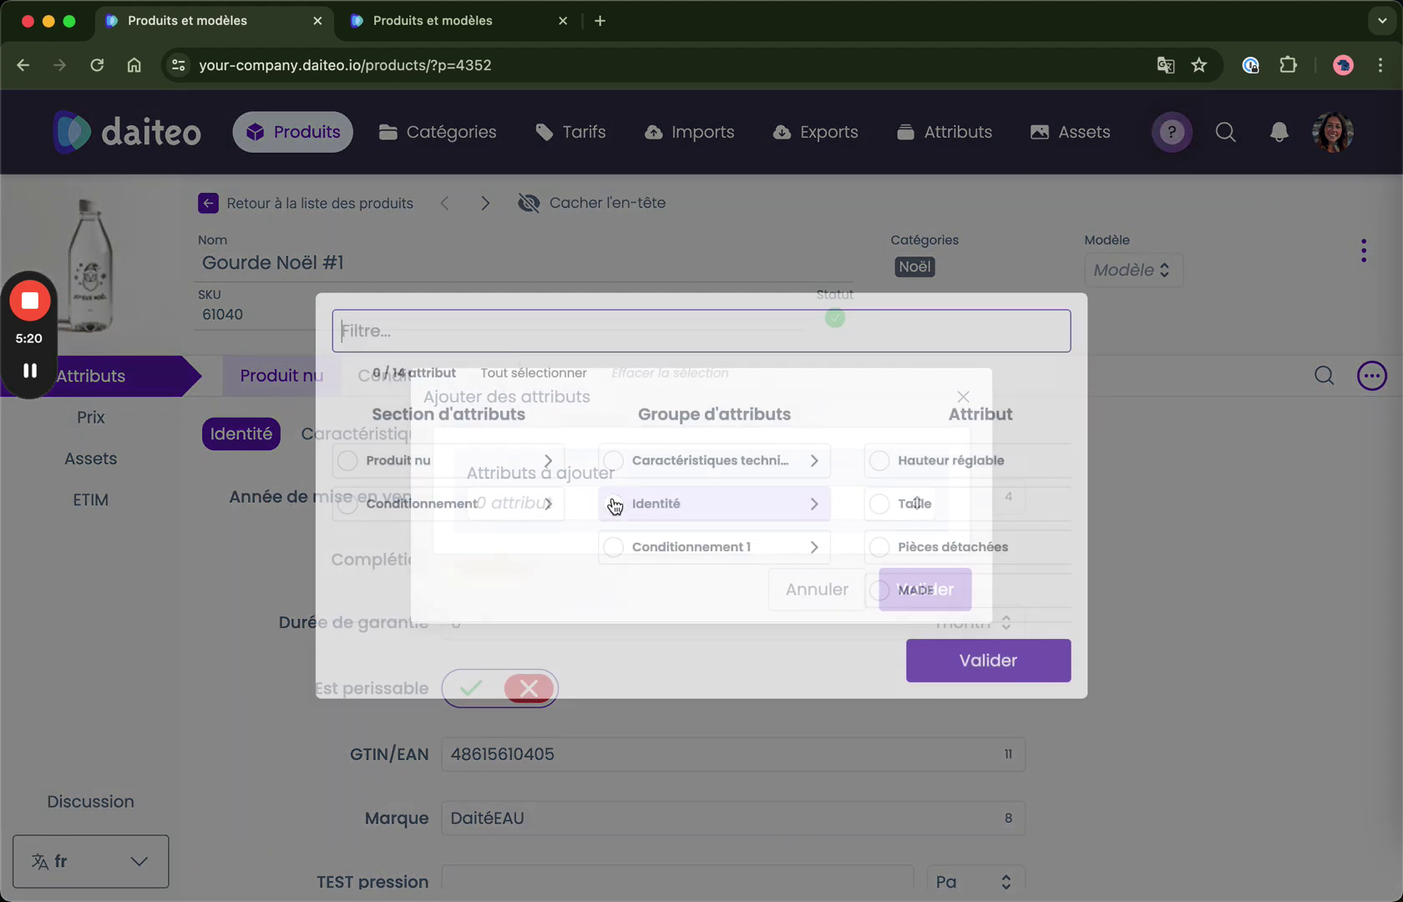
text(donn)
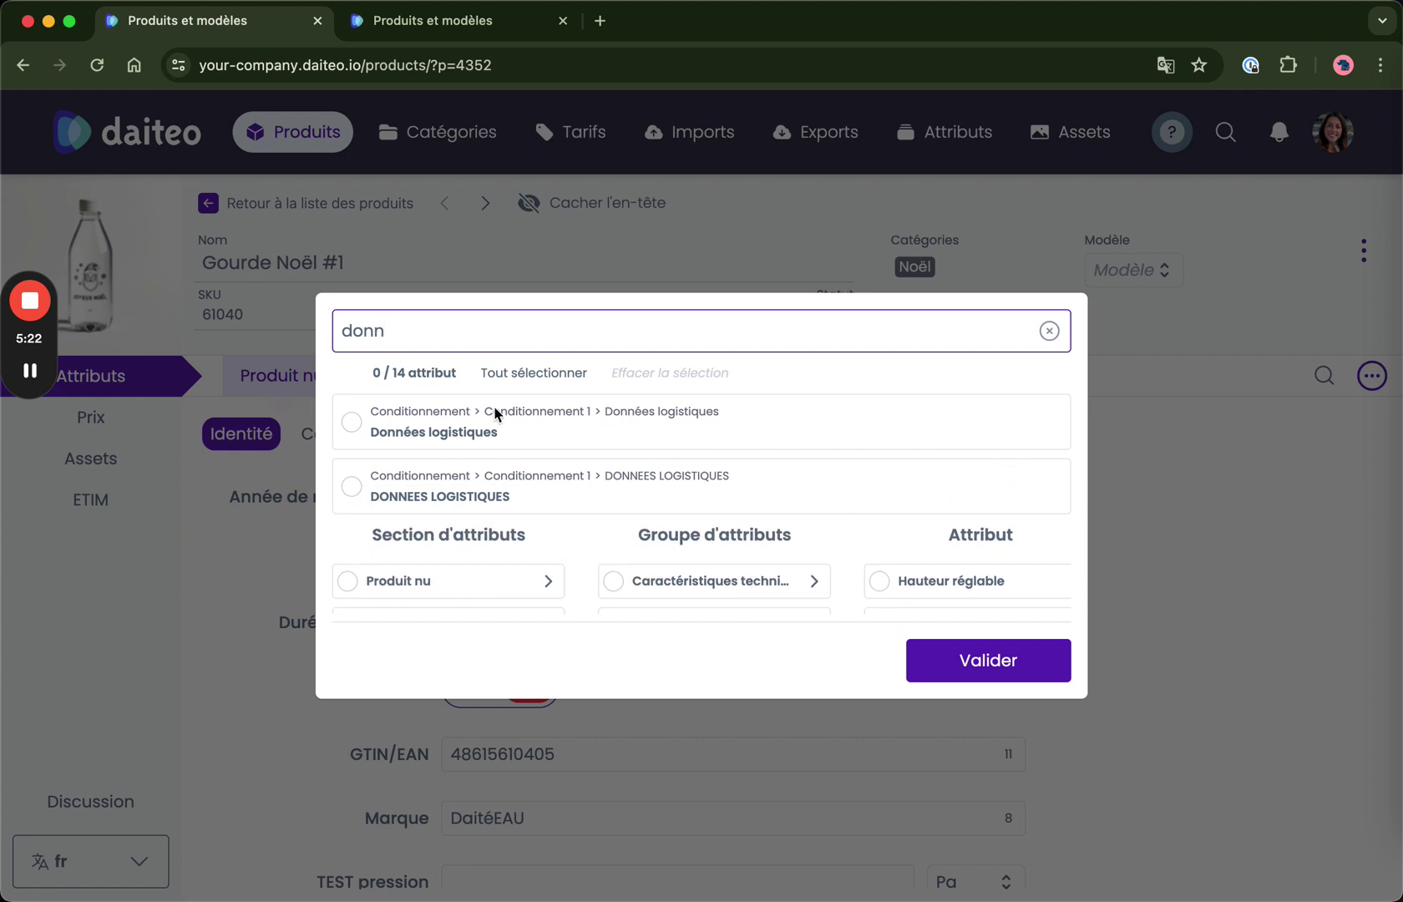
click(352, 424)
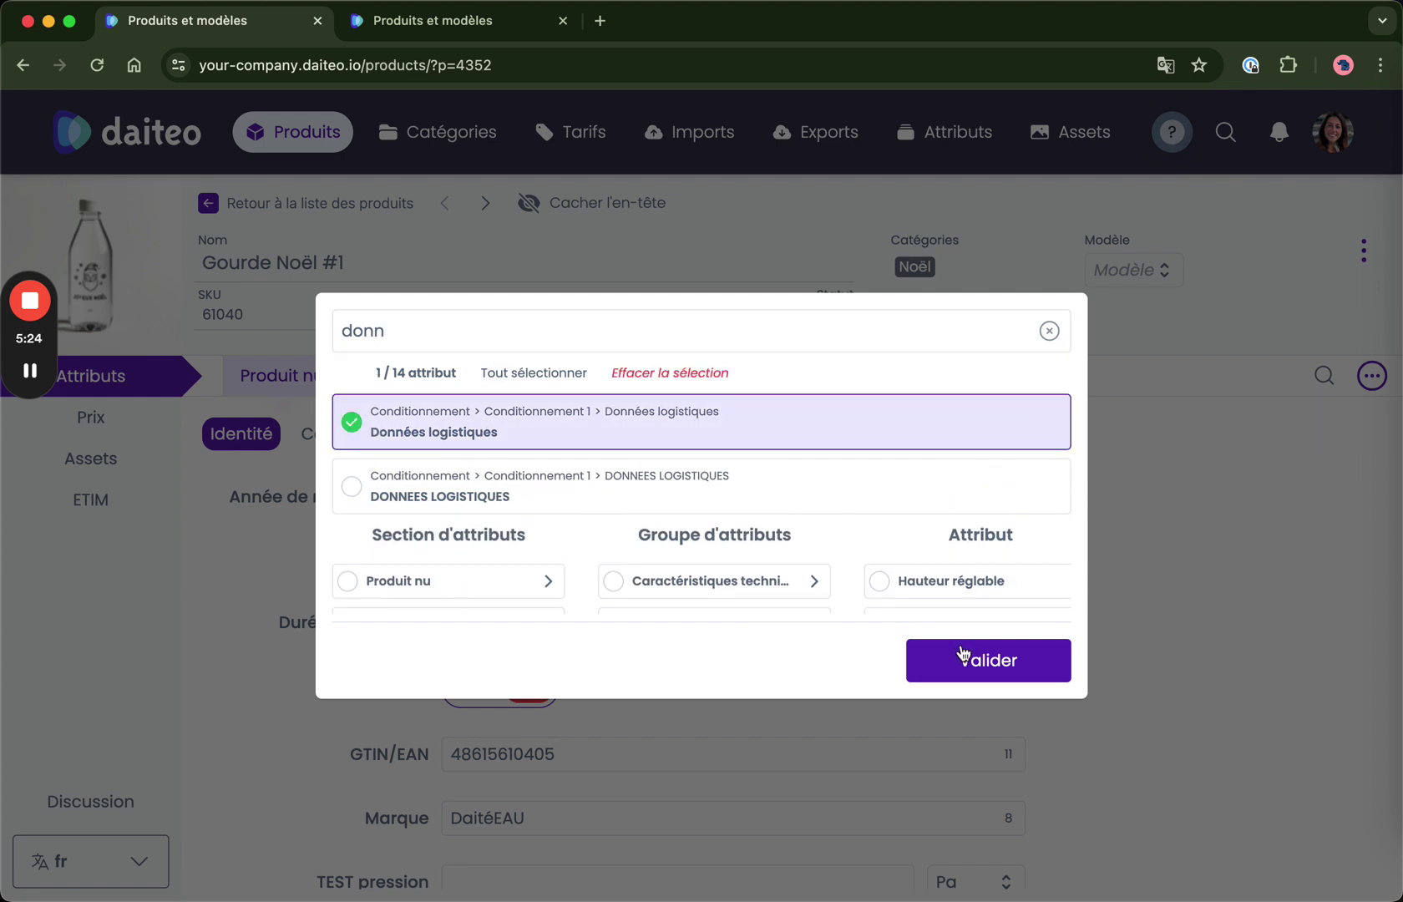
click(963, 655)
click(905, 585)
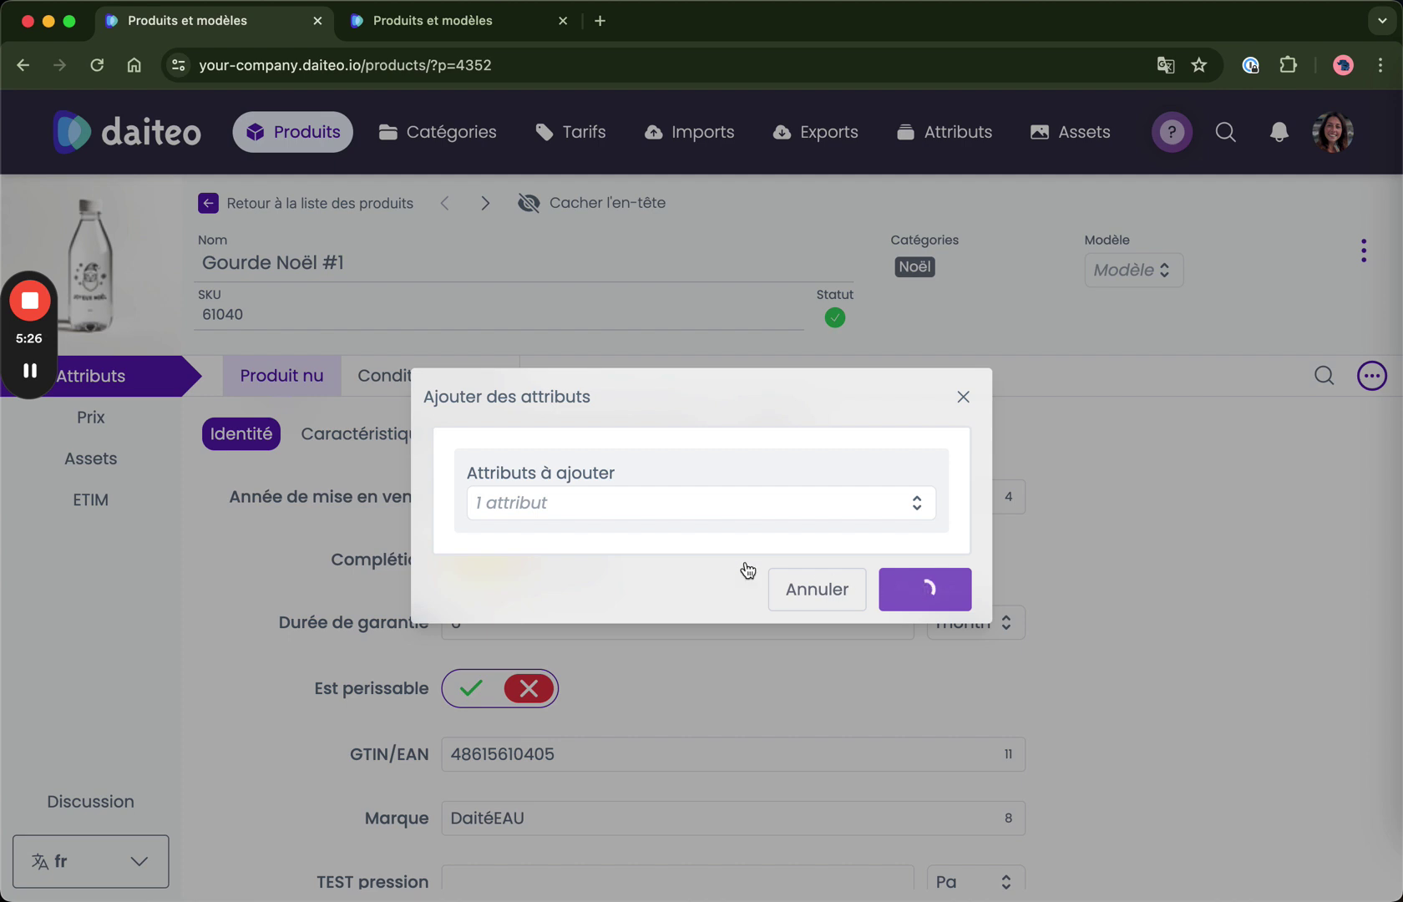
View the "Données logistiques" table in the Conditionnement section of Gourde Noël #1.
click(455, 377)
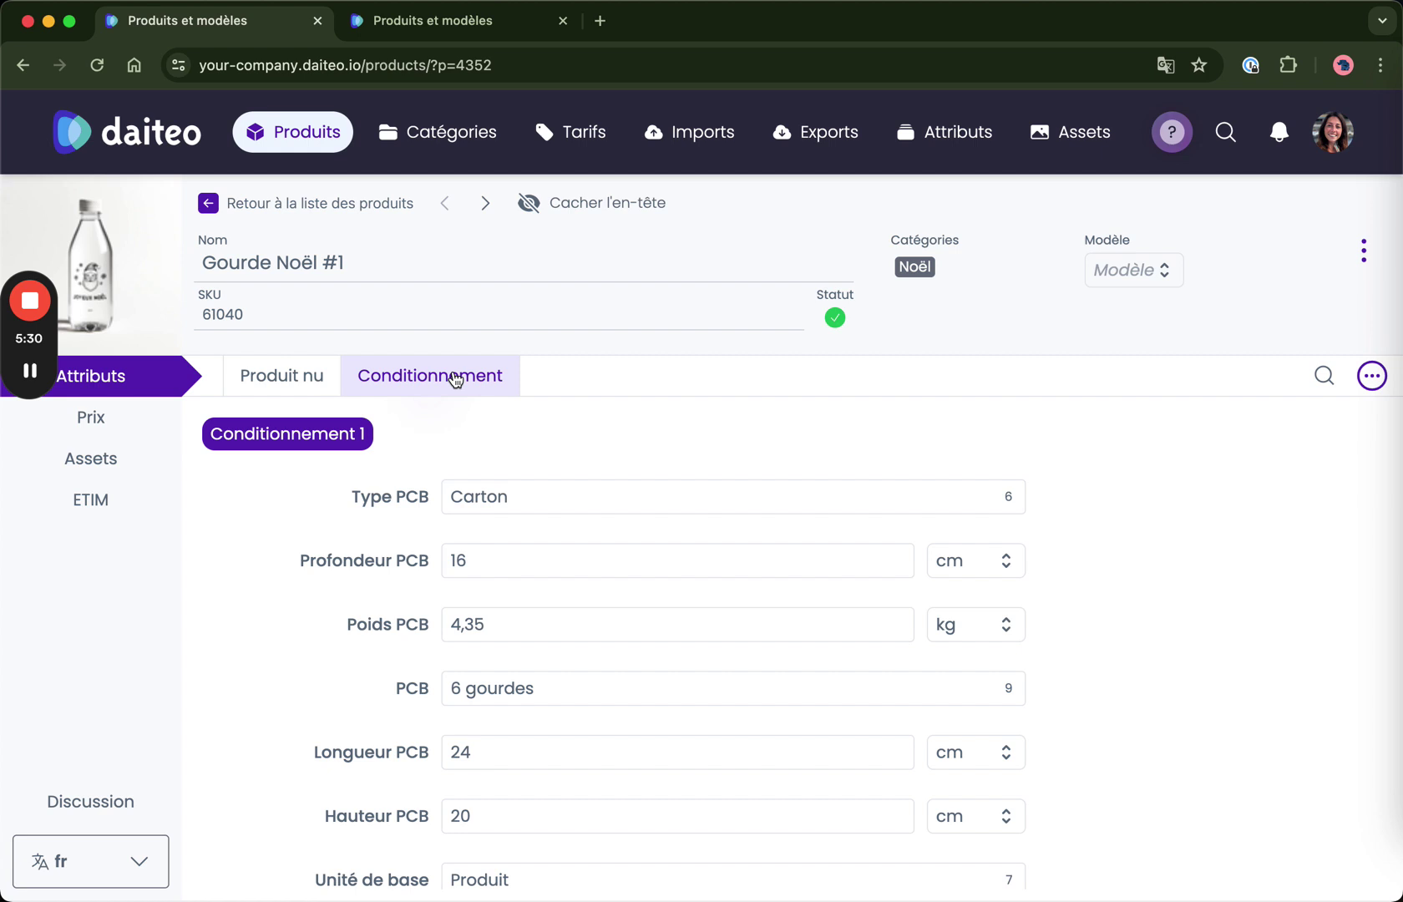
scroll(551, 733, down, 3)
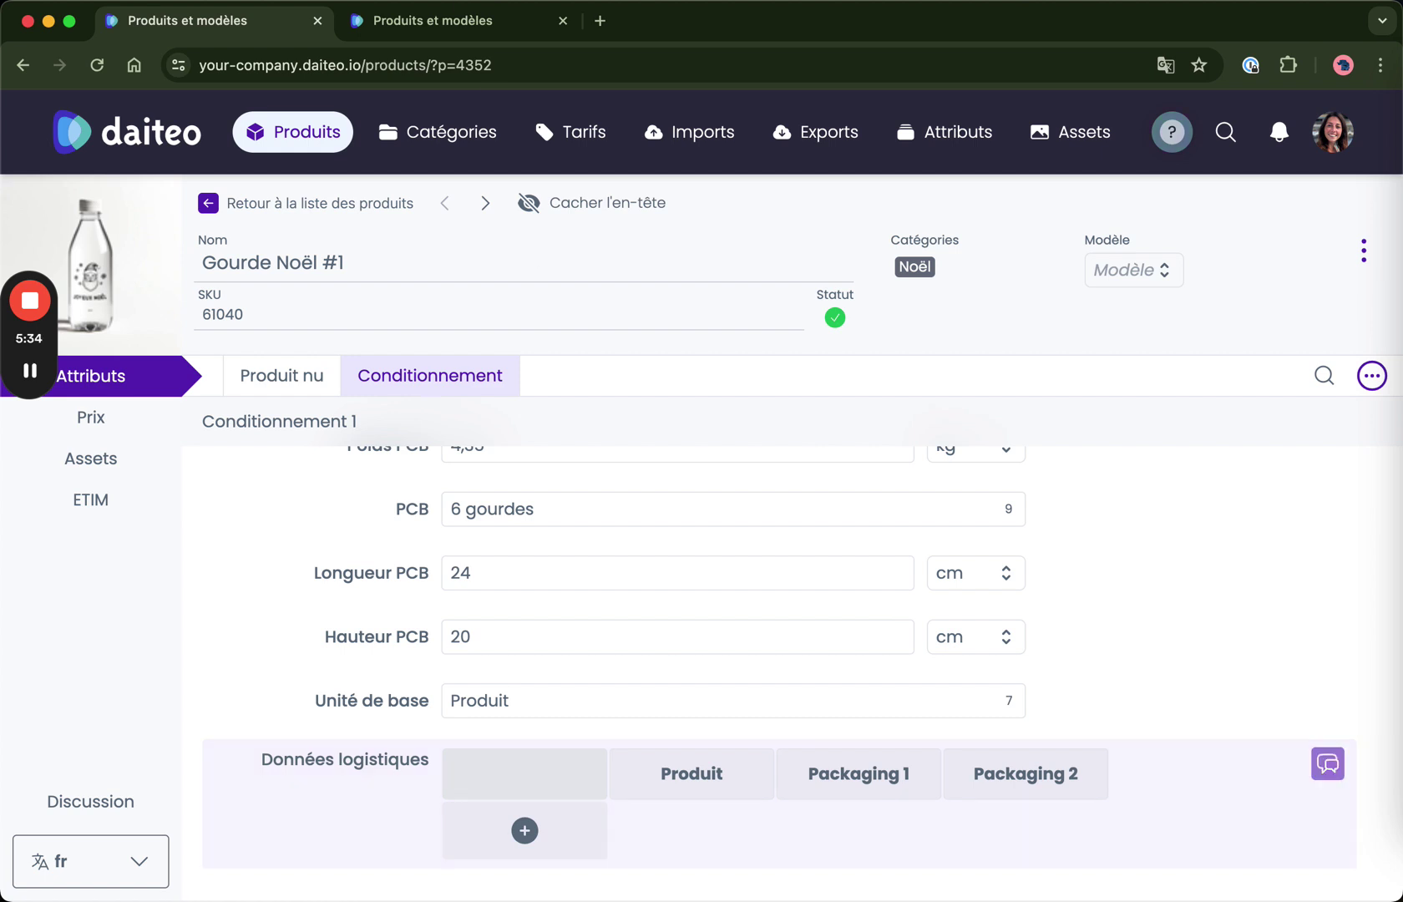
Switch to the already open product "Gourde Printemps #1" and examine all columns of its filled-in "DONNEES LOGISTIQUES" table.
click(427, 30)
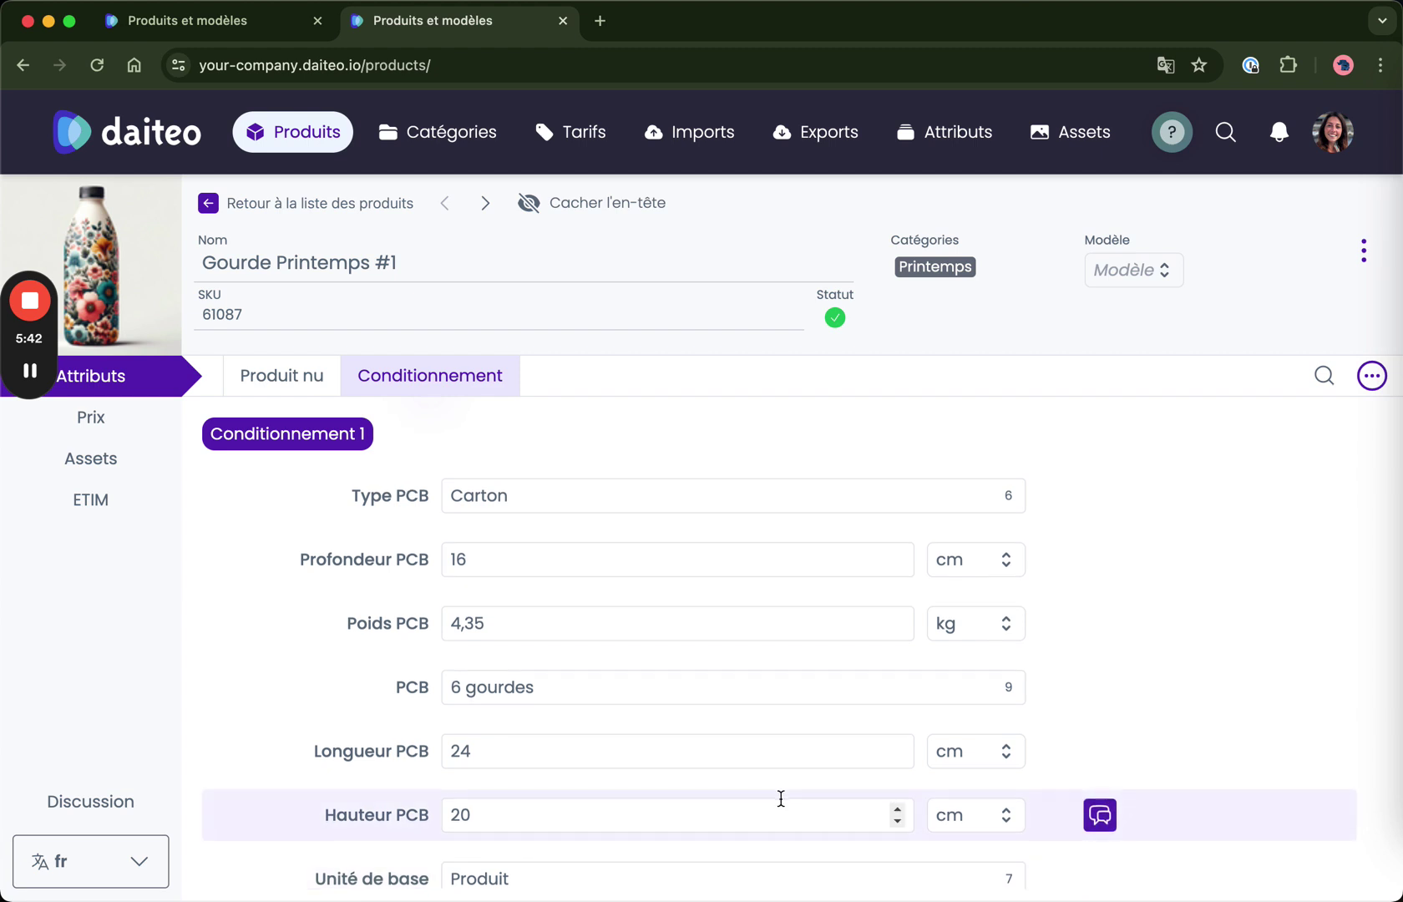
scroll(779, 798, down, 5)
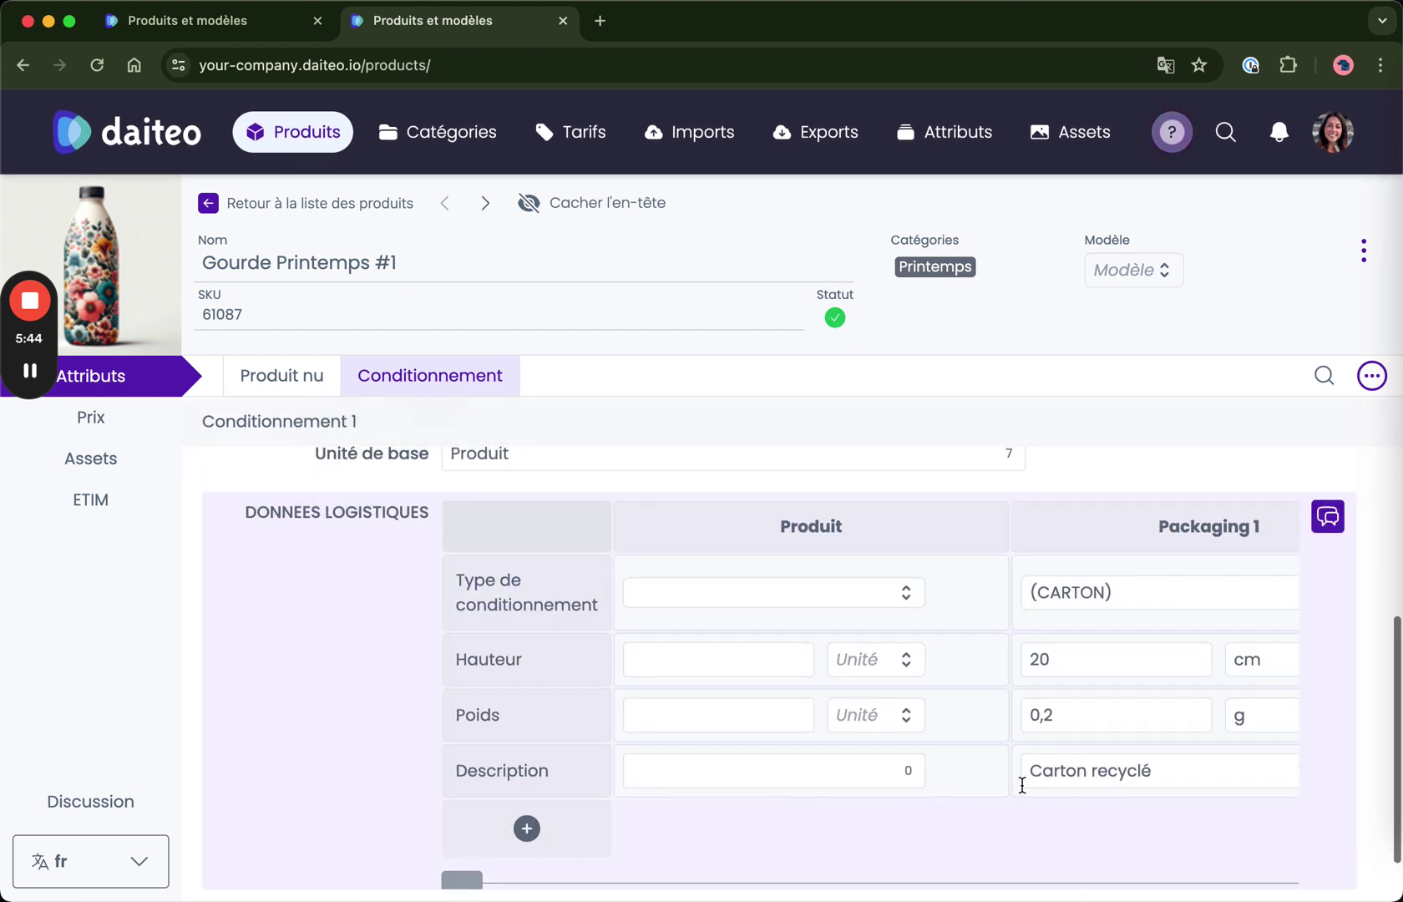
scroll(1020, 783, right, 5)
scroll(1031, 790, left, 5)
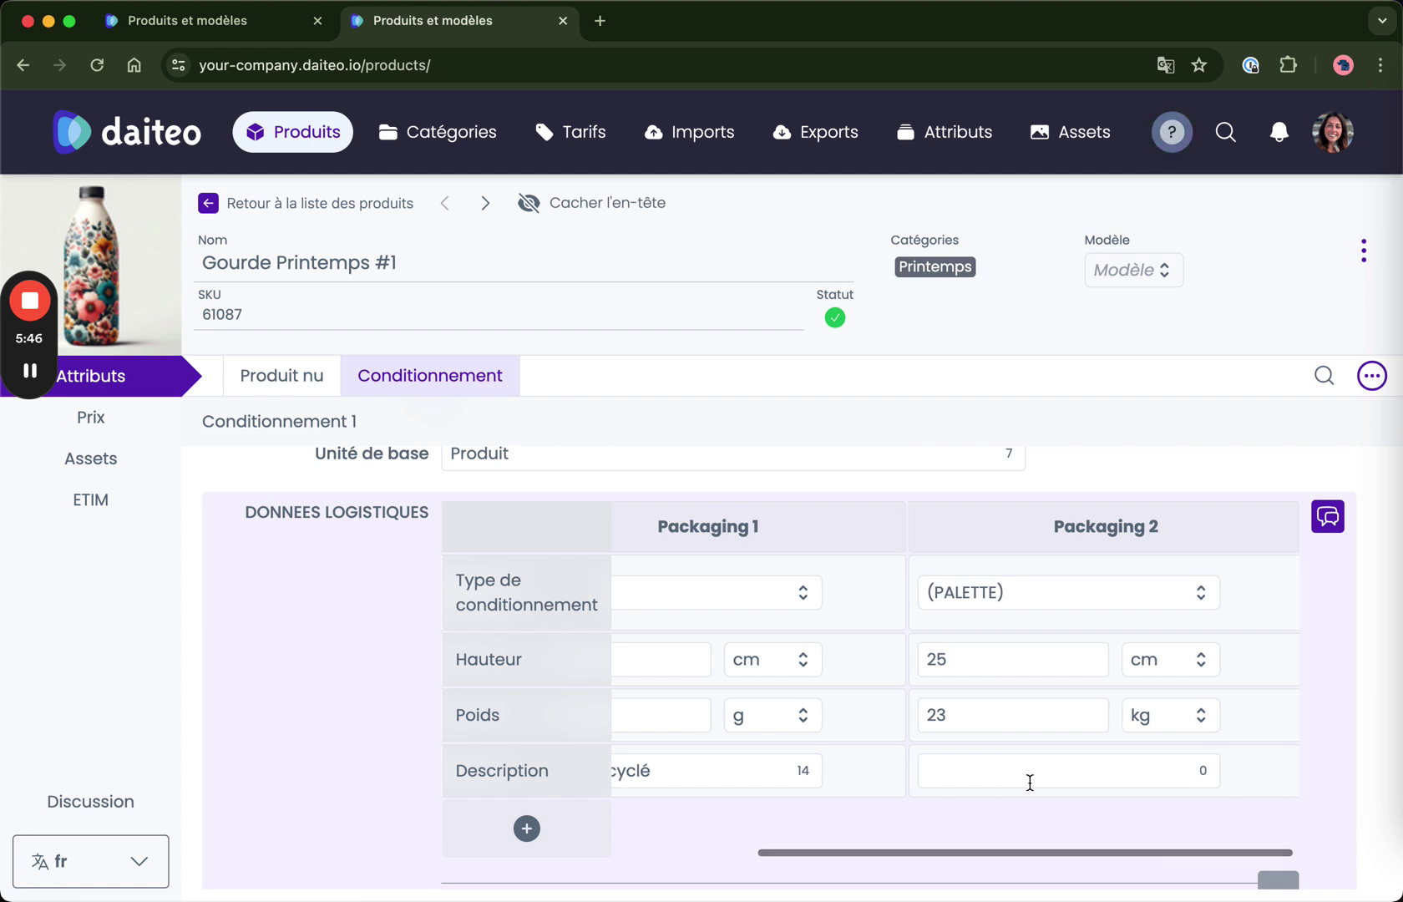
scroll(1030, 783, right, 5)
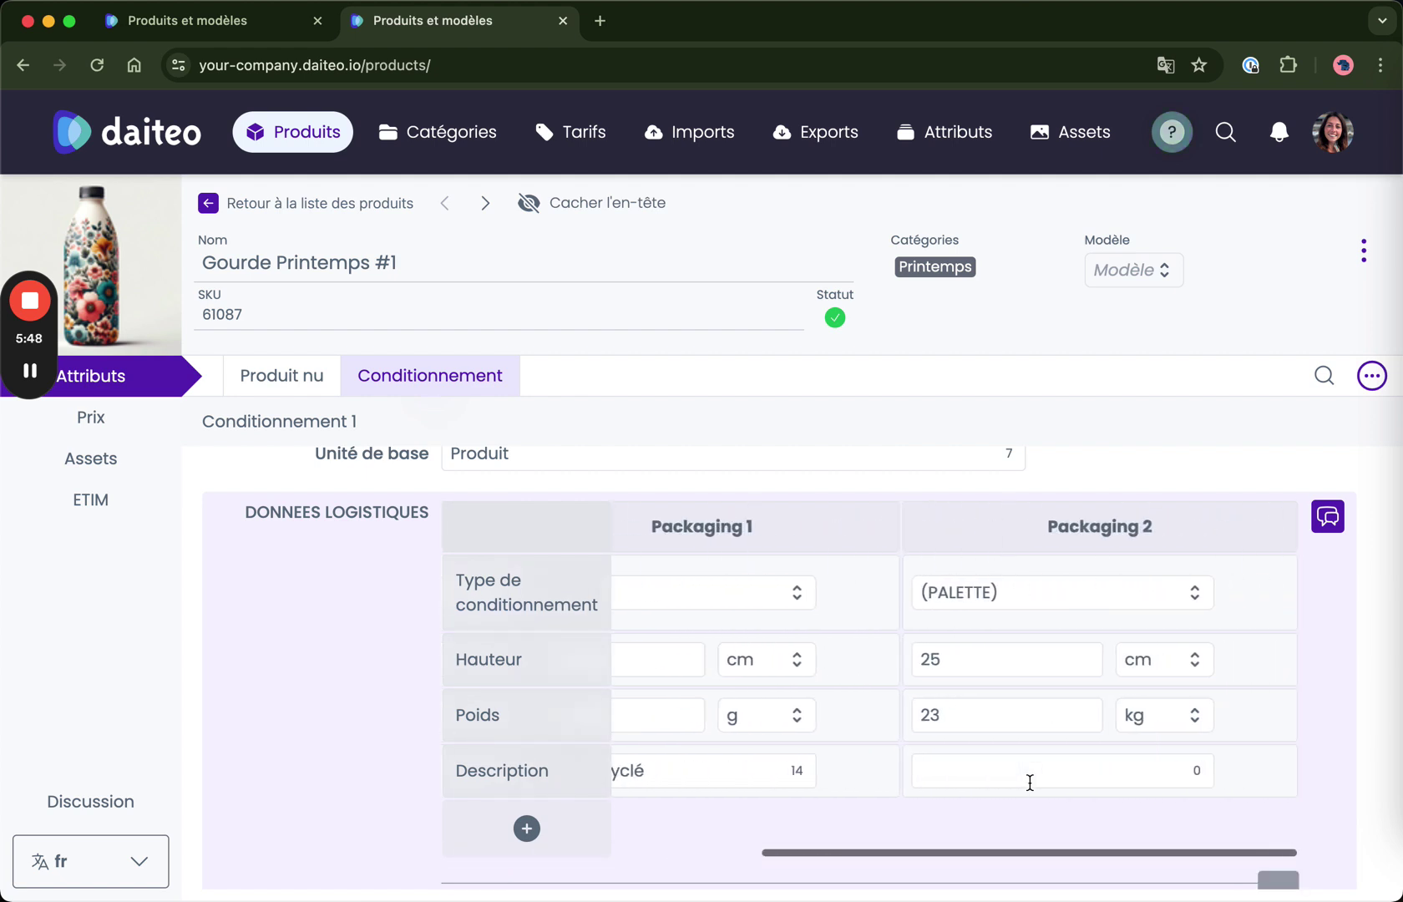